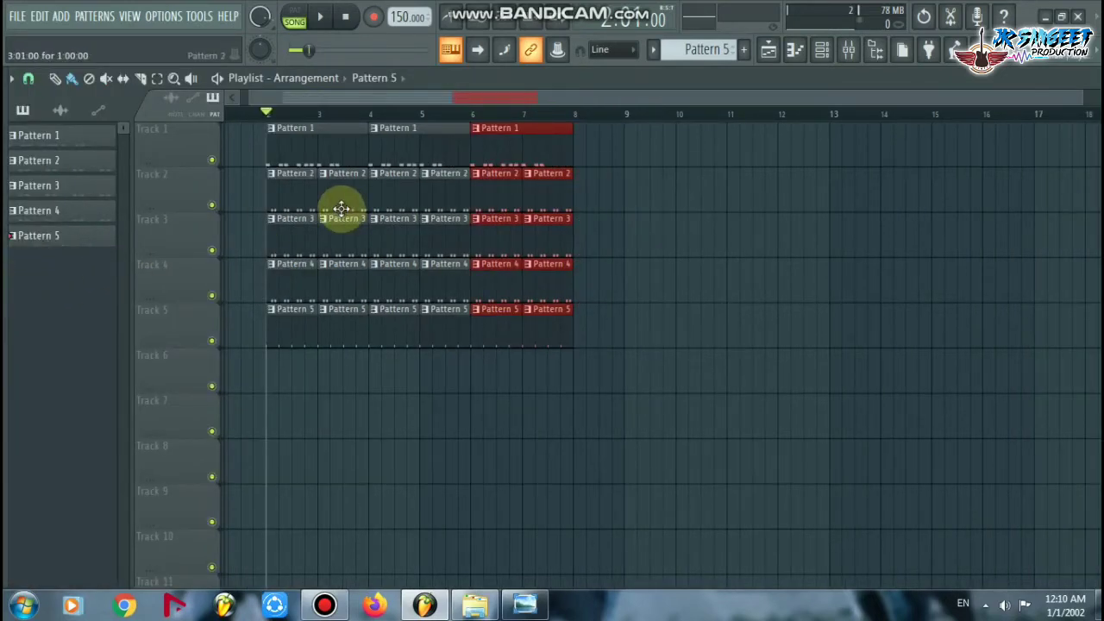
Play the five-pattern arrangement from bar 2, then stop playback
scroll(275, 115, "up", 3)
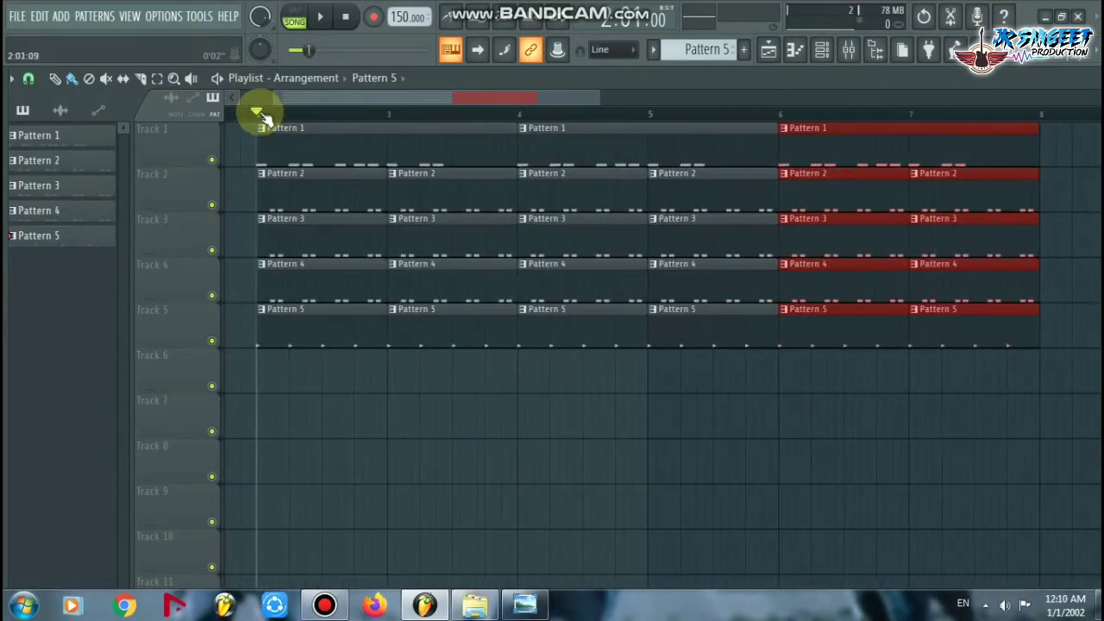
scroll(263, 115, "down", 2)
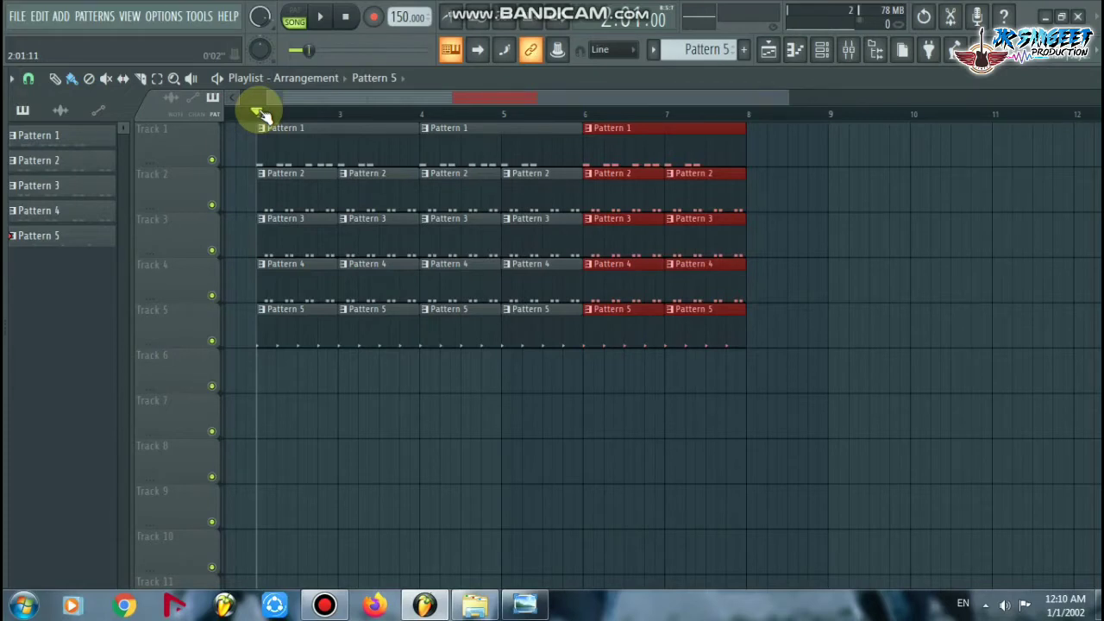
key("space")
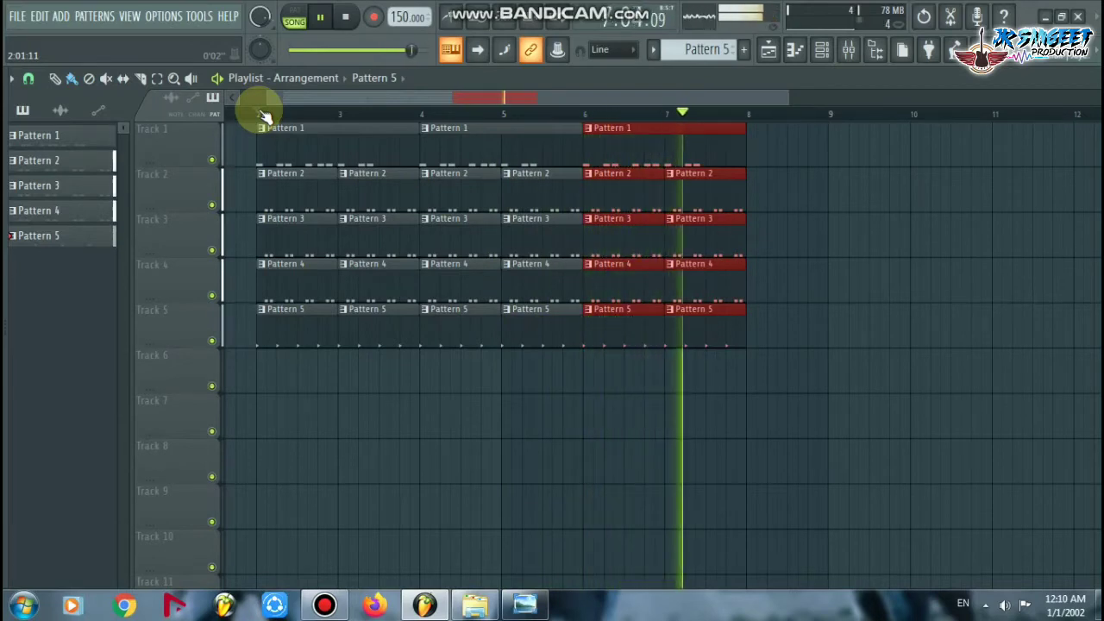
key("space")
Move the three Pattern 1 clips from Track 1 down to Track 6, keeping their bar positions
scroll(260, 111, "up", 4)
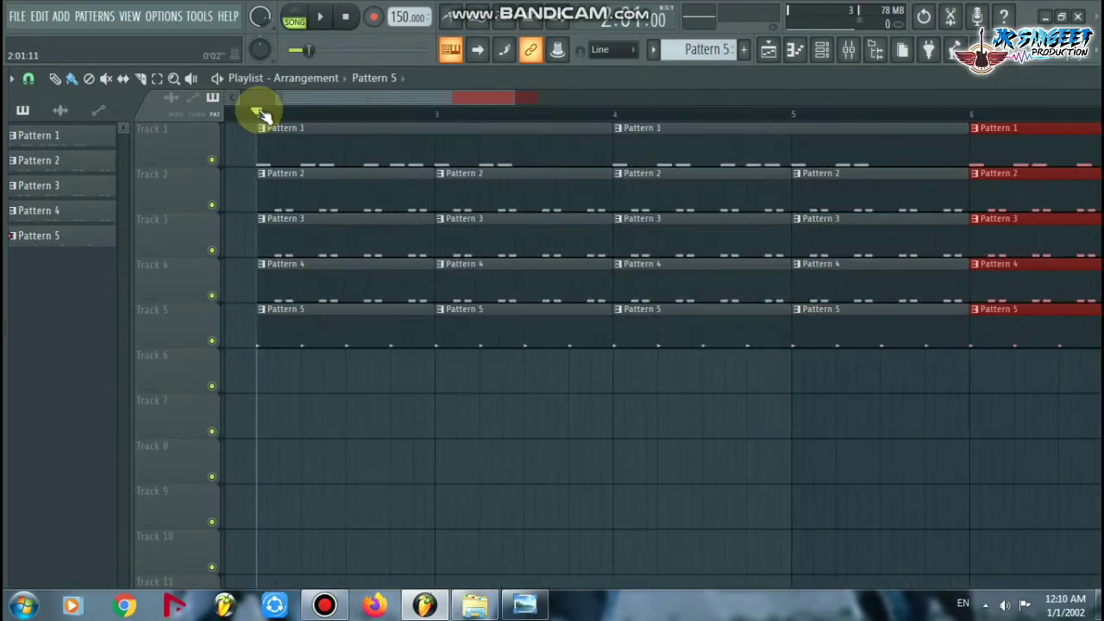
scroll(259, 108, "down", 1)
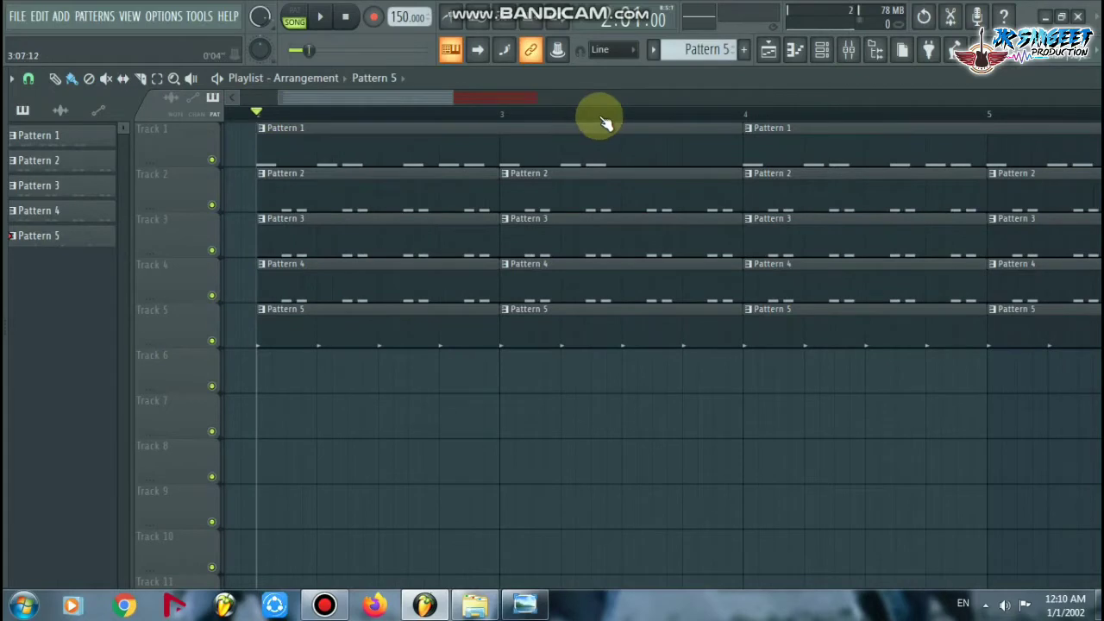
left_click_drag(609, 147, 584, 365)
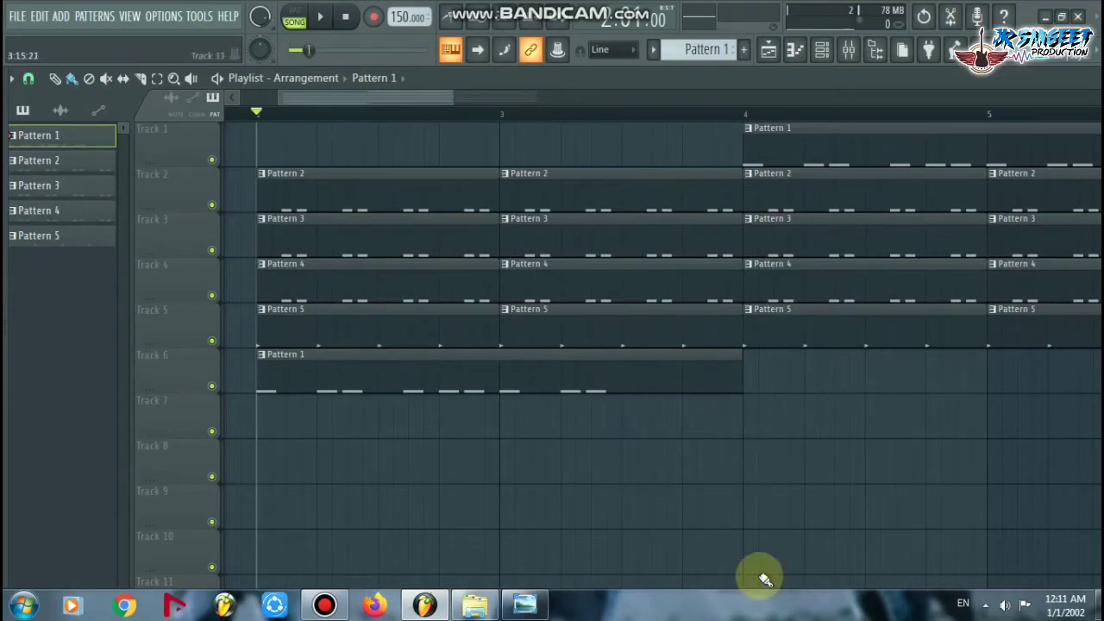
scroll(555, 118, "down", 2)
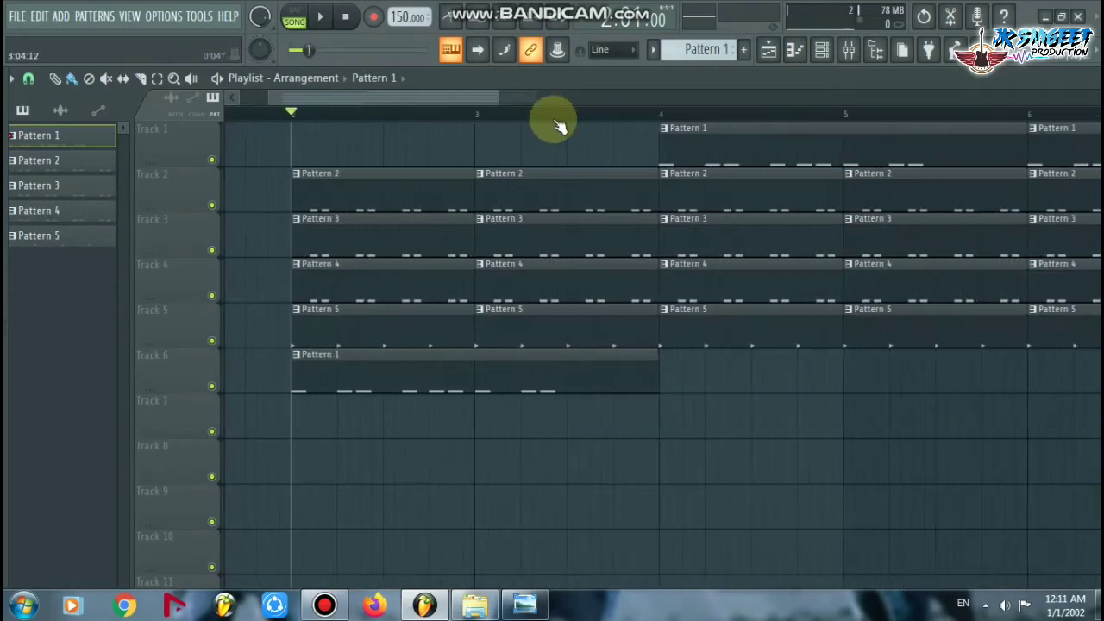
scroll(480, 111, "down", 3)
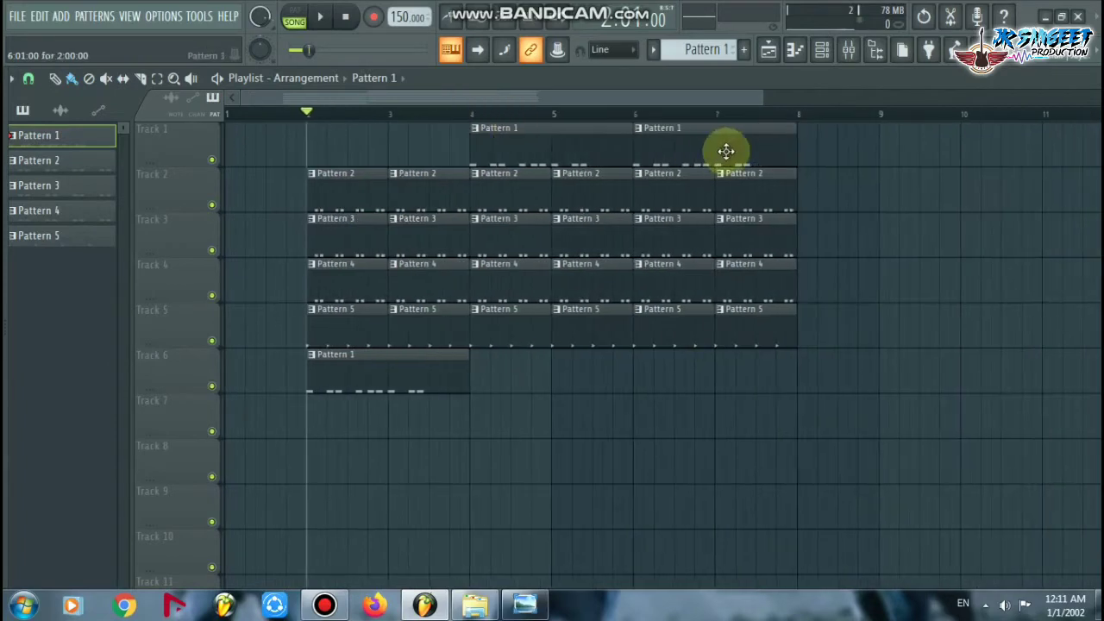
left_click_drag(855, 143, 523, 346)
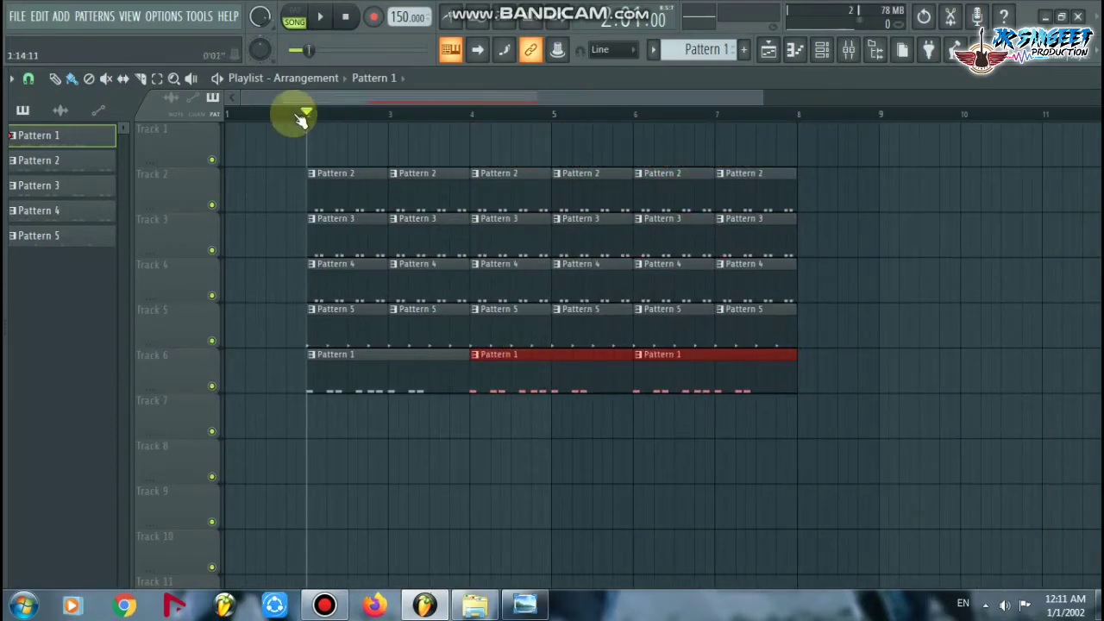
Add a new empty pattern, Pattern 6, and show the channel rack for it
scroll(292, 115, "up", 3)
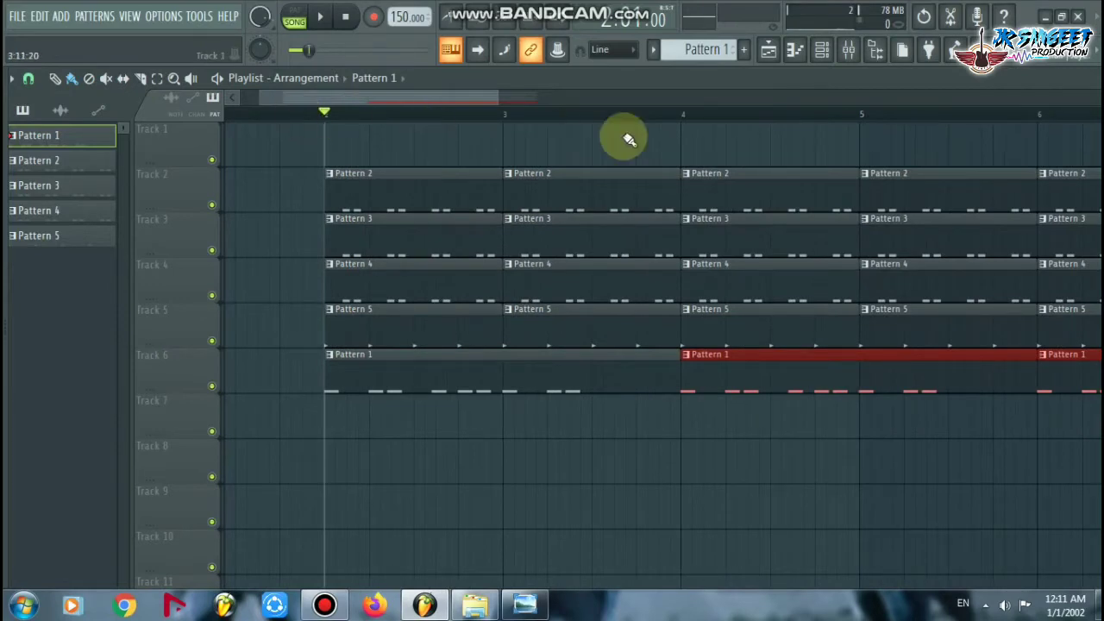
scroll(578, 124, "up", 2)
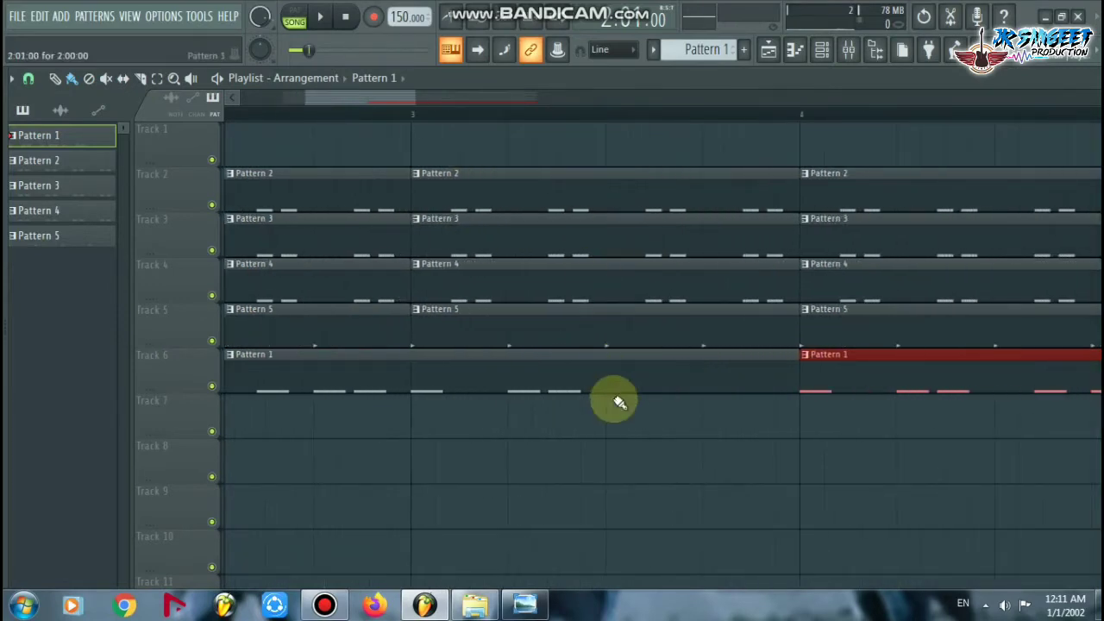
scroll(649, 117, "down", 1)
scroll(645, 115, "down", 3)
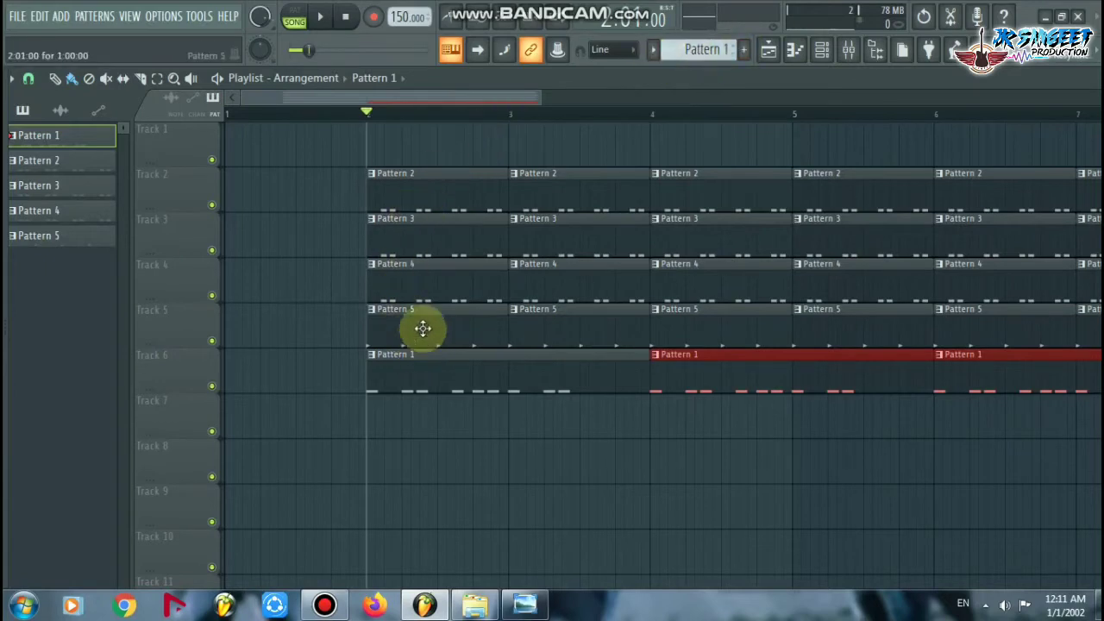
left_click(743, 50)
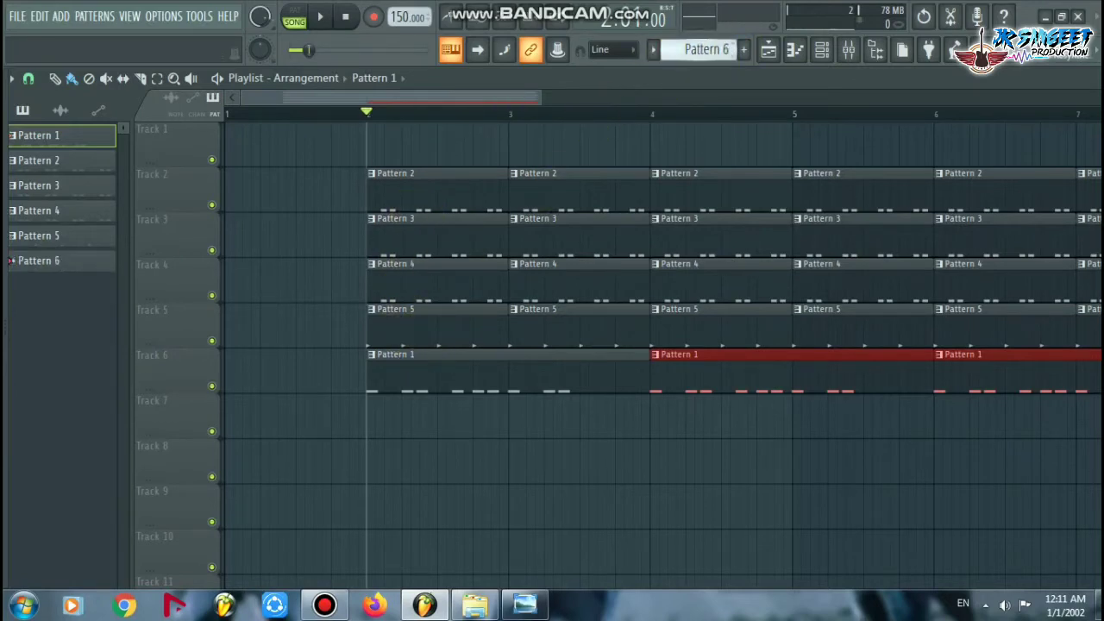
left_click(822, 51)
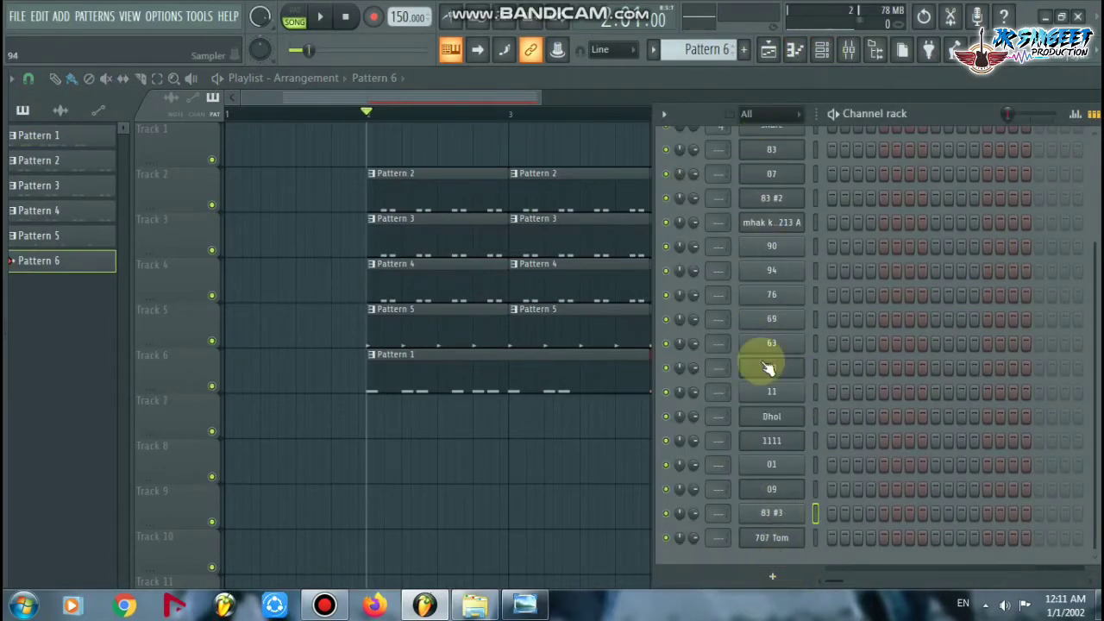
Open the 707 Tom channel and its piano roll for Pattern 6, with grid snapping at 1/3 step
left_click(770, 537)
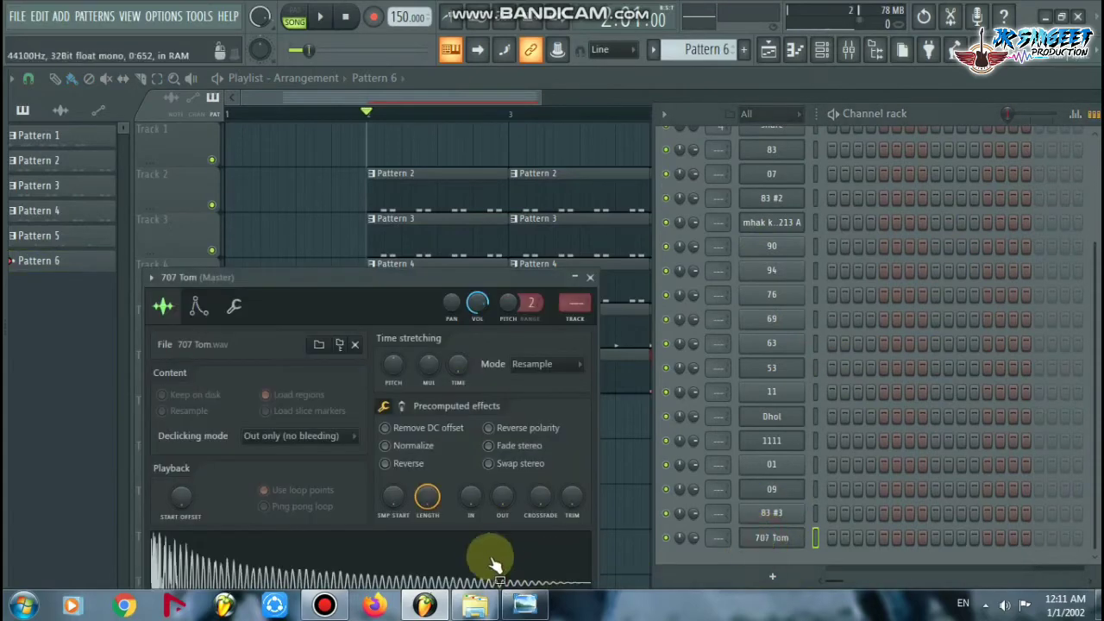
left_click_drag(455, 281, 544, 167)
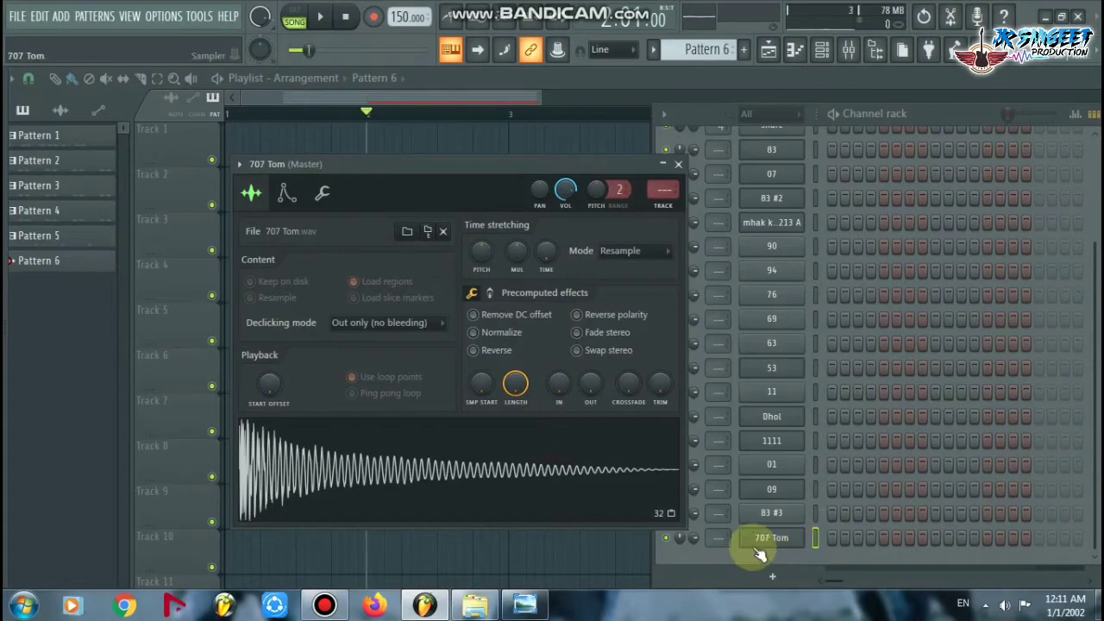
right_click(779, 541)
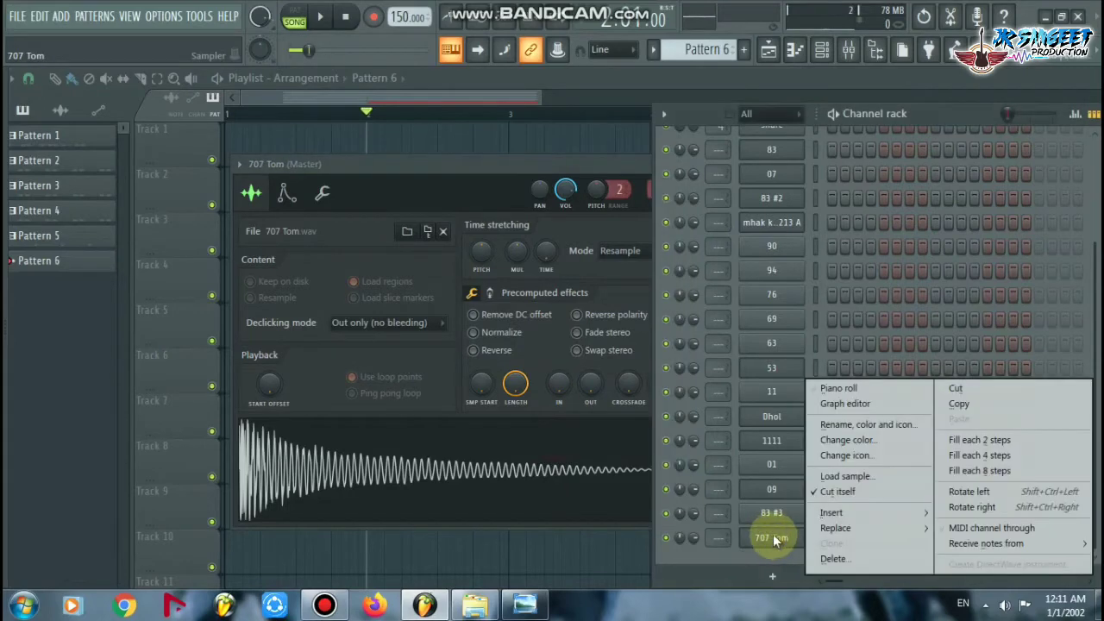
left_click(839, 391)
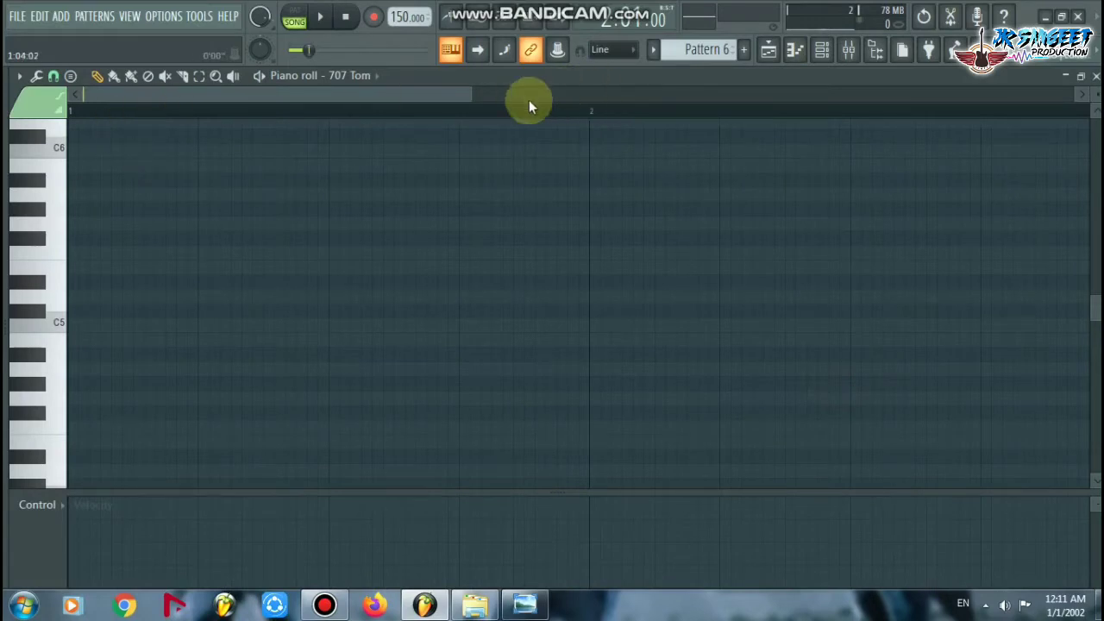
left_click(54, 77)
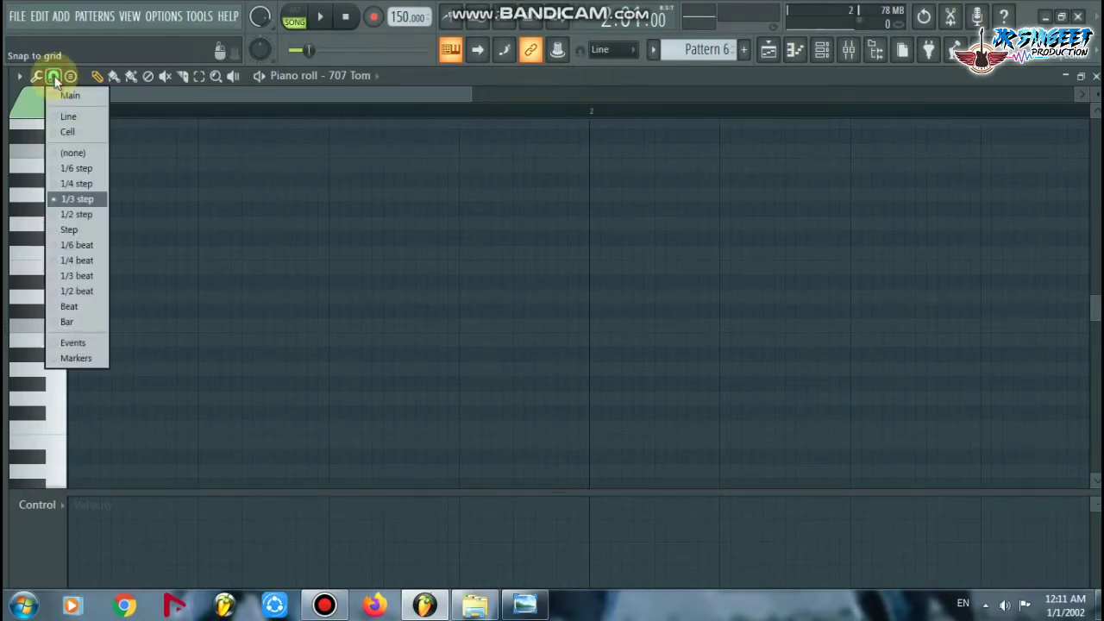
left_click(62, 195)
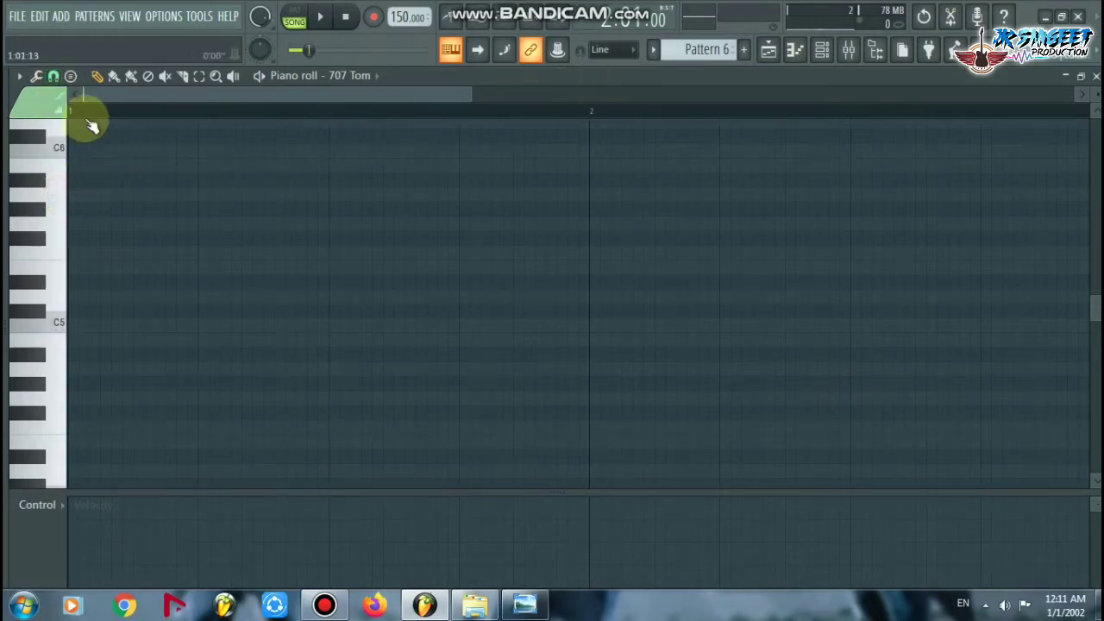
Audition the 707 Tom pitches on the piano roll keyboard around B5 to D6
scroll(103, 99, "up", 4)
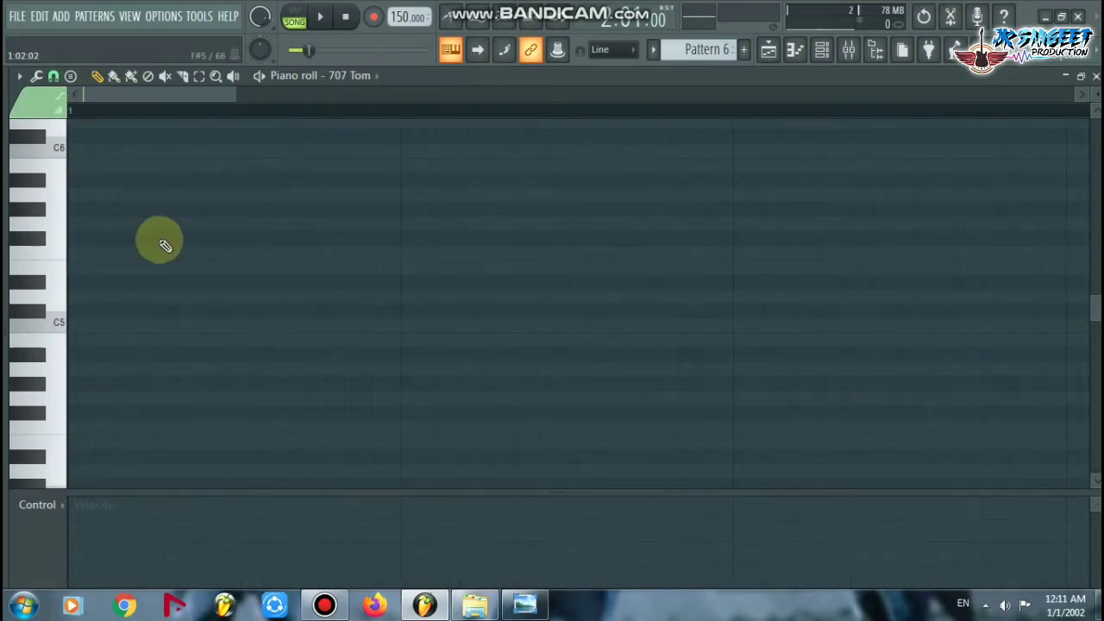
scroll(164, 246, "up", 3)
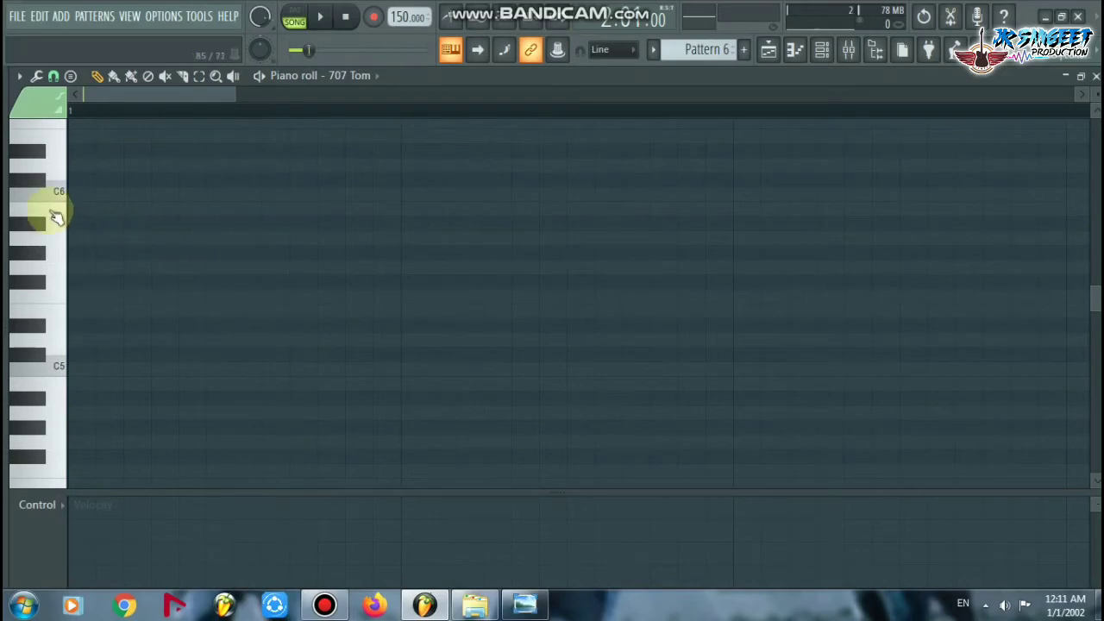
left_click_drag(52, 200, 86, 99)
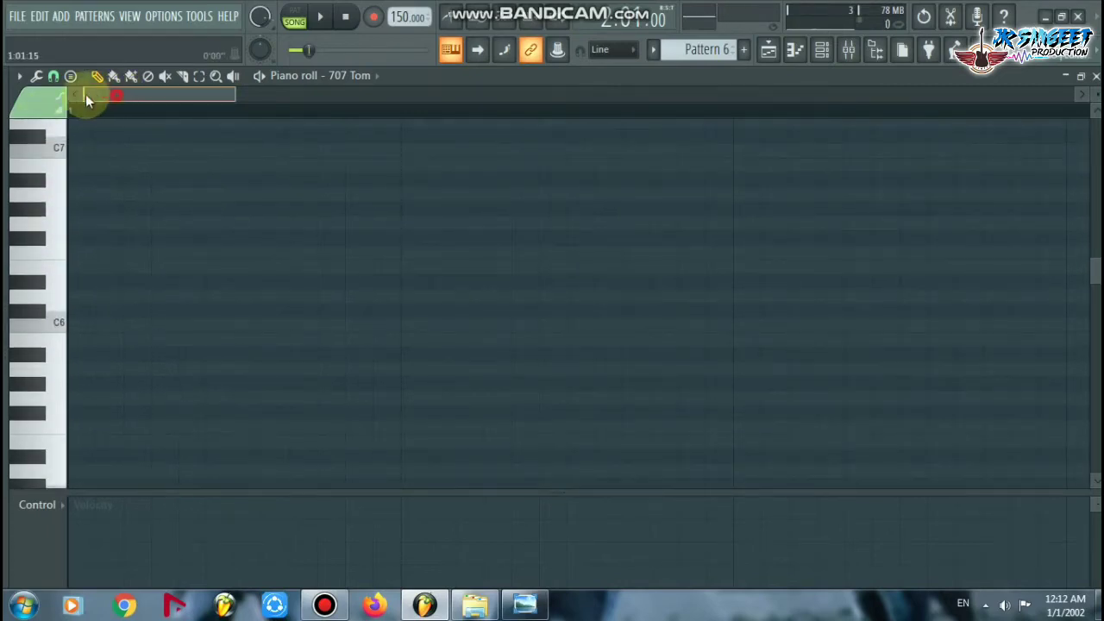
left_click_drag(53, 274, 56, 315)
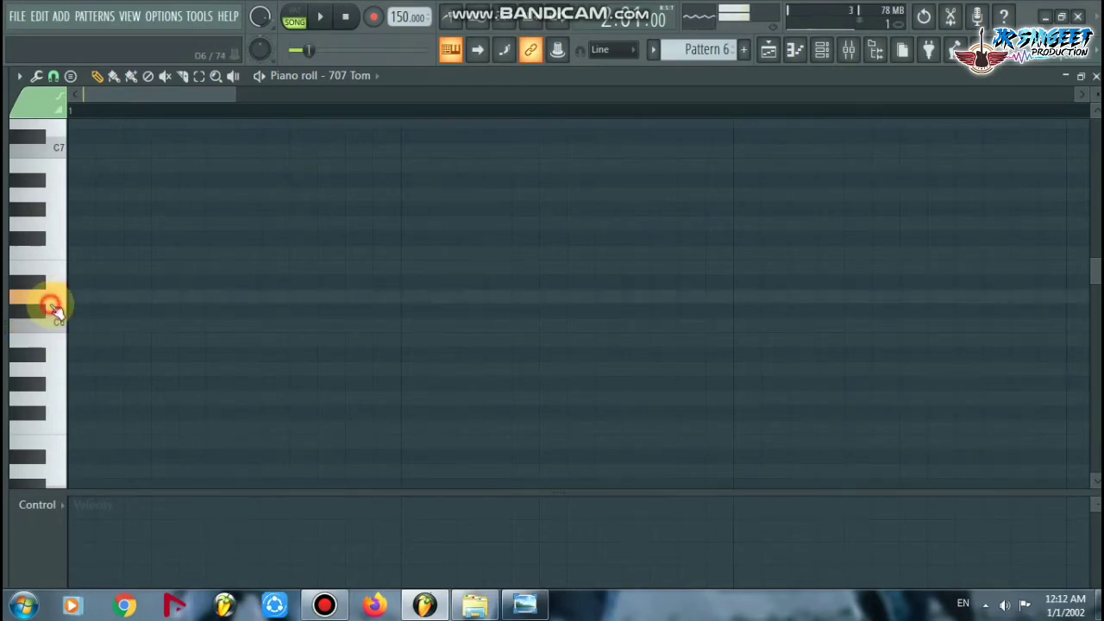
left_click_drag(54, 312, 343, 112)
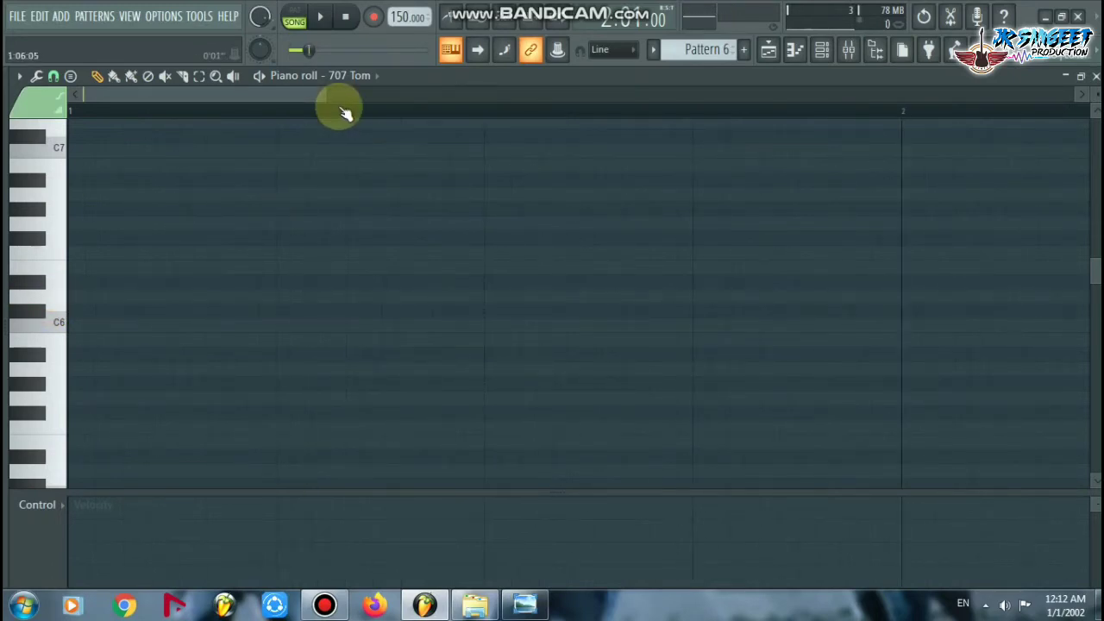
Place a short D6 note at the last beat of bar 1, then shift it earlier into the third beat
scroll(343, 112, "up", 1)
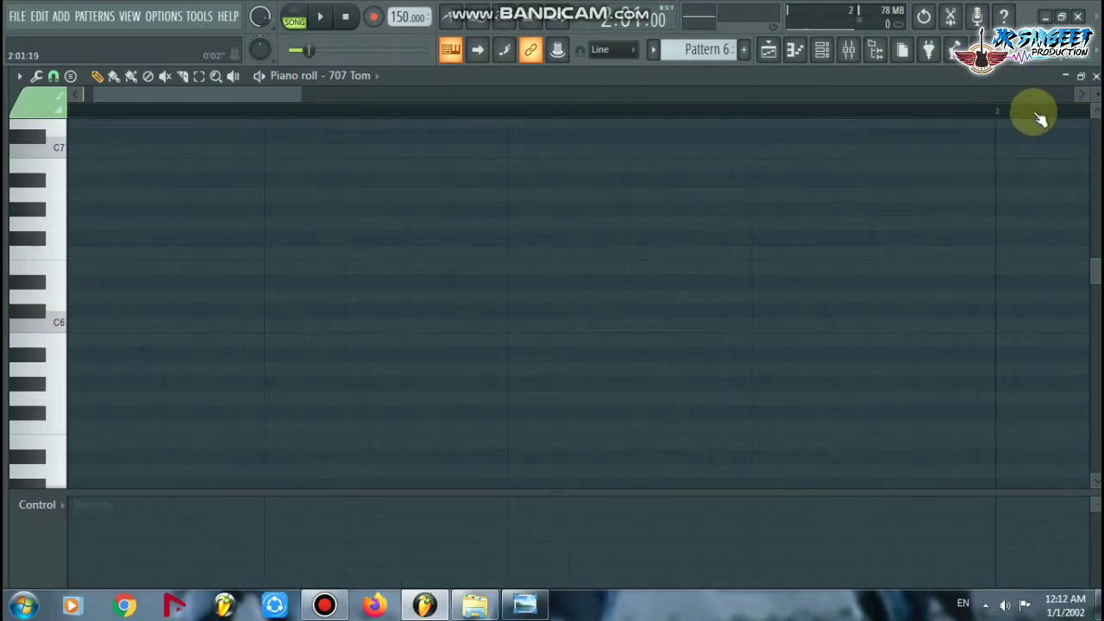
scroll(1015, 111, "up", 1)
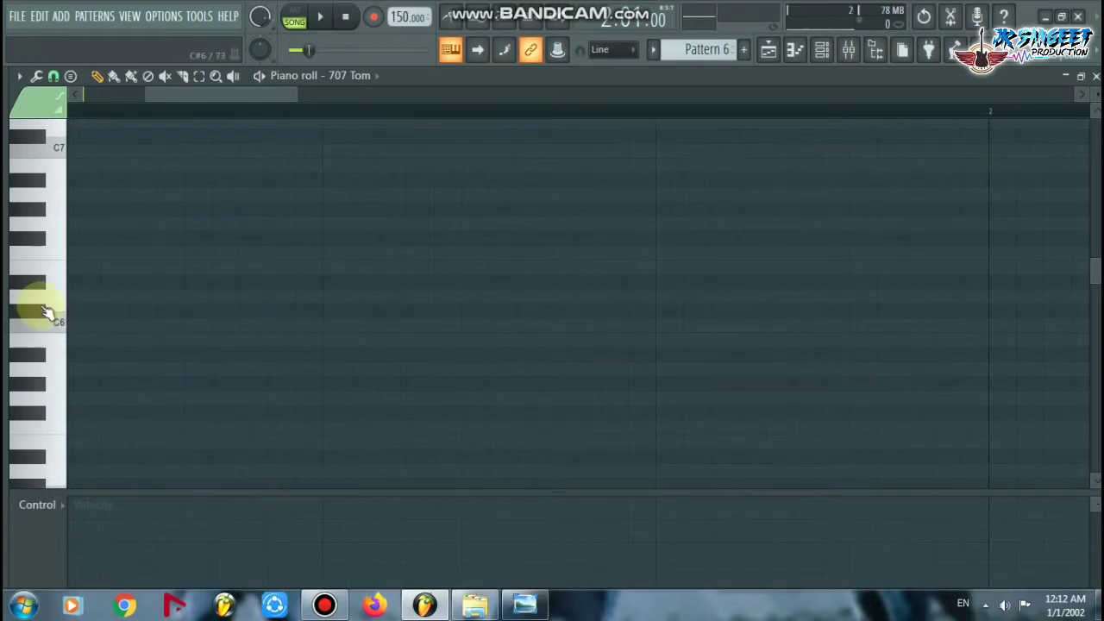
left_click_drag(98, 298, 678, 315)
left_click_drag(843, 118, 910, 119)
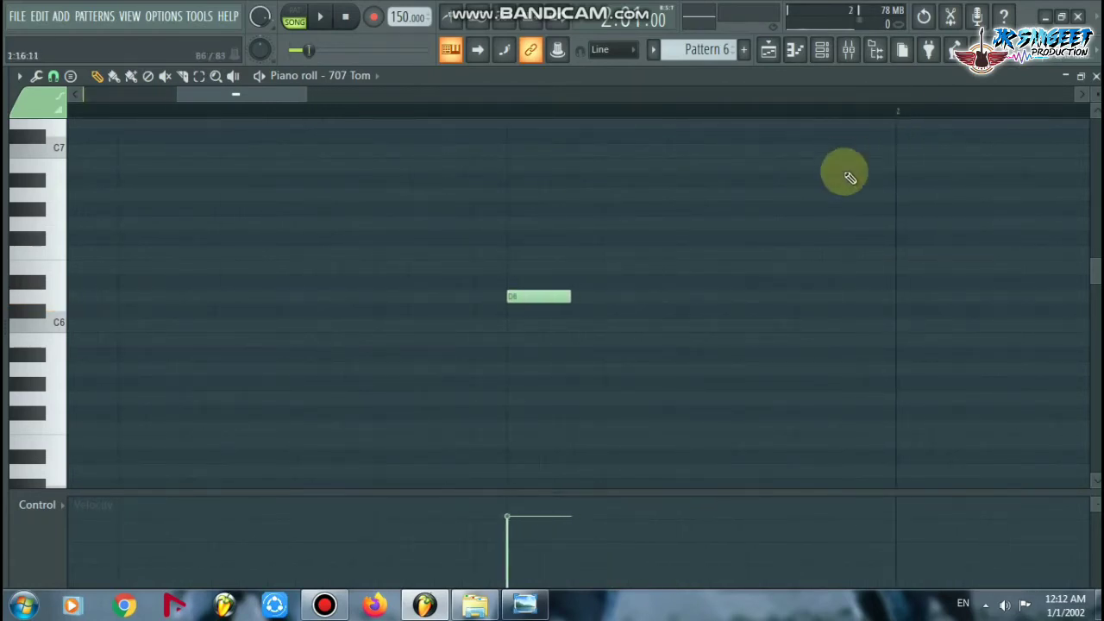
left_click_drag(739, 116, 365, 112)
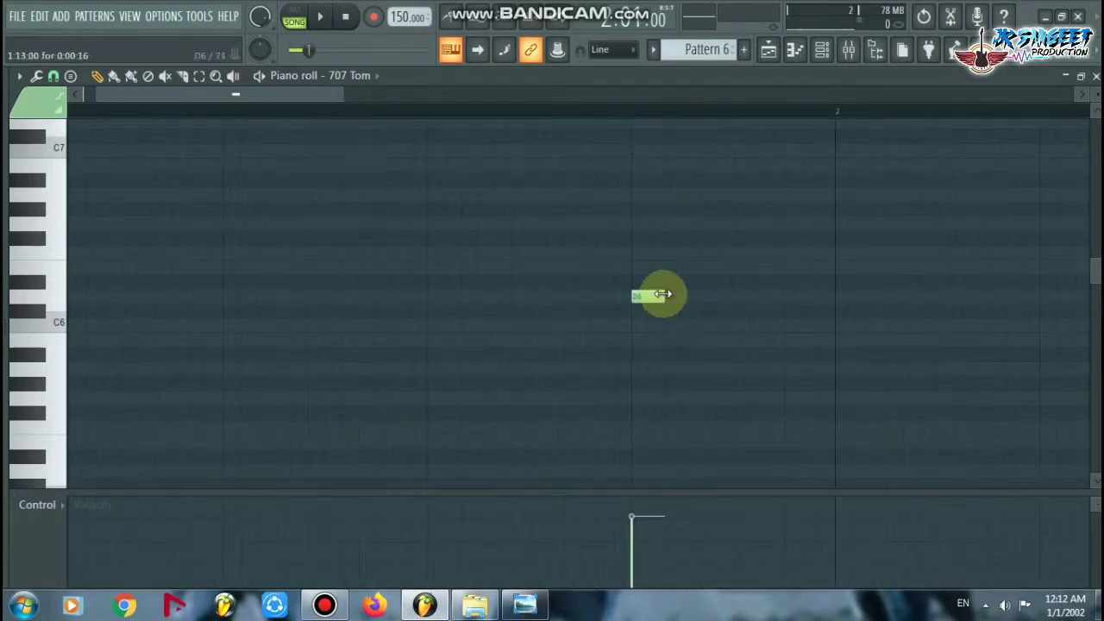
left_click_drag(648, 296, 503, 298)
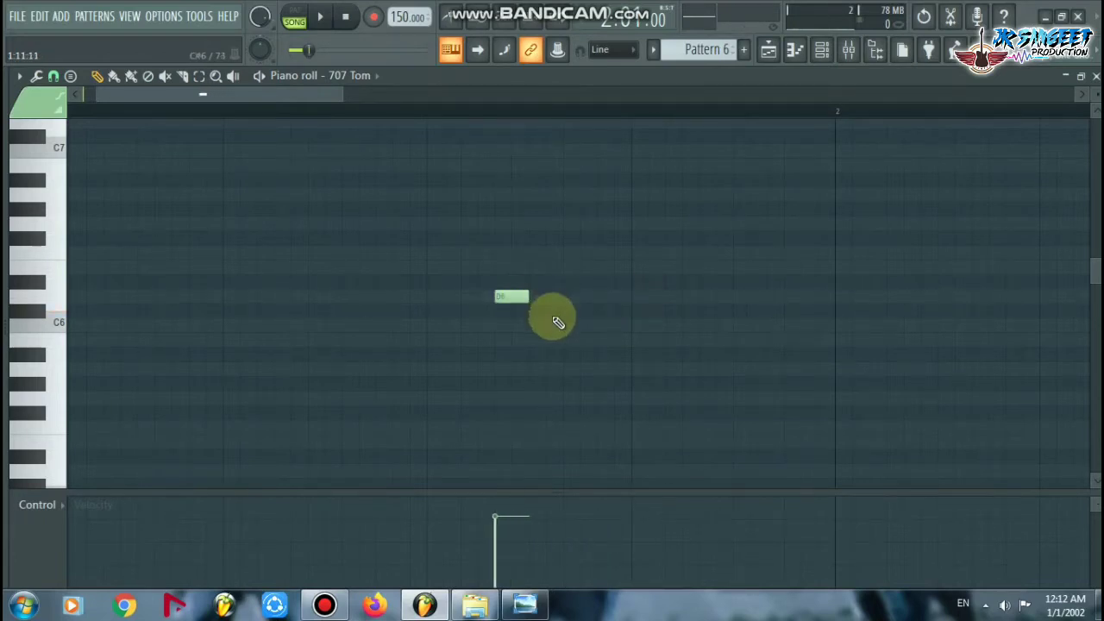
Add descending C#6, C6 and B5 notes after the D6 note, within the rest of bar 1
left_click(558, 322)
left_click_drag(561, 320, 589, 306)
left_click(669, 318)
left_click_drag(669, 318, 682, 334)
left_click(719, 343)
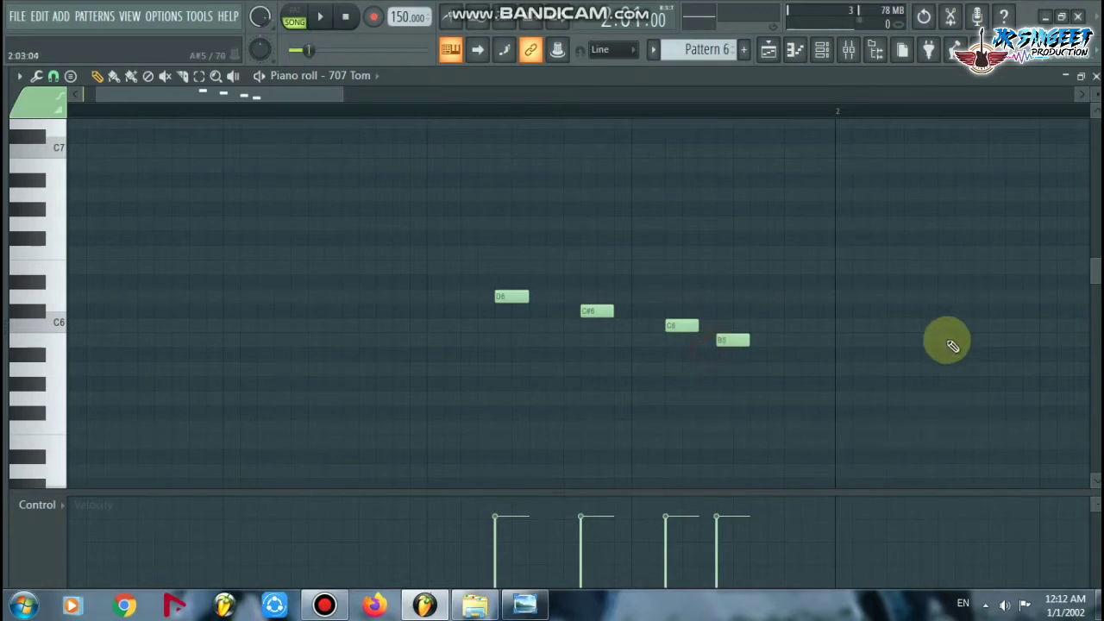
Lengthen the B5 note to 0:01:00 and move it earlier to 1:14:00
scroll(843, 112, "up", 4)
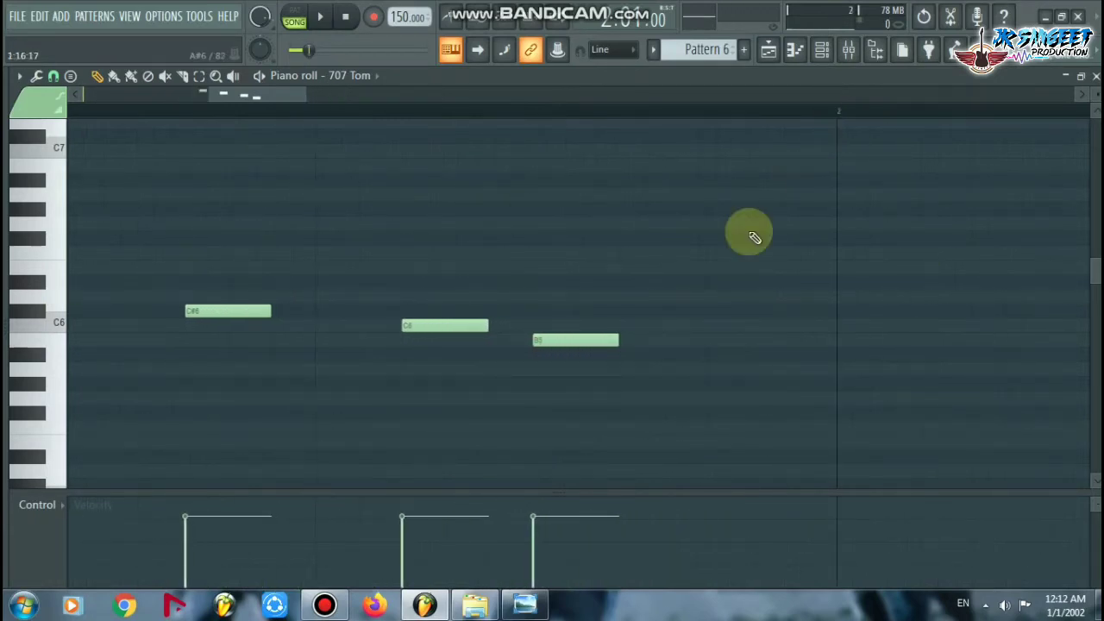
scroll(636, 119, "down", 2)
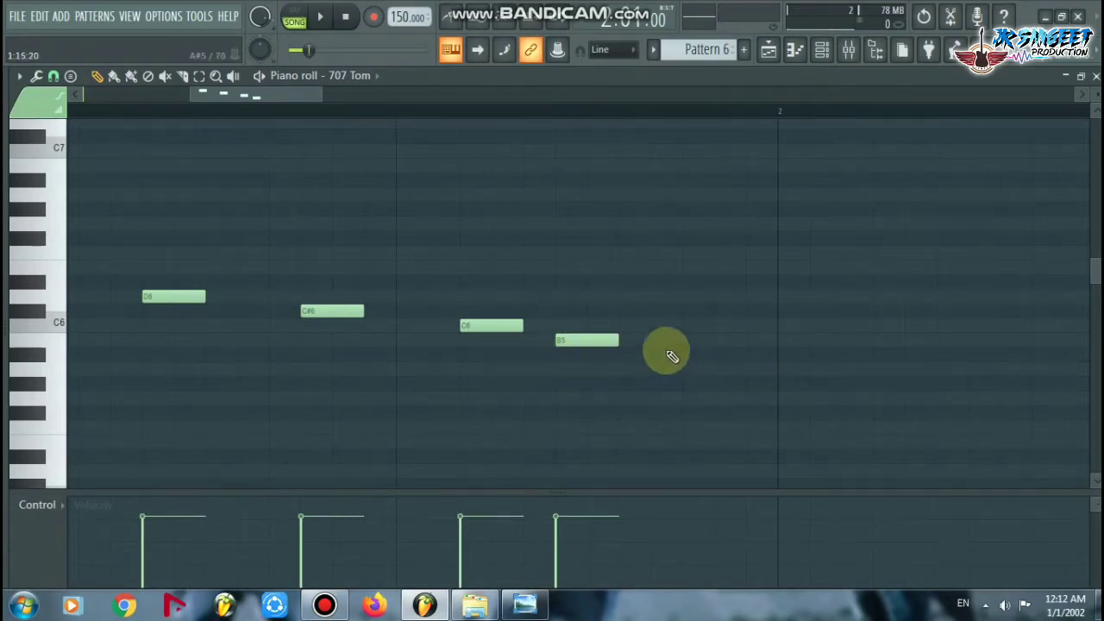
left_click_drag(603, 341, 658, 342)
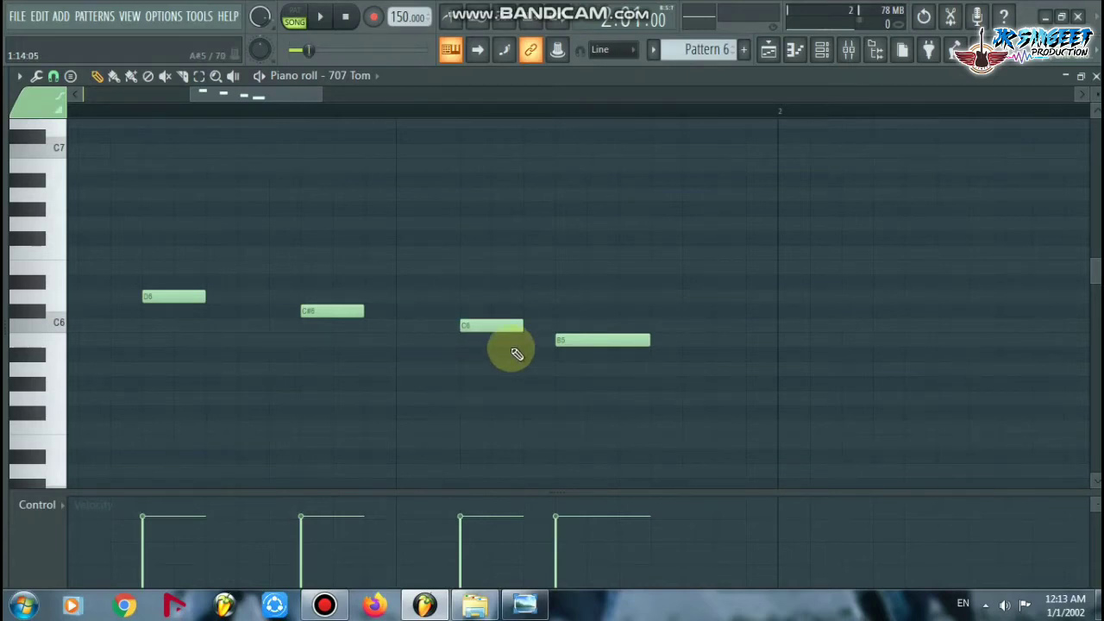
left_click_drag(591, 338, 537, 333)
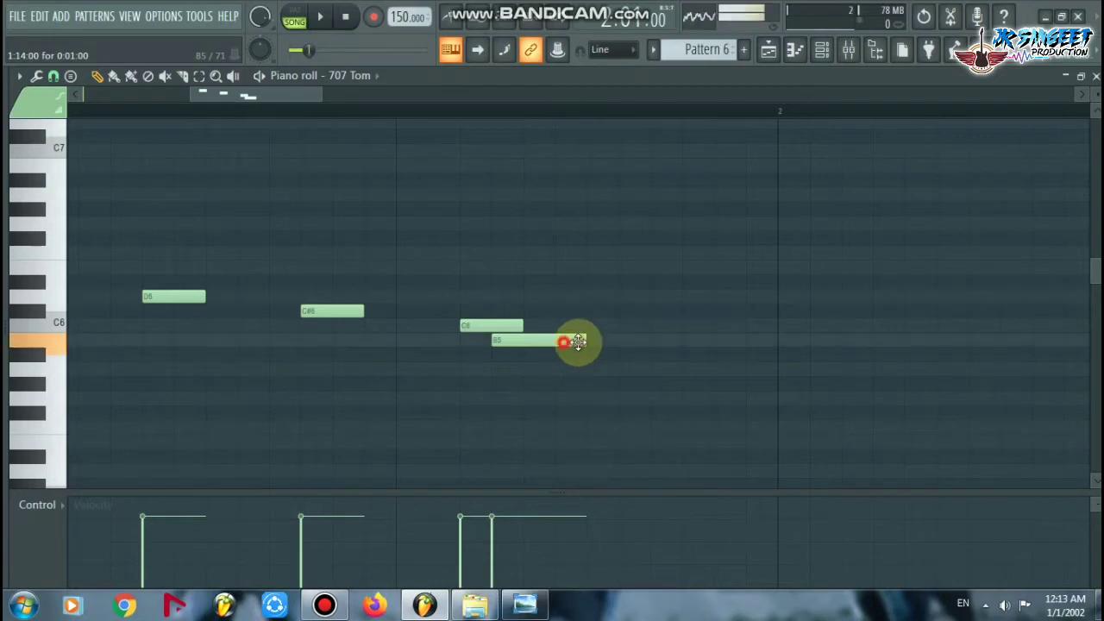
Start the B5 note at the end of the C6 note, lengthen it, and move the C6 note earlier to 1:13:00
left_click_drag(577, 338, 593, 342)
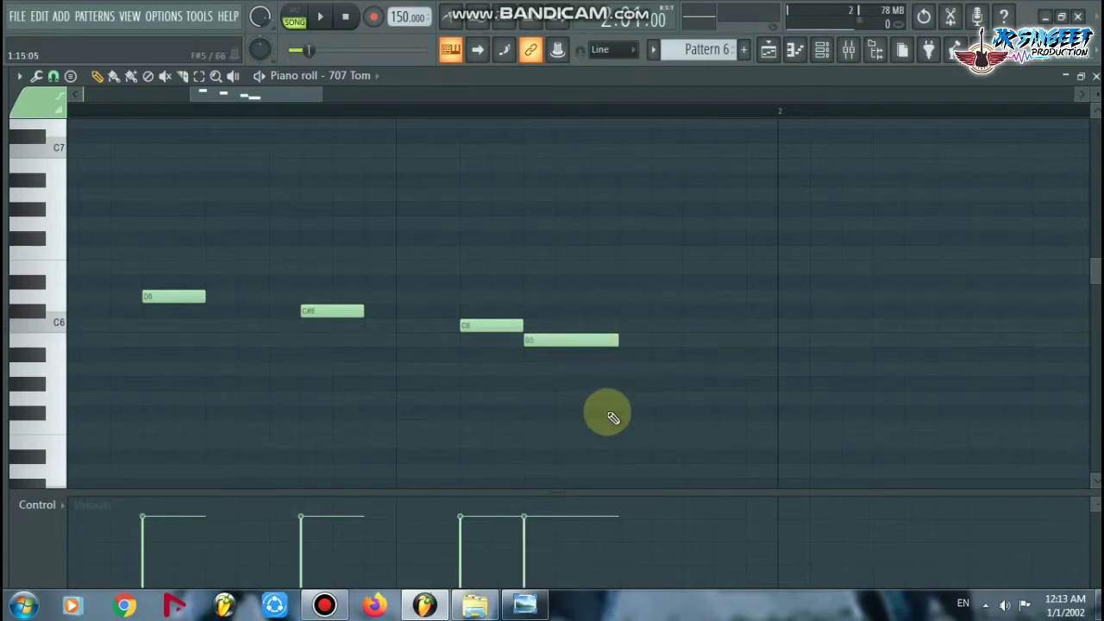
left_click(325, 605)
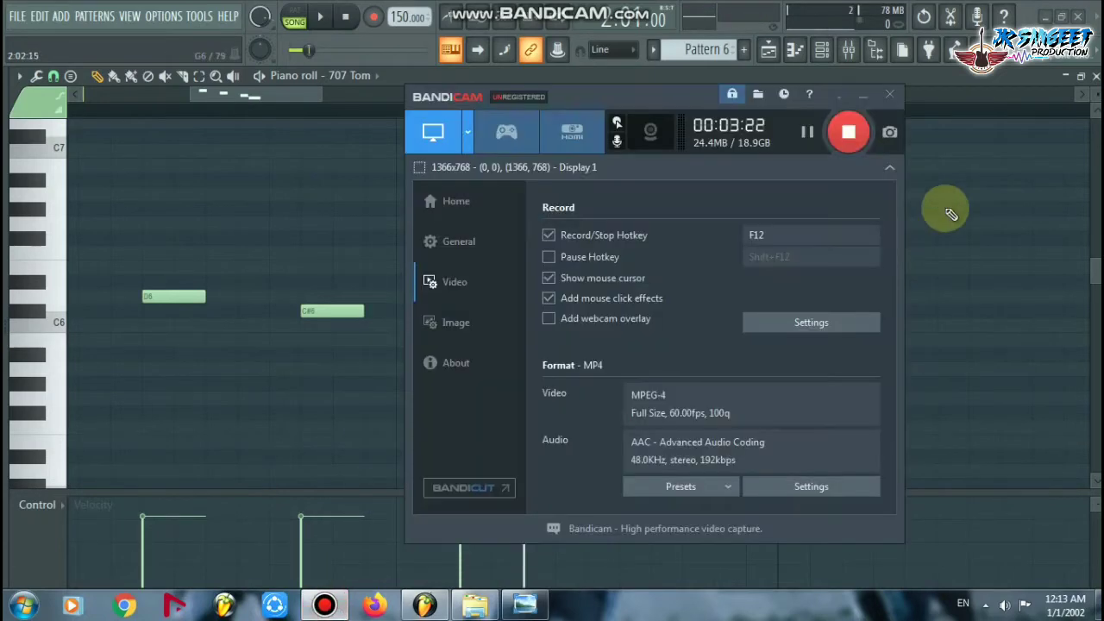
left_click(861, 97)
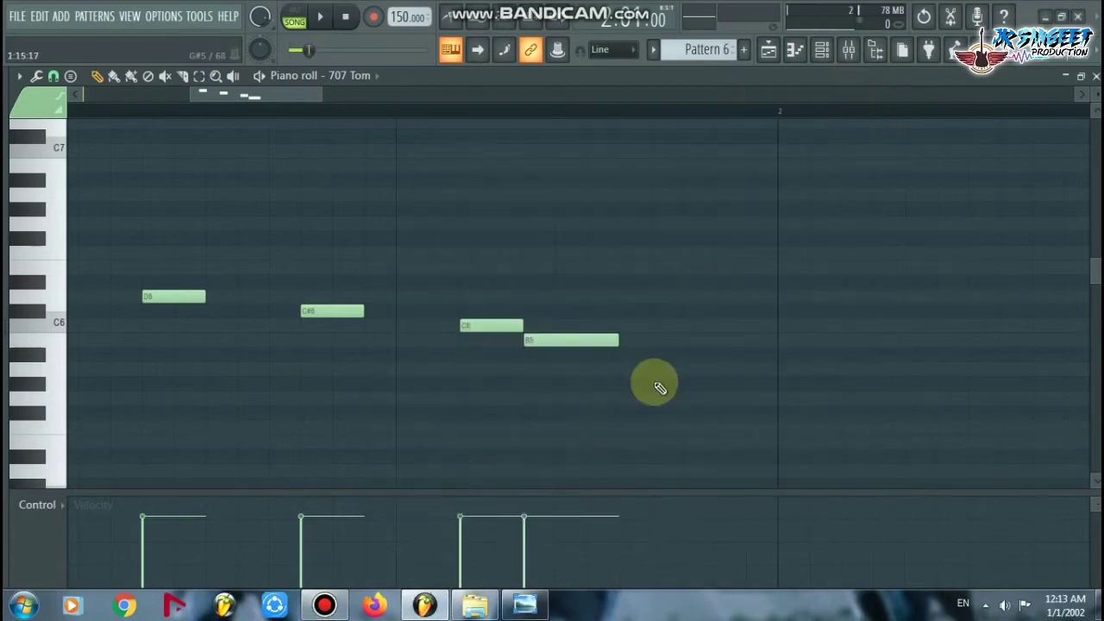
left_click_drag(618, 342, 639, 339)
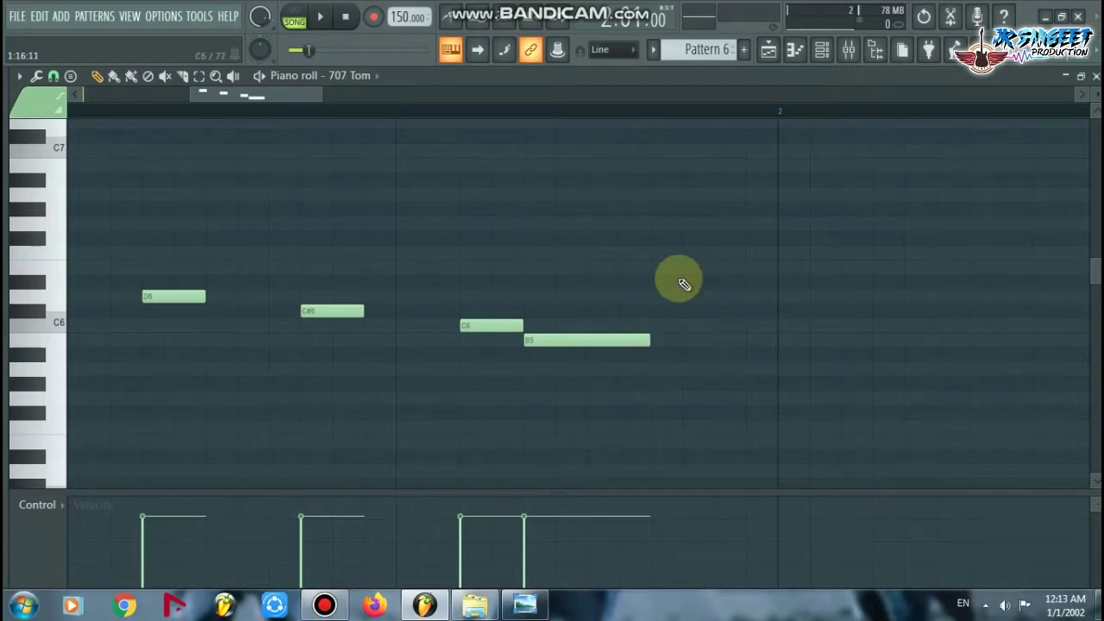
left_click_drag(487, 329, 424, 325)
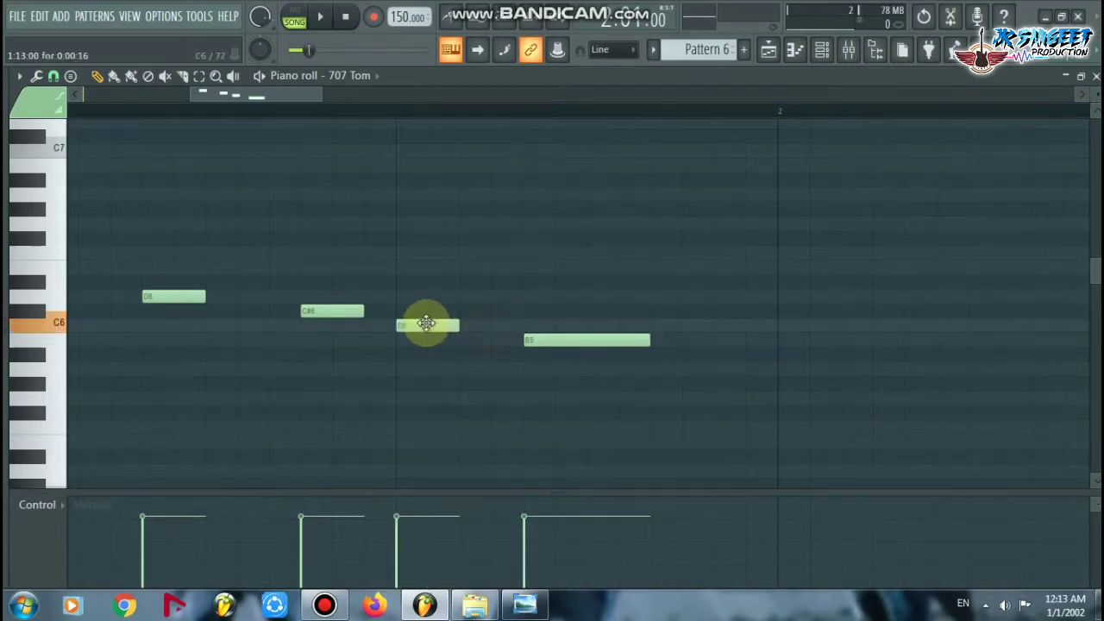
Turn piano roll snapping off, shorten the end of the B5 note and slice off its beginning so it starts later
scroll(578, 117, "up", 2)
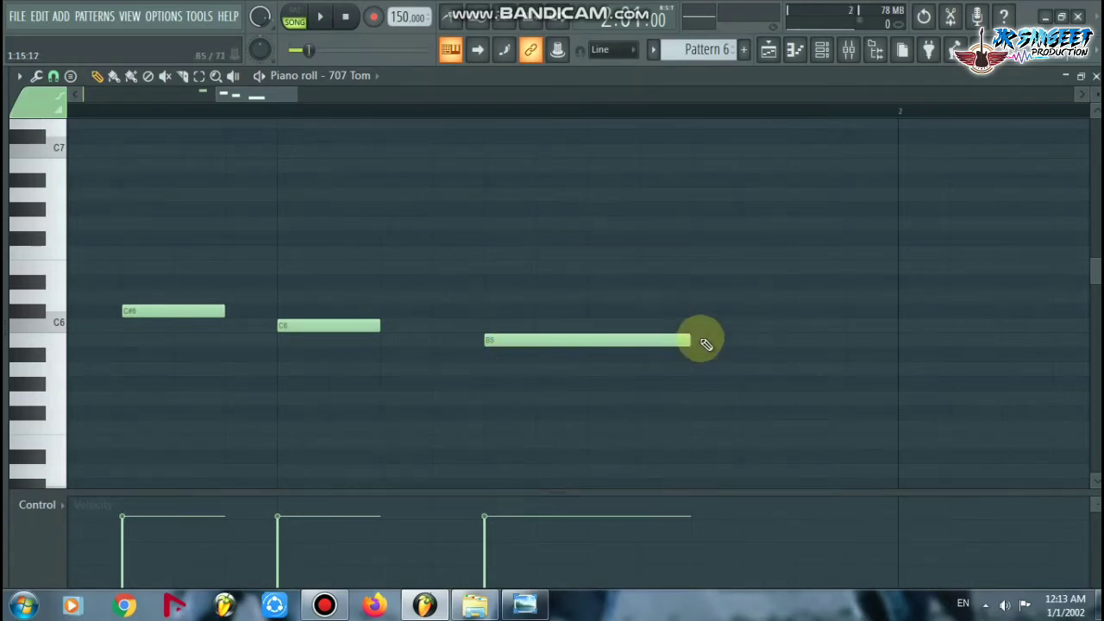
mouse_move(684, 340)
left_mouse_down()
mouse_move(646, 338)
mouse_move(695, 338)
left_mouse_up()
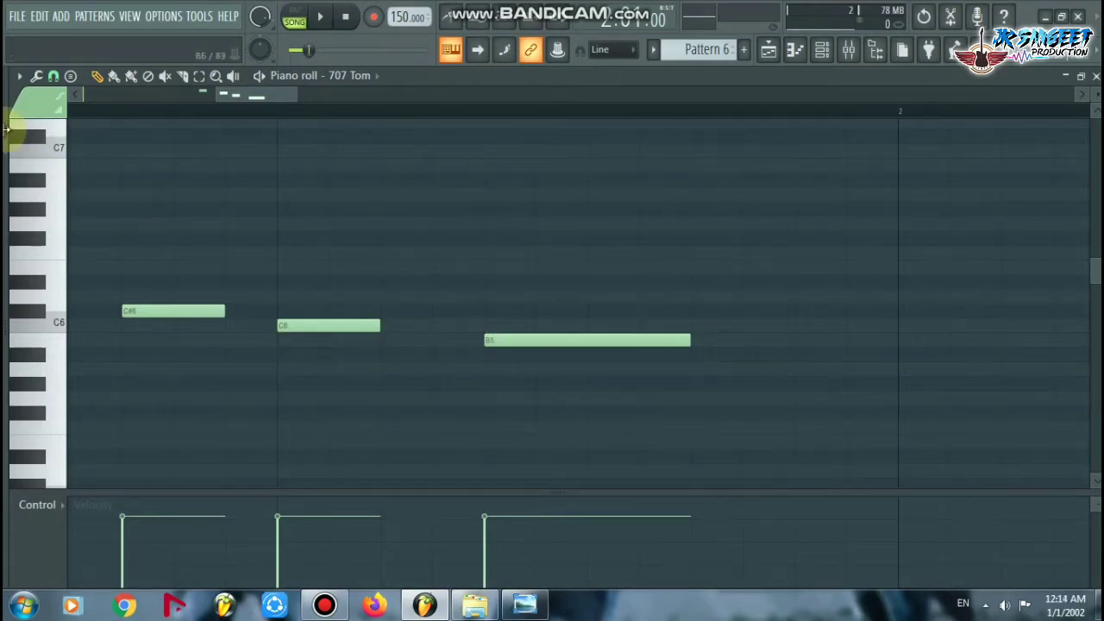
left_click(52, 78)
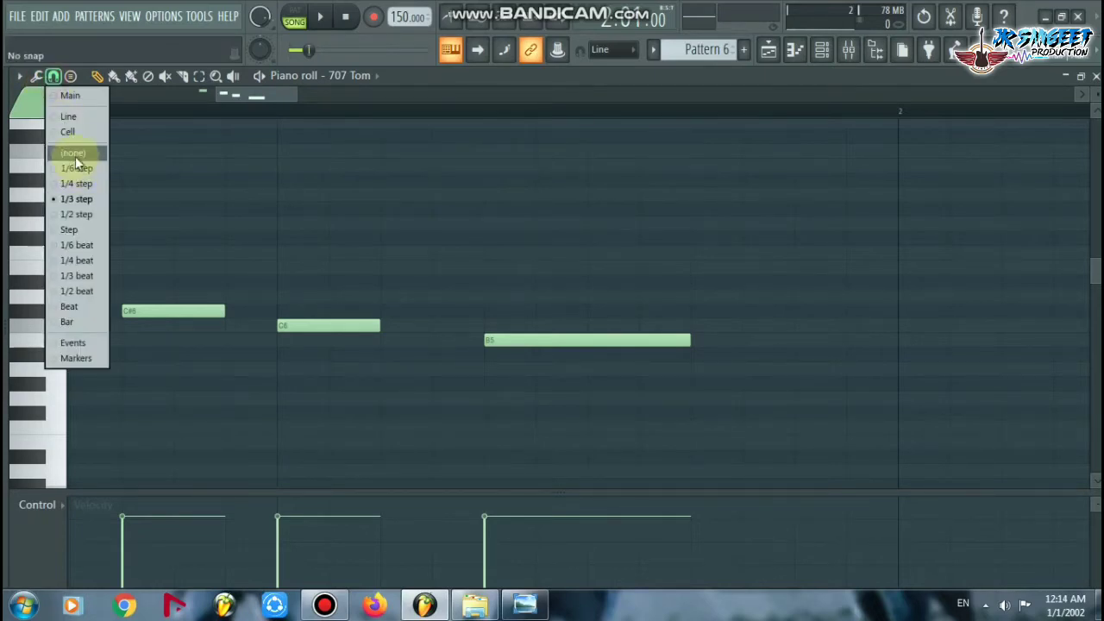
left_click(76, 156)
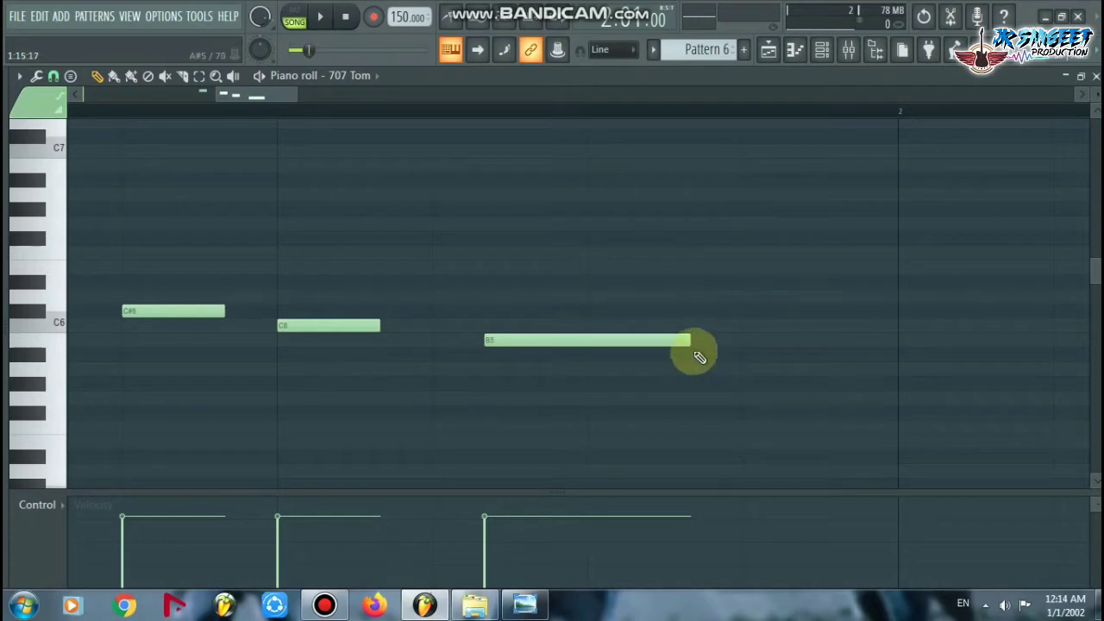
left_click_drag(687, 345, 665, 343)
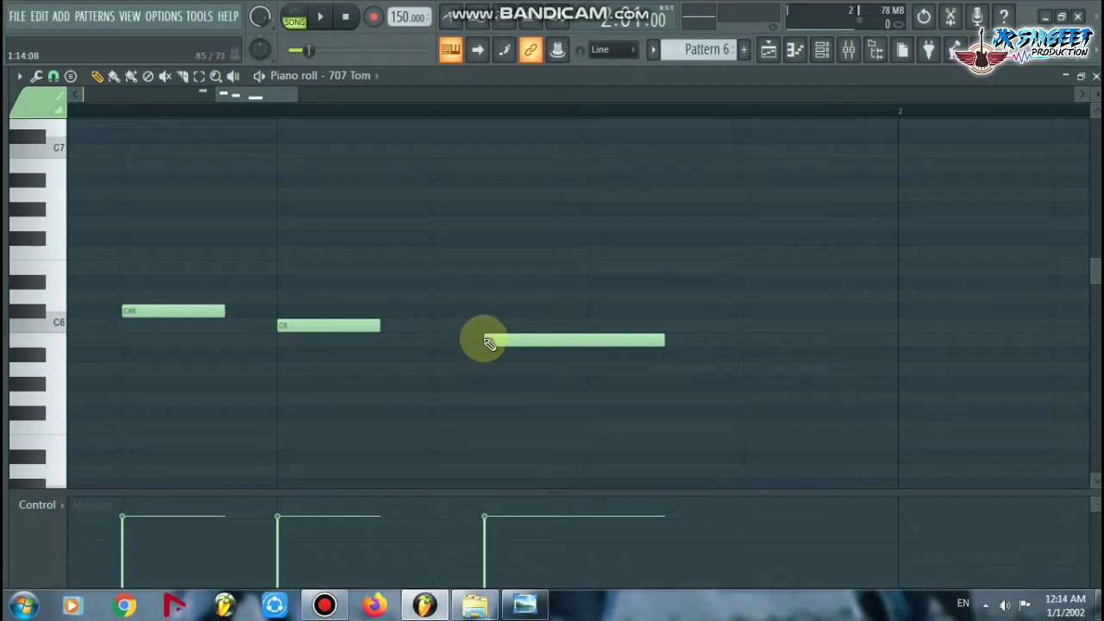
left_click_drag(524, 260, 508, 322)
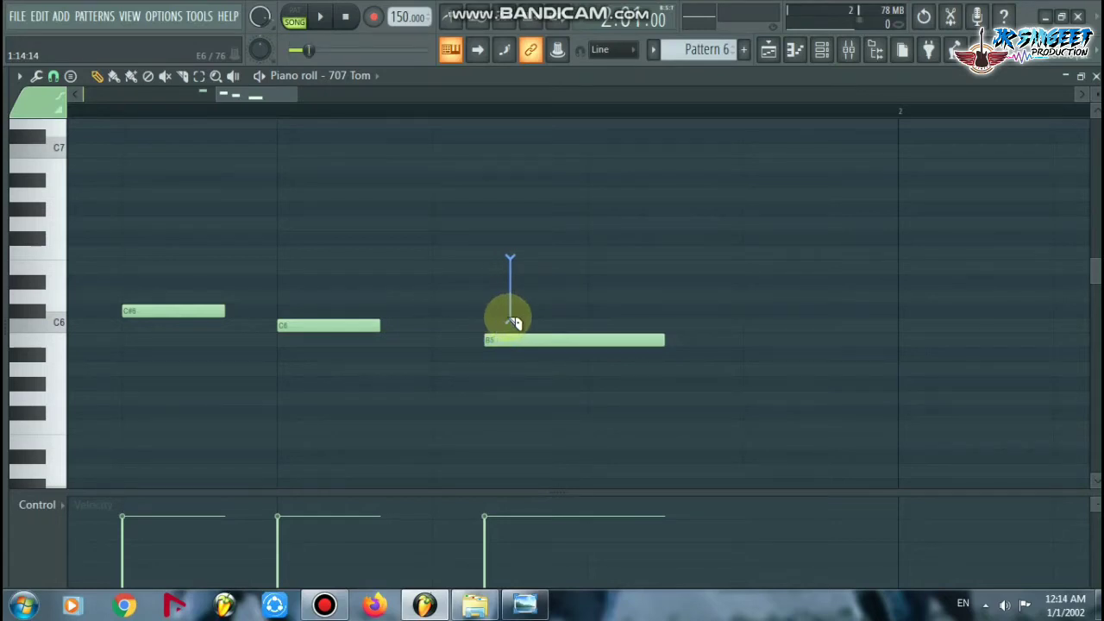
left_click_drag(513, 322, 511, 363)
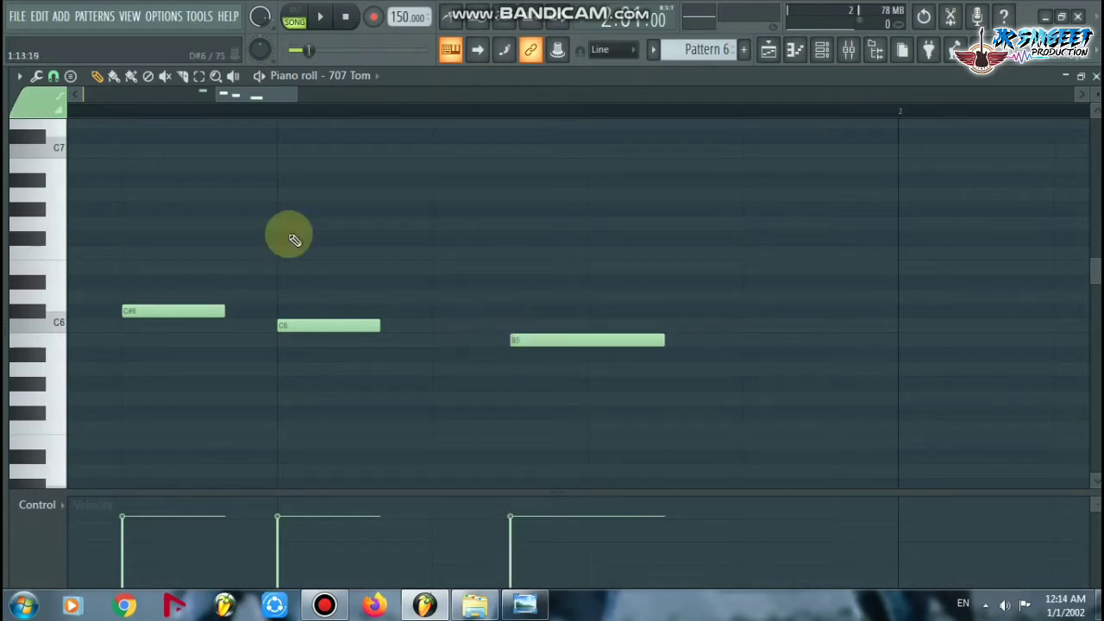
Set the piano roll snap to 1/3 step, and try an extra B5 note just before bar 2, removing it again
left_click(54, 77)
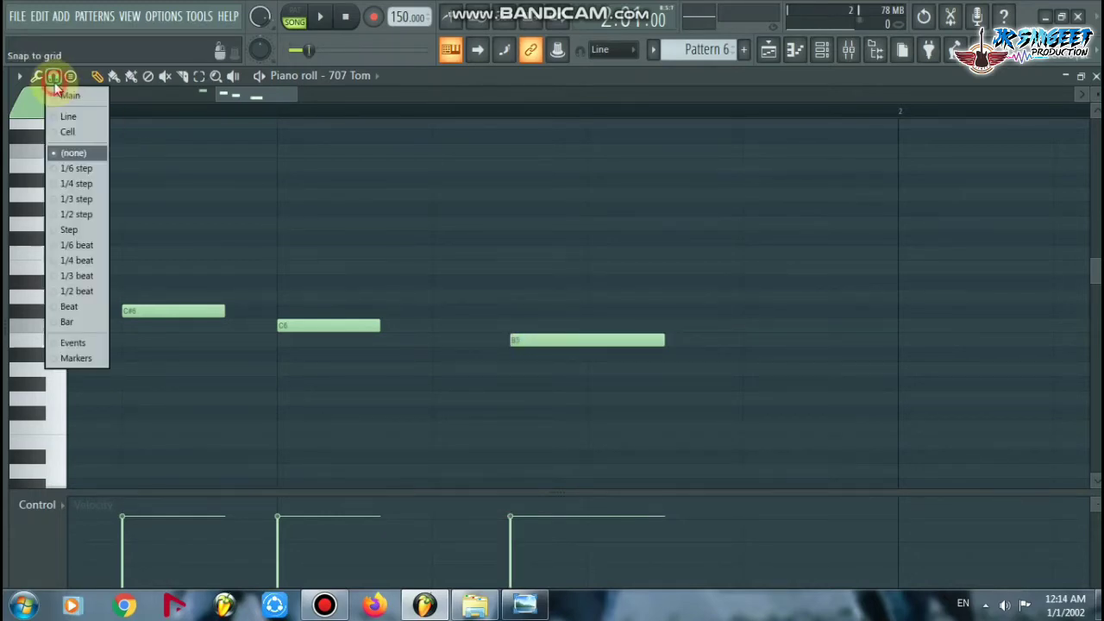
left_click(69, 206)
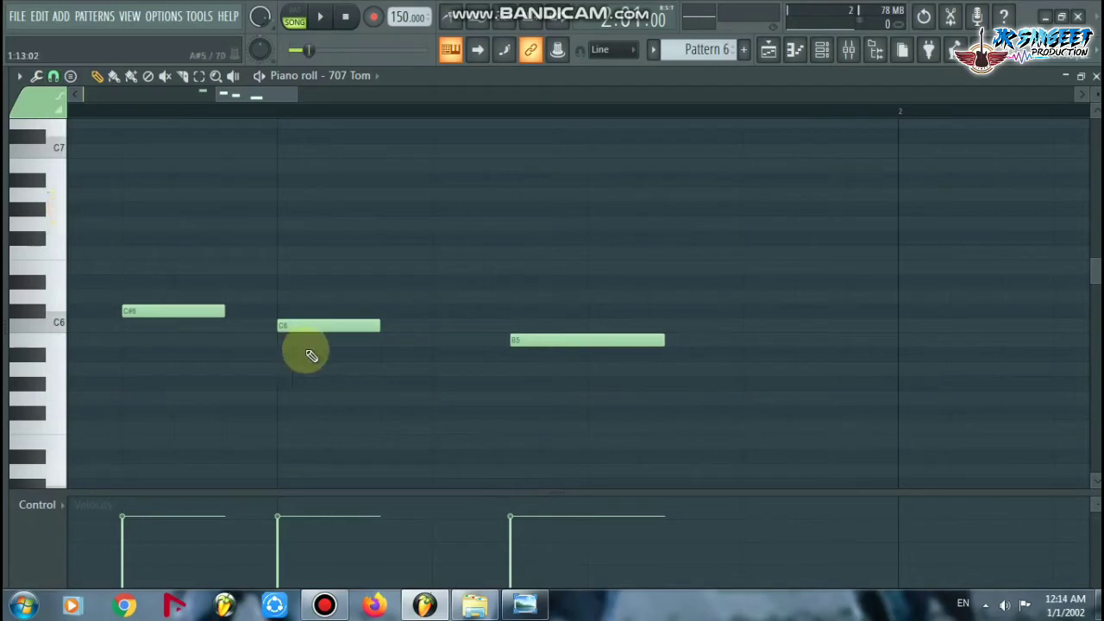
left_click(854, 341)
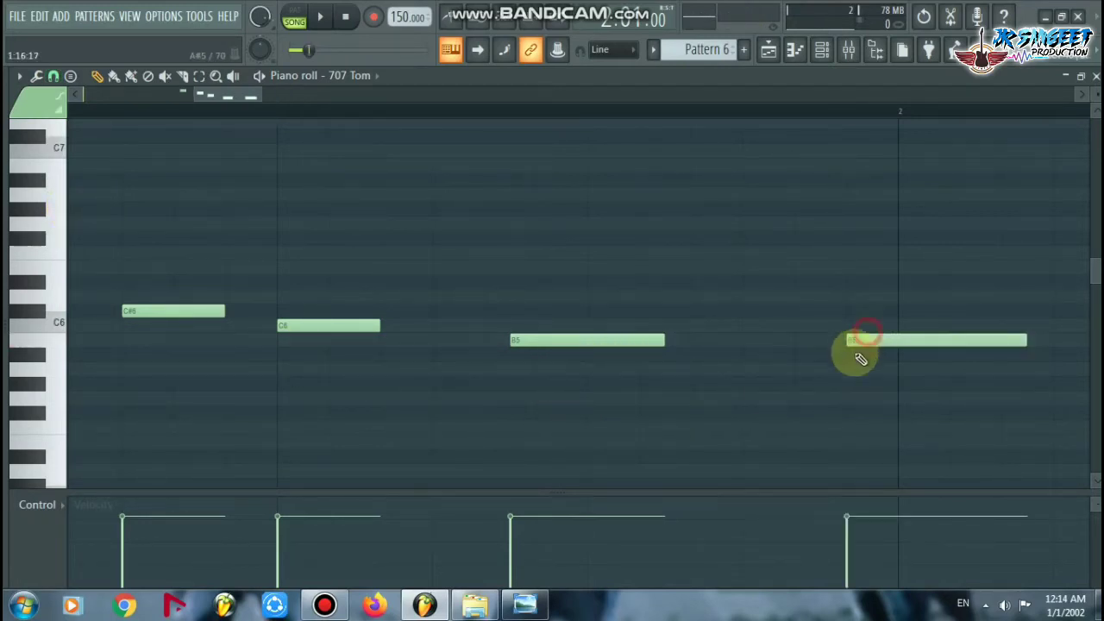
right_click(873, 342)
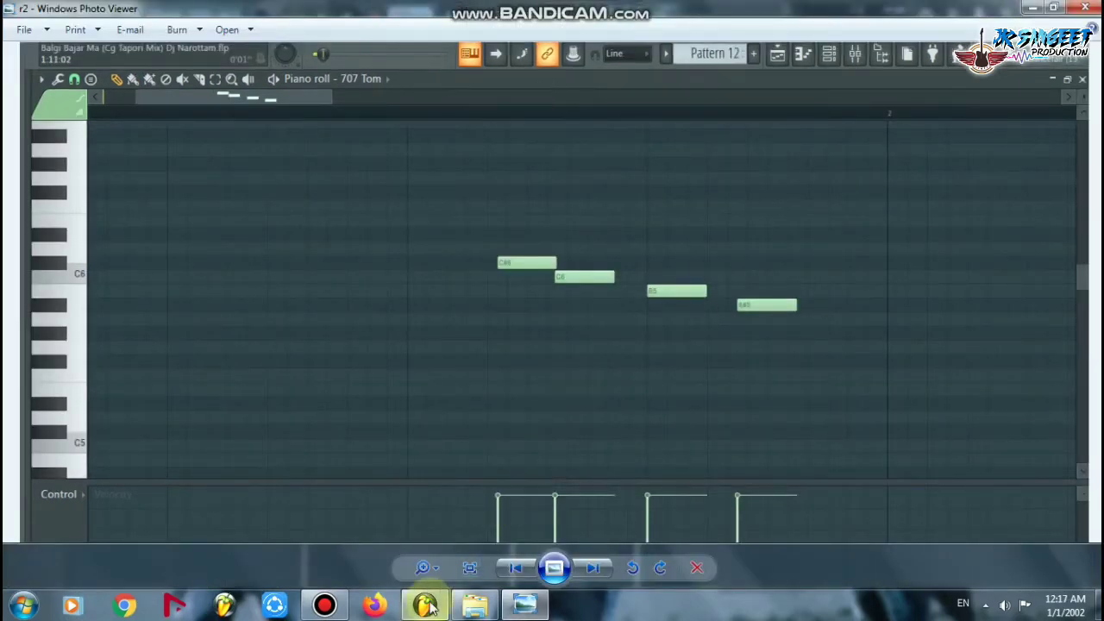
Switch back to FL Studio, keep the snap at 1/3 step, and replace the C6 note with one as long as the B5 note
left_click(426, 606)
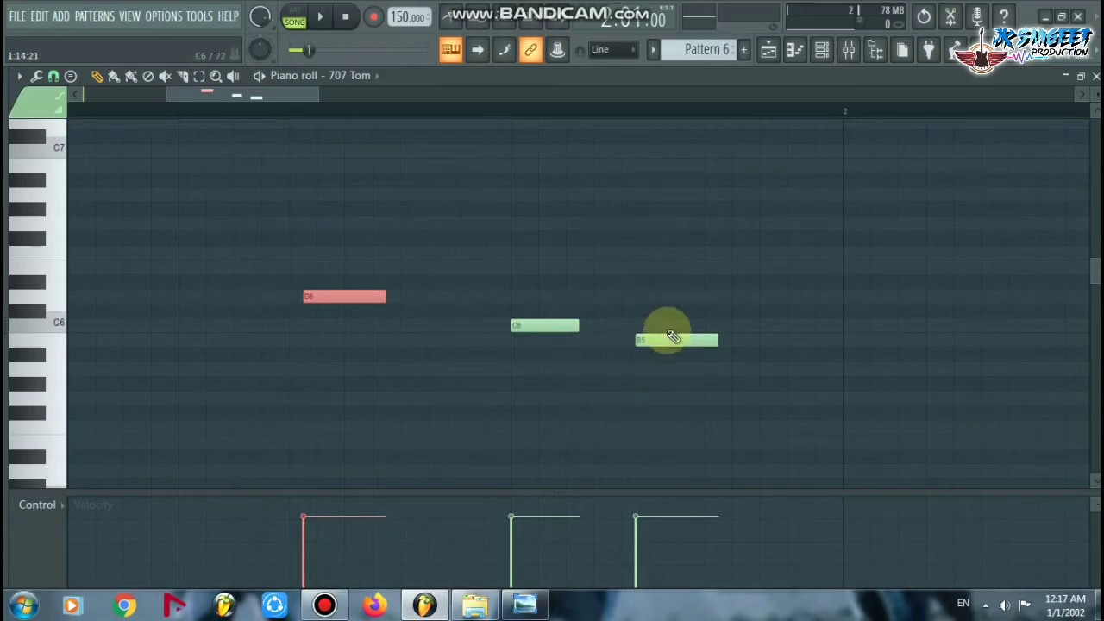
mouse_move(331, 297)
left_mouse_down()
mouse_move(748, 370)
mouse_move(682, 342)
mouse_move(415, 320)
mouse_move(350, 295)
left_mouse_up()
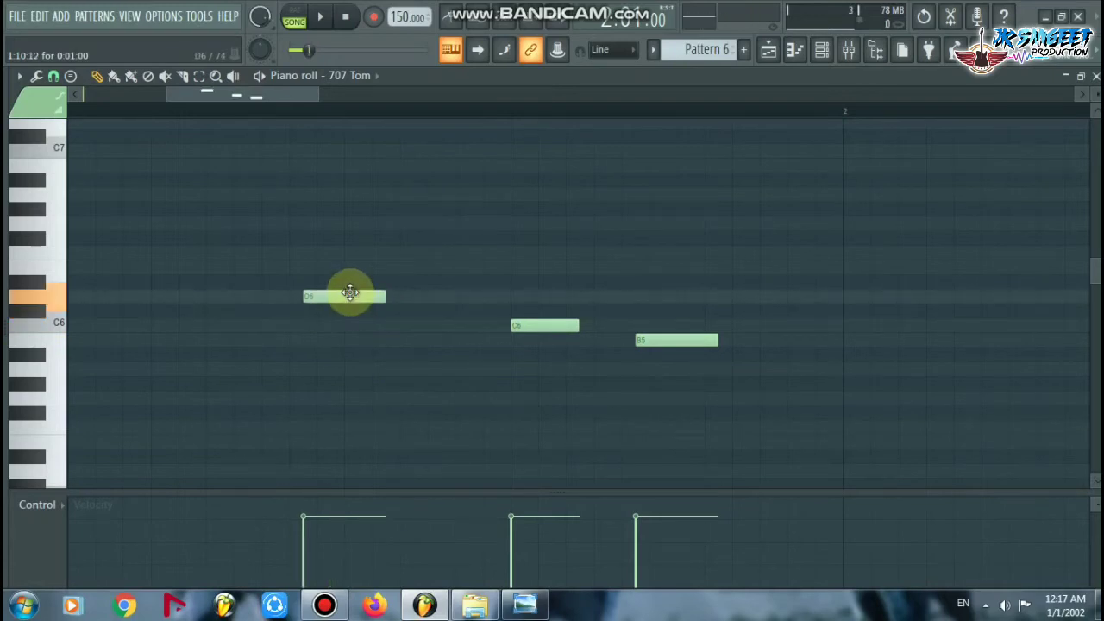
left_click(57, 76)
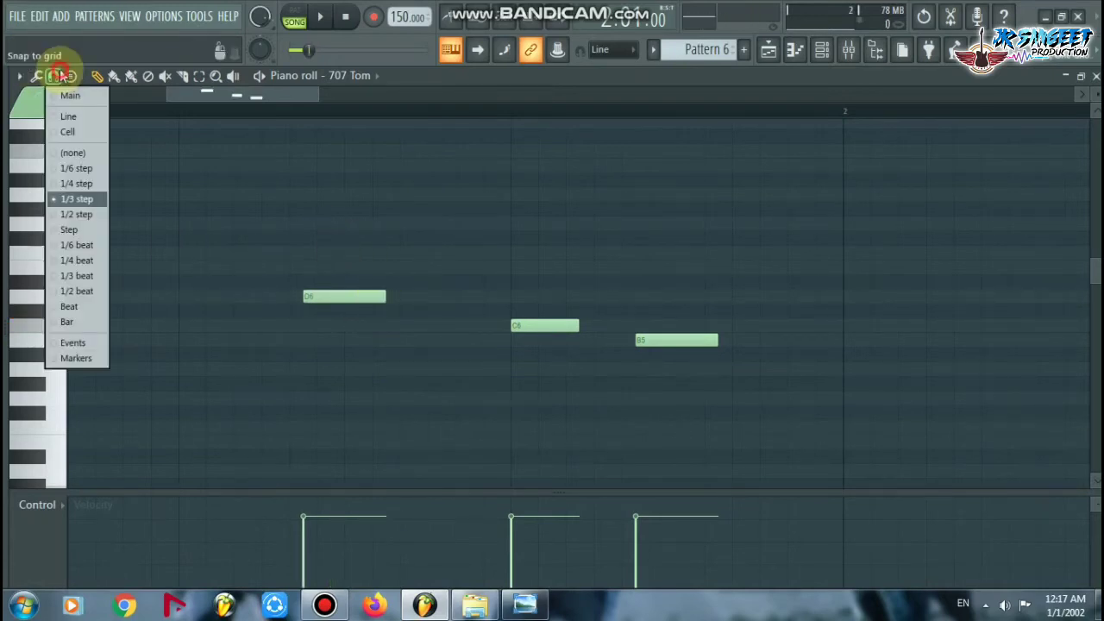
left_click(67, 201)
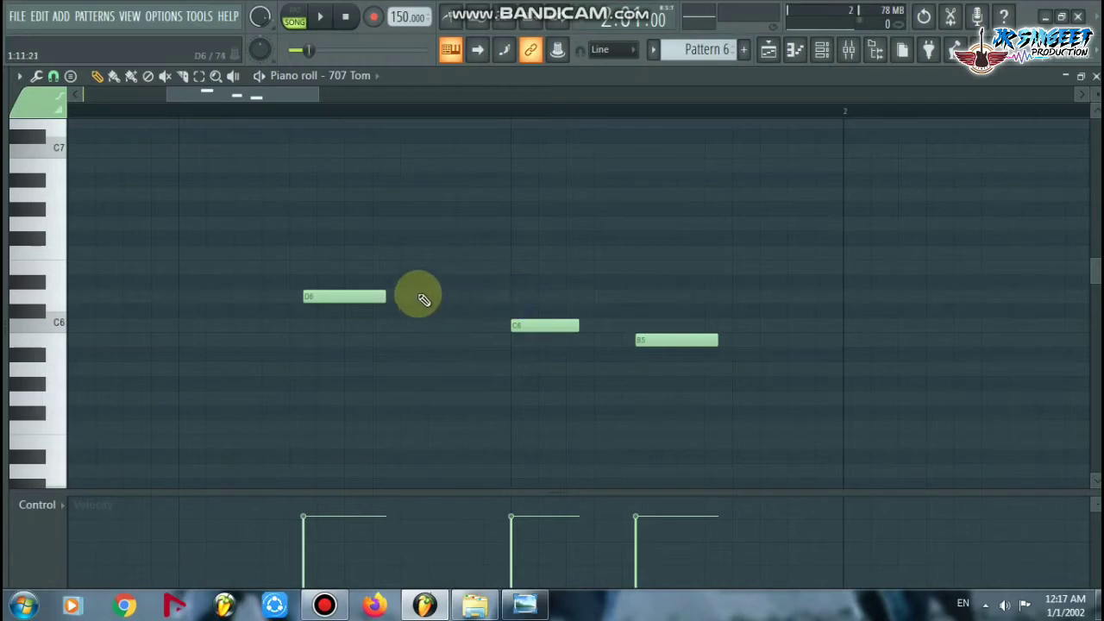
right_click(559, 325)
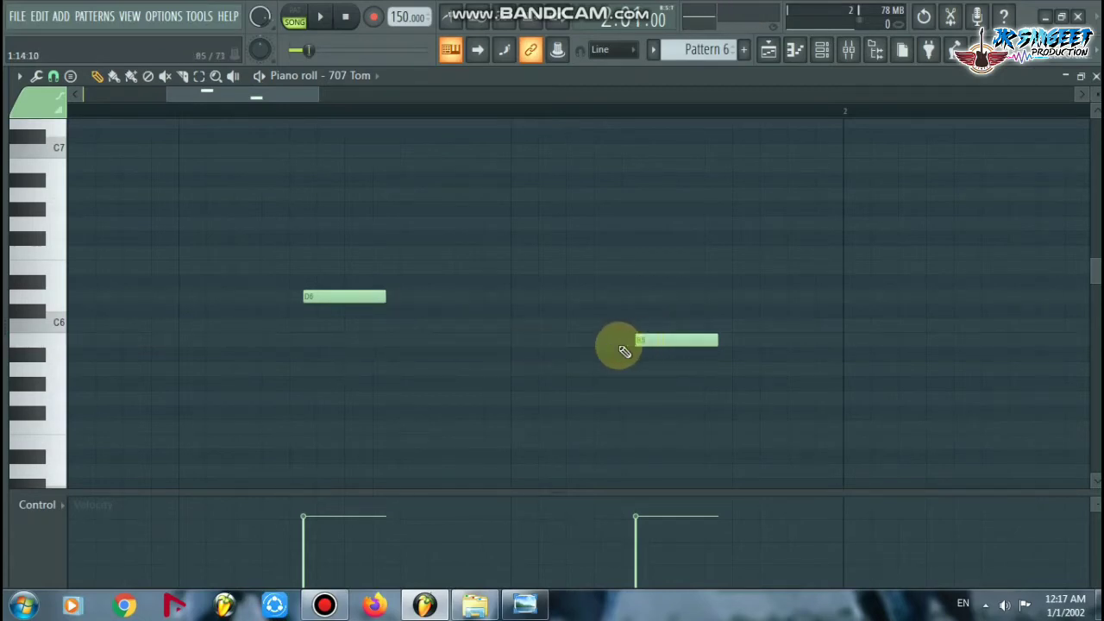
left_click(515, 326)
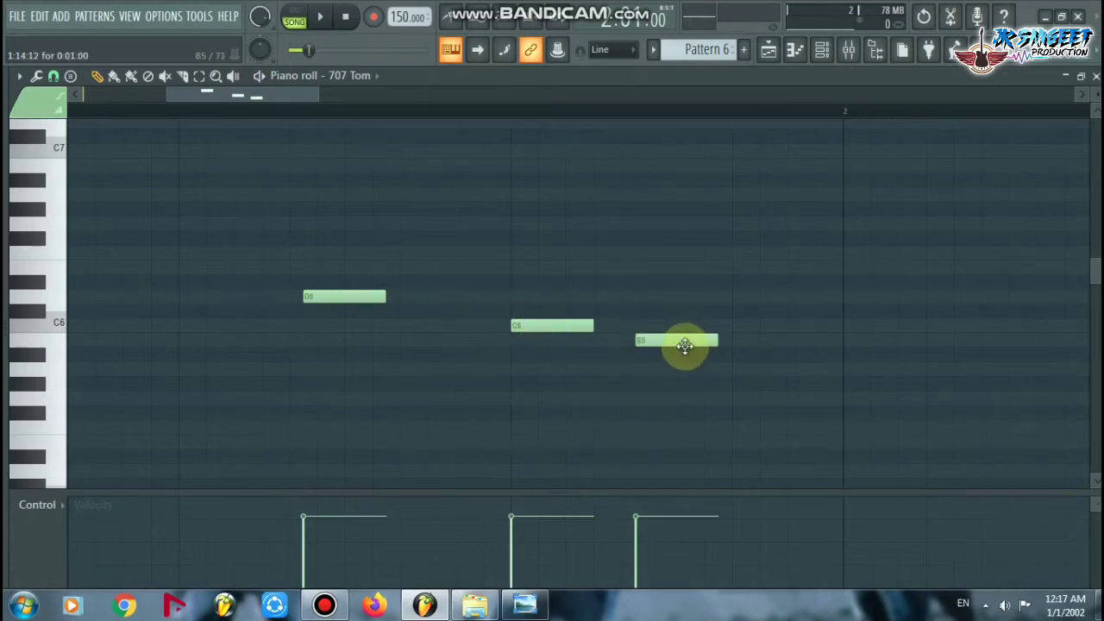
Add a C#6 note after the D6 note and, with snapping set to none, align its start with the end of the D6 note
left_click(395, 326)
left_click_drag(417, 324, 405, 298)
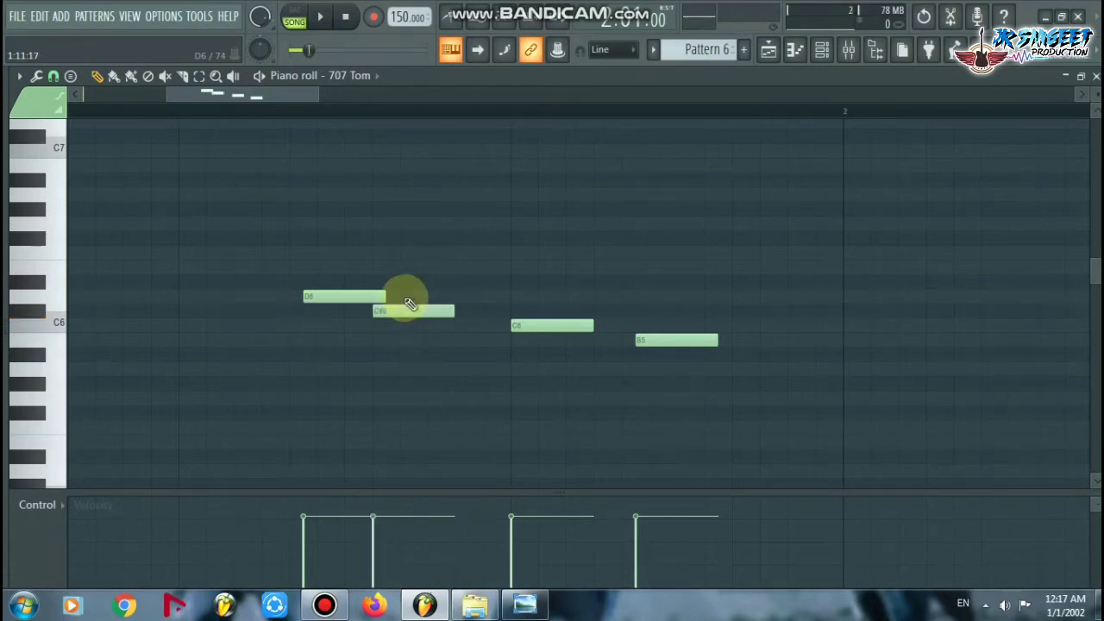
left_click(54, 76)
left_click(71, 155)
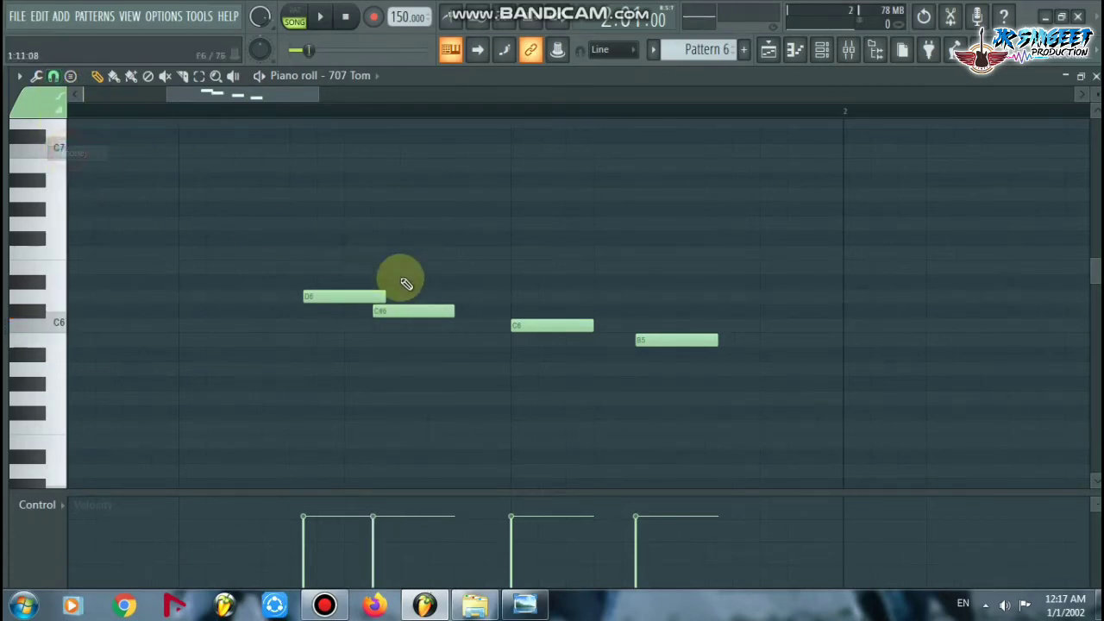
left_click_drag(395, 316, 402, 314)
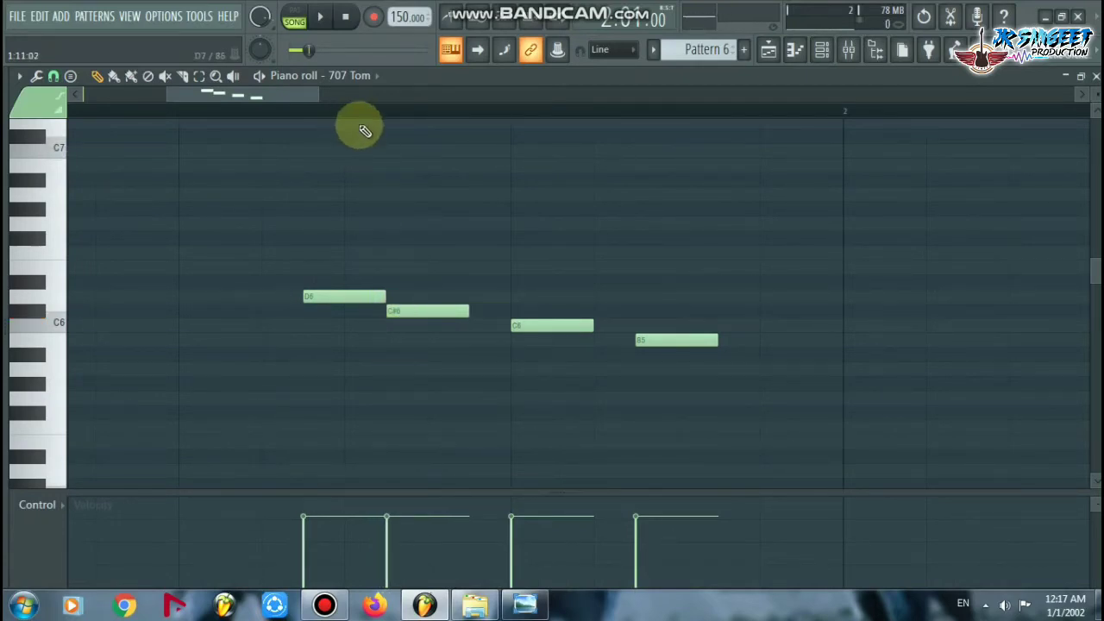
Play Pattern 6 on its own to audition the descending 707 Tom fill
scroll(381, 113, "up", 2)
scroll(381, 113, "down", 4)
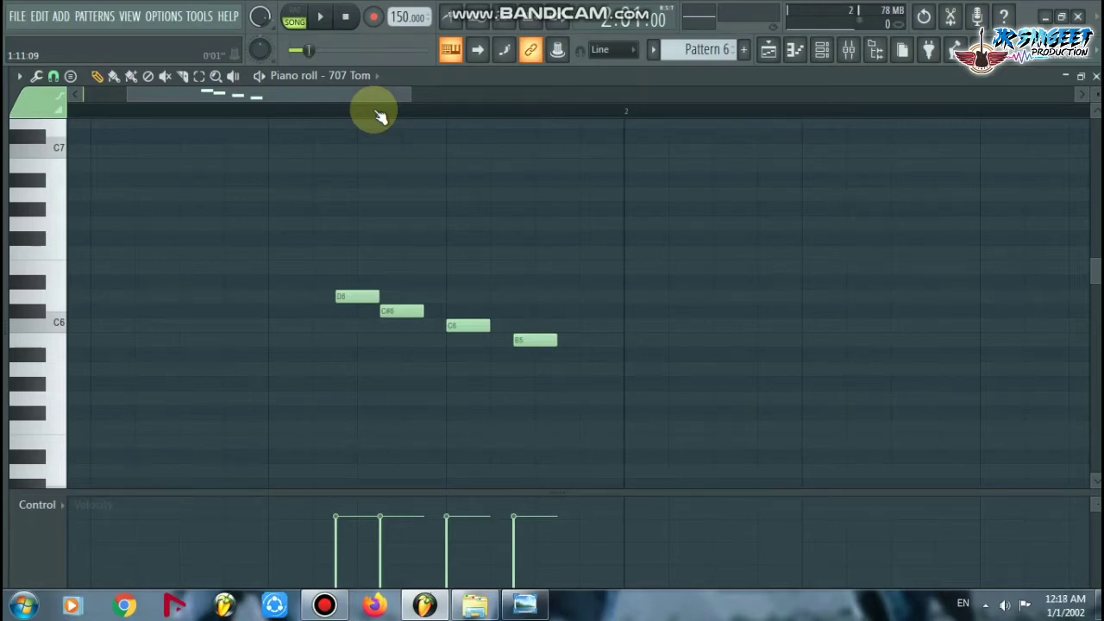
key("space")
key("space")
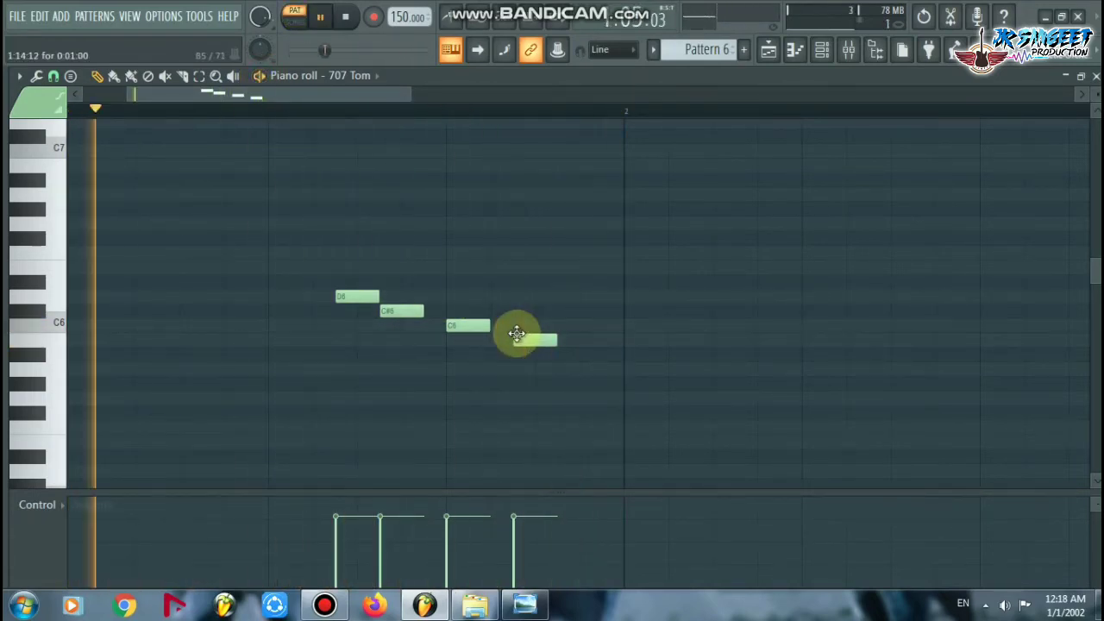
key("space")
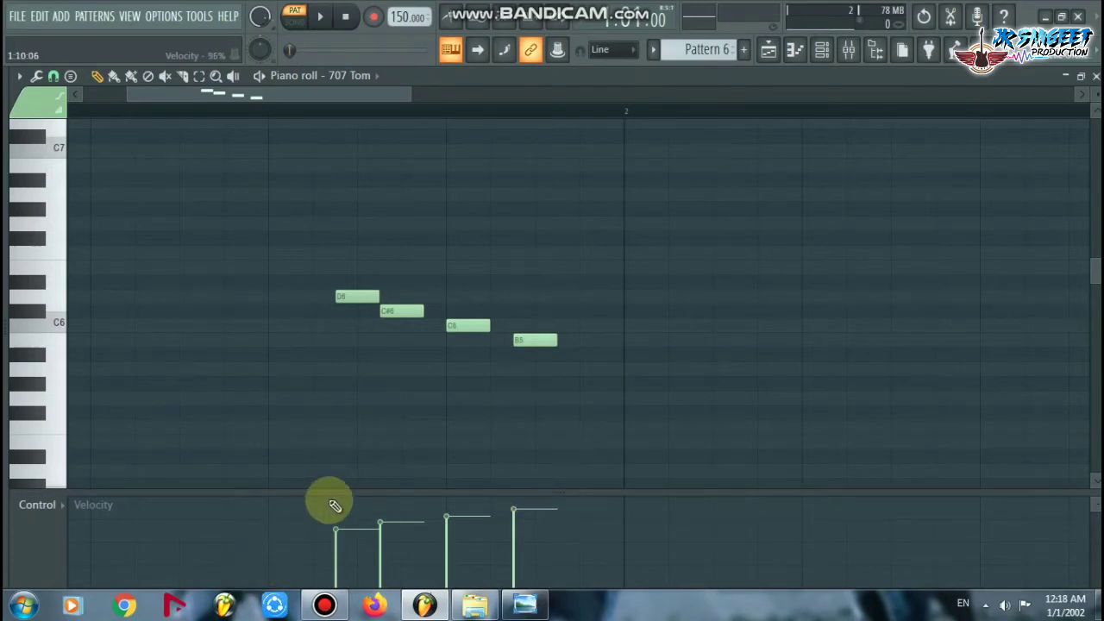
key("space")
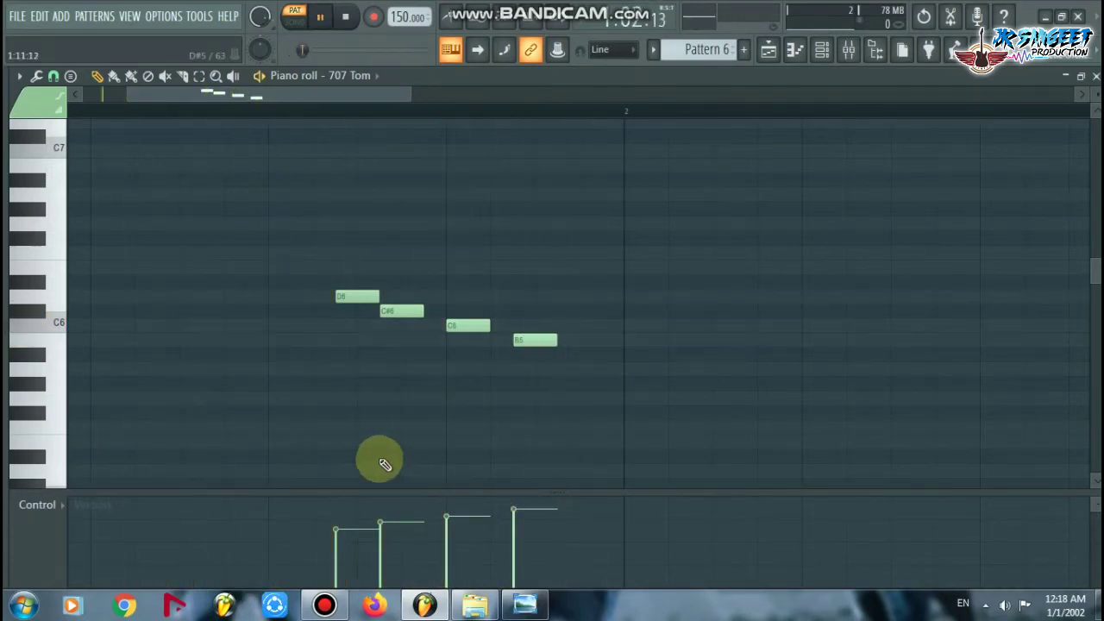
Stop playback and place Pattern 6 clips on Track 7 of the playlist at bars 3, 5 and 7
left_click(764, 49)
key("space")
scroll(368, 129, "down", 5)
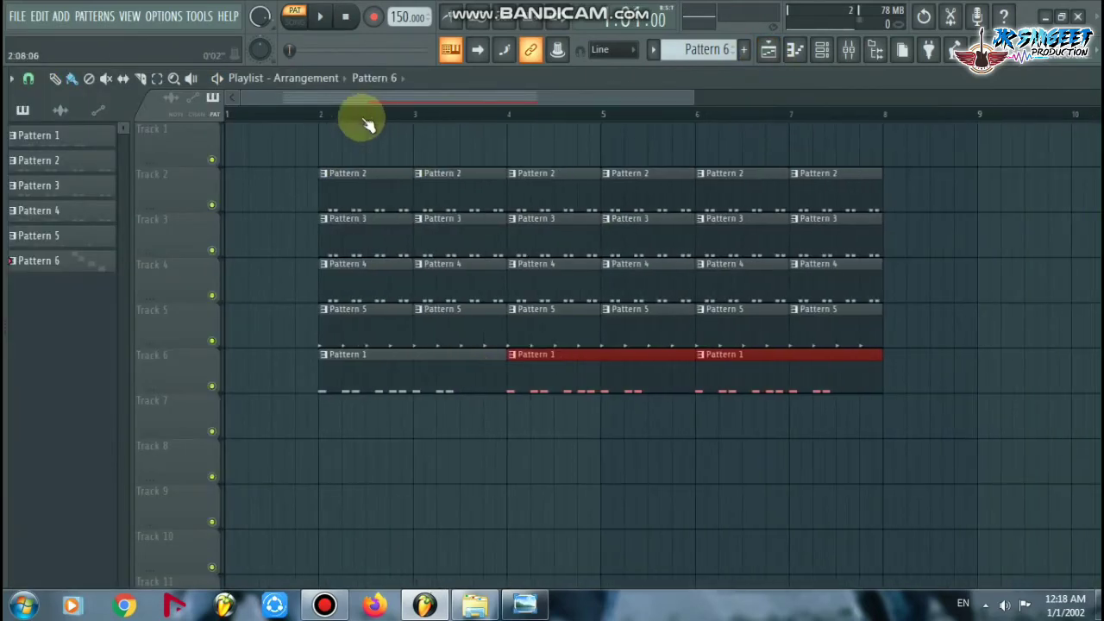
left_click(438, 427)
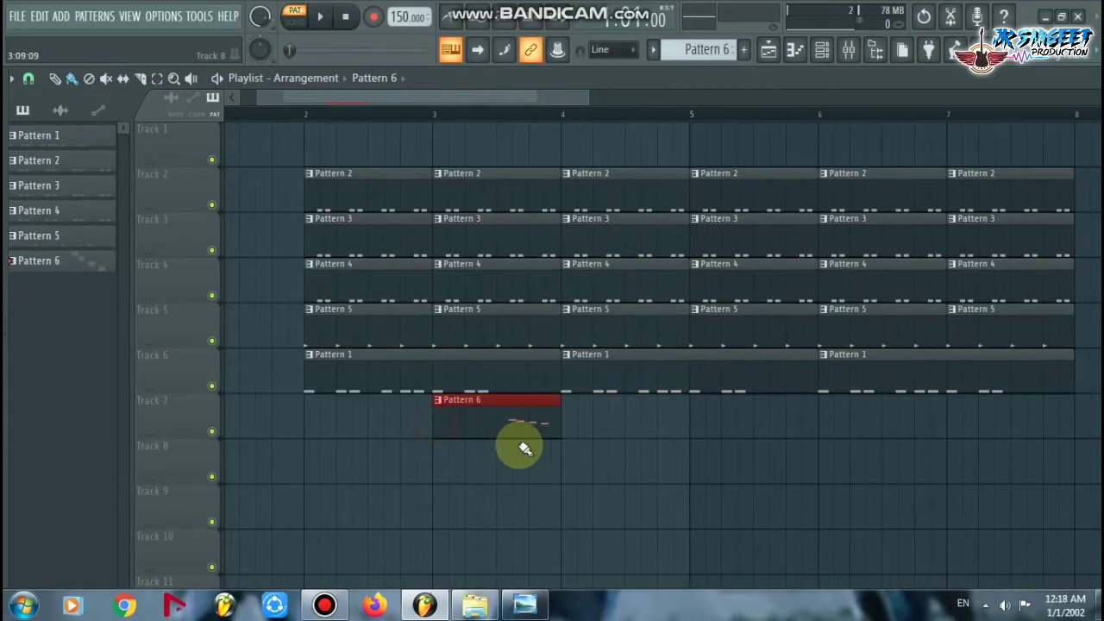
left_click(691, 432)
left_click(947, 432)
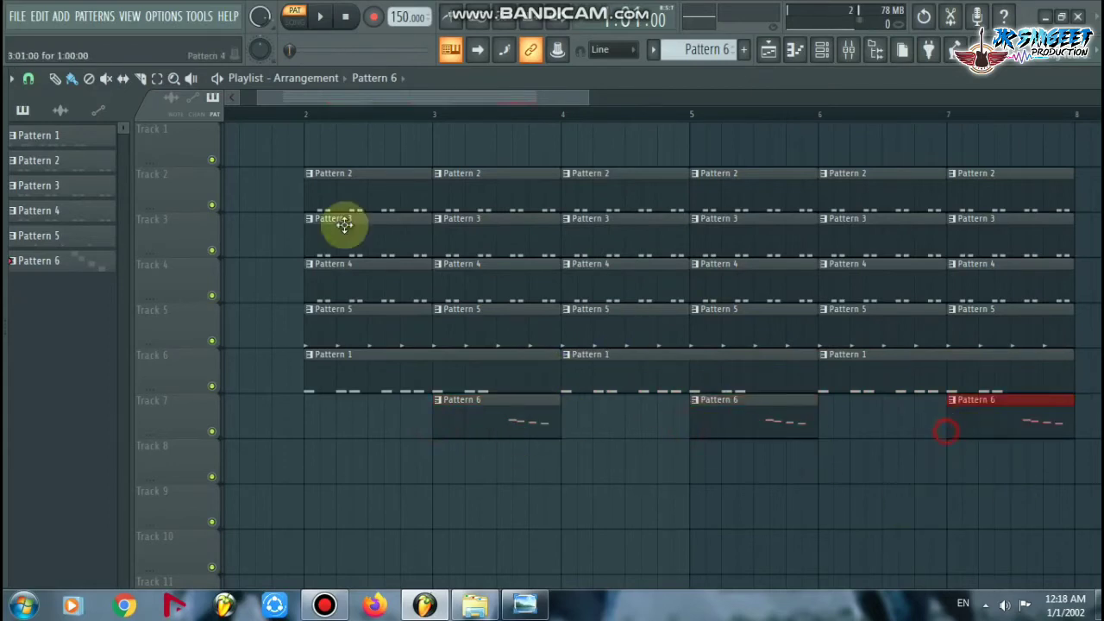
Play the arrangement in song mode from bar 2 to hear the tom fills with the other patterns
scroll(278, 117, "down", 3)
left_click(290, 116)
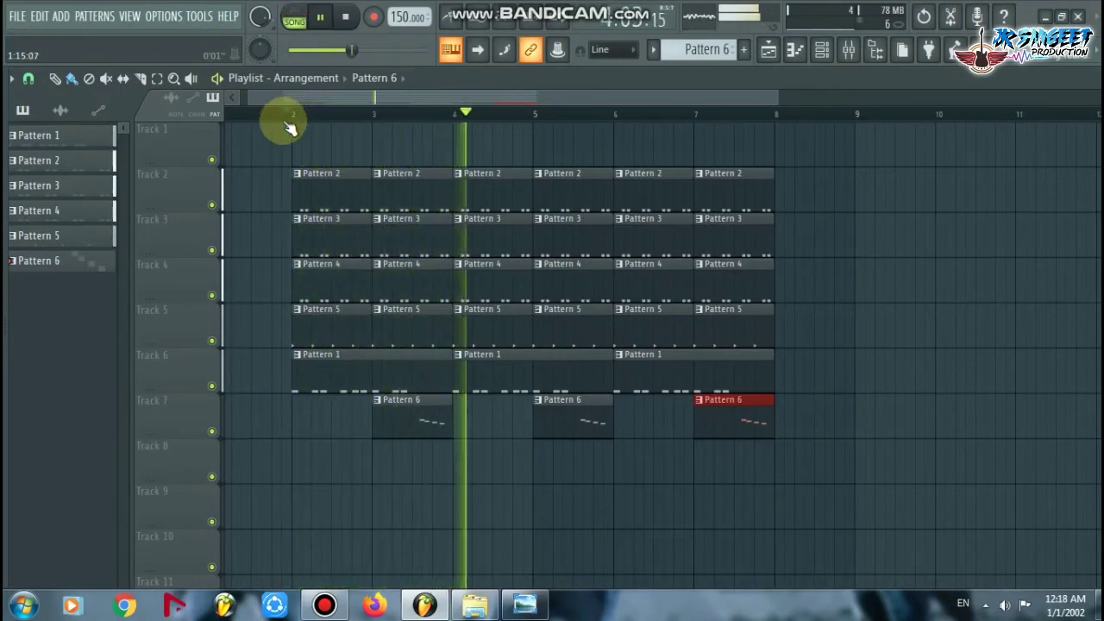
scroll(276, 110, "down", 2)
scroll(664, 121, "up", 2)
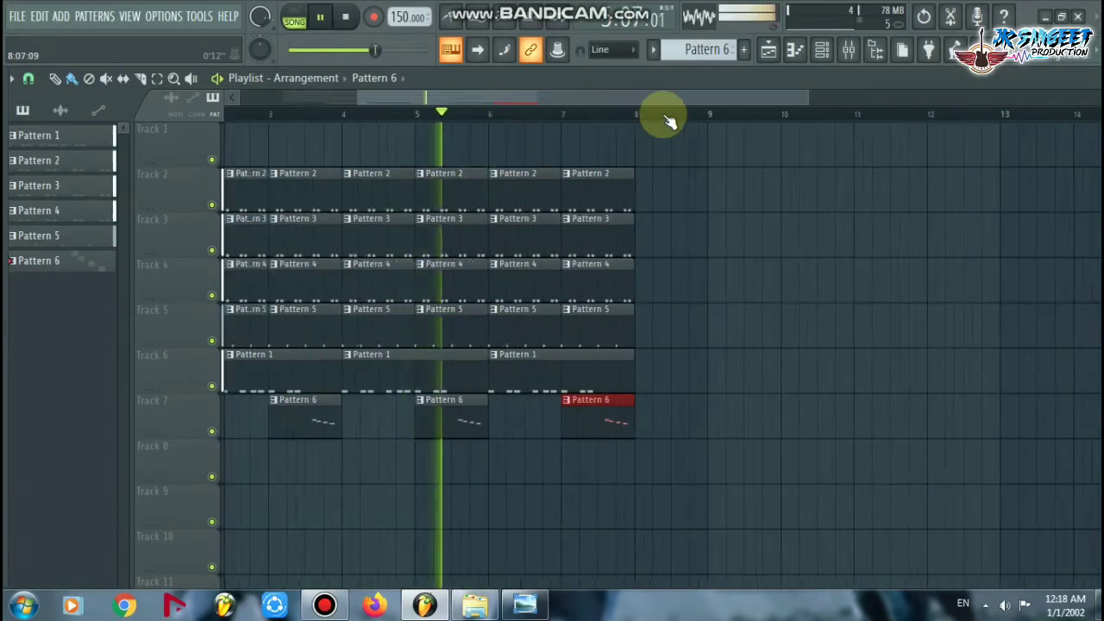
scroll(670, 121, "up", 1)
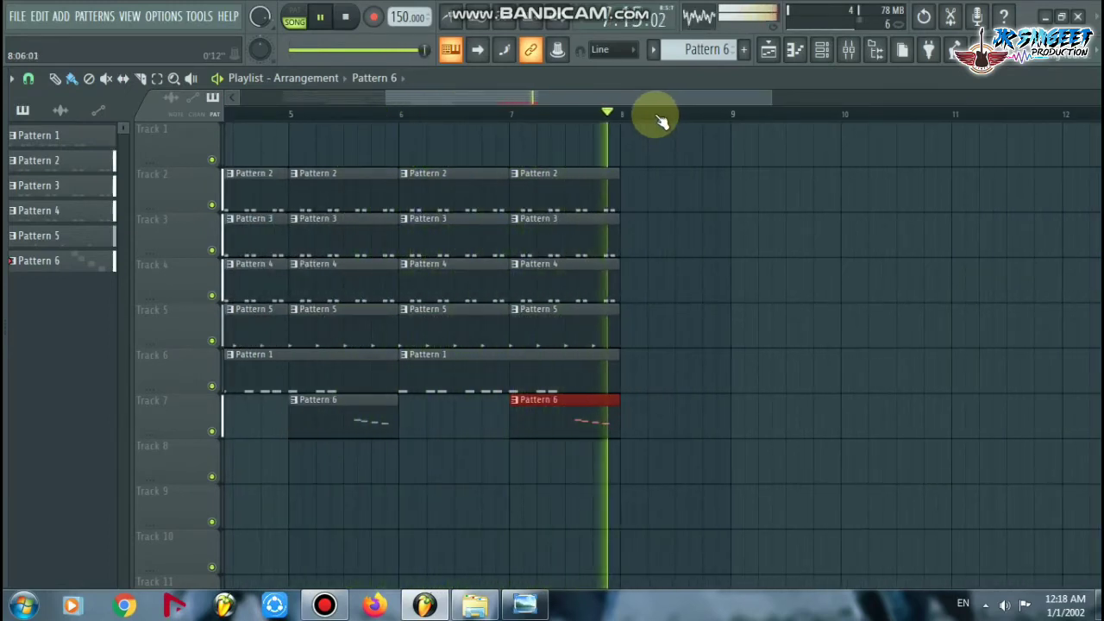
Stop playback, create Pattern 7, and place a clip of it on Track 6 of the playlist at bar 8
scroll(660, 121, "down", 2)
key("space")
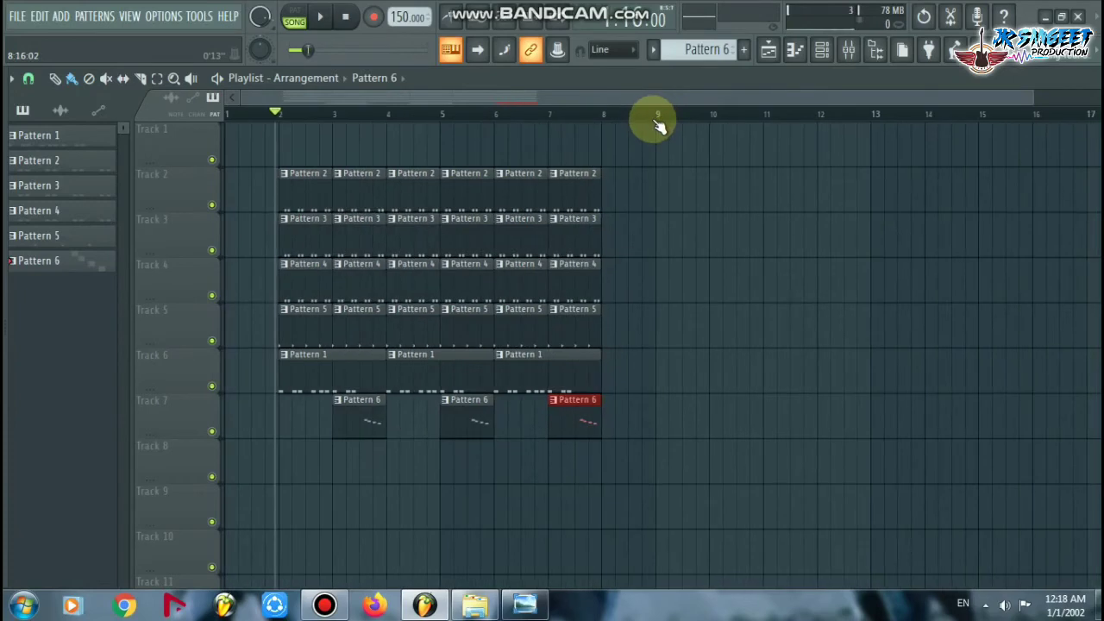
scroll(658, 125, "up", 2)
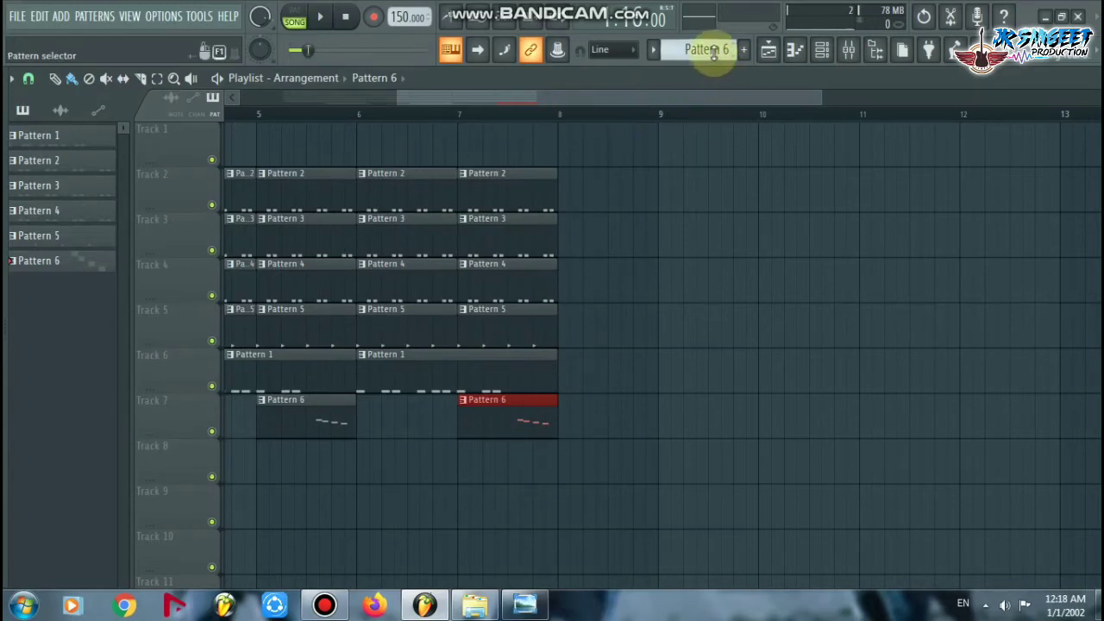
key("F4")
scroll(650, 122, "up", 1)
mouse_move(596, 365)
left_mouse_down()
mouse_move(661, 365)
mouse_move(597, 371)
left_mouse_up()
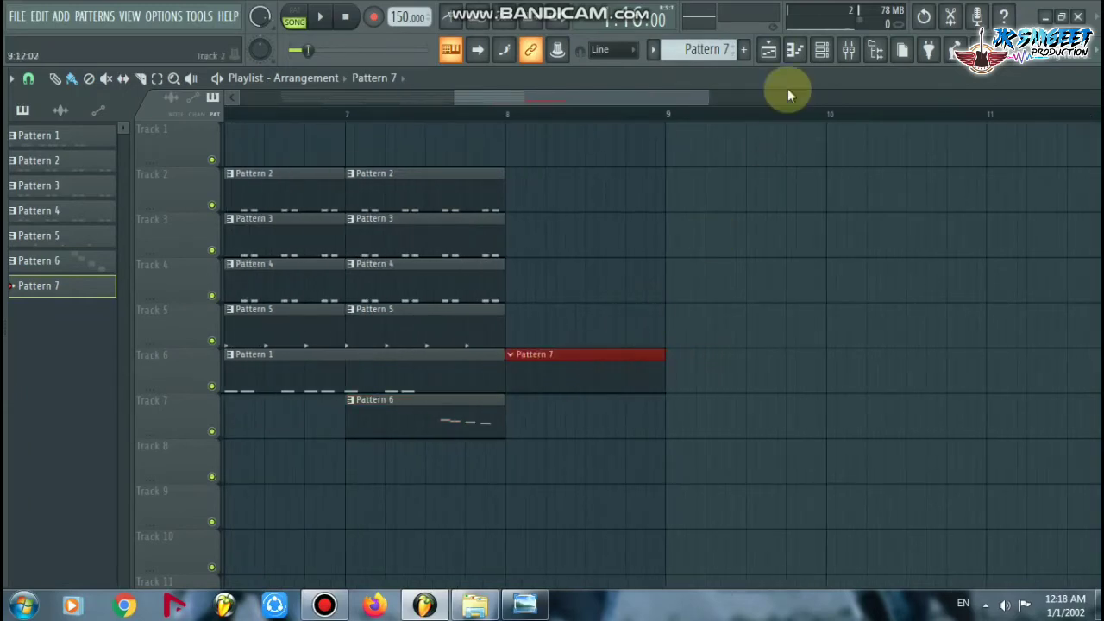
Set the playlist's playback position to the start of bar 8
left_click(821, 49)
left_click(606, 112)
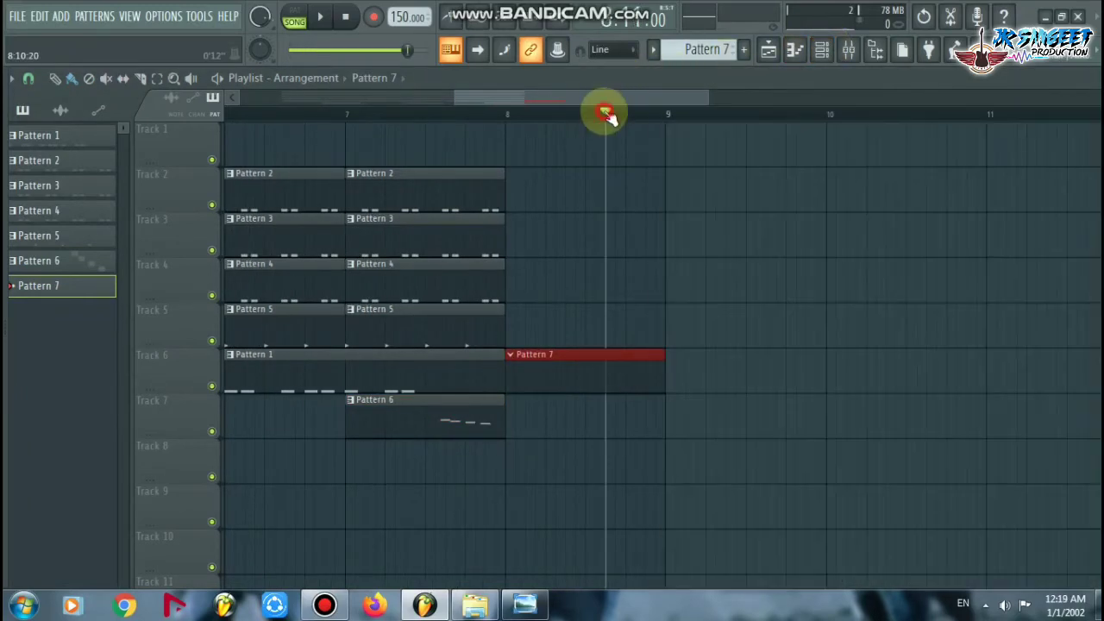
left_click_drag(601, 110, 524, 110)
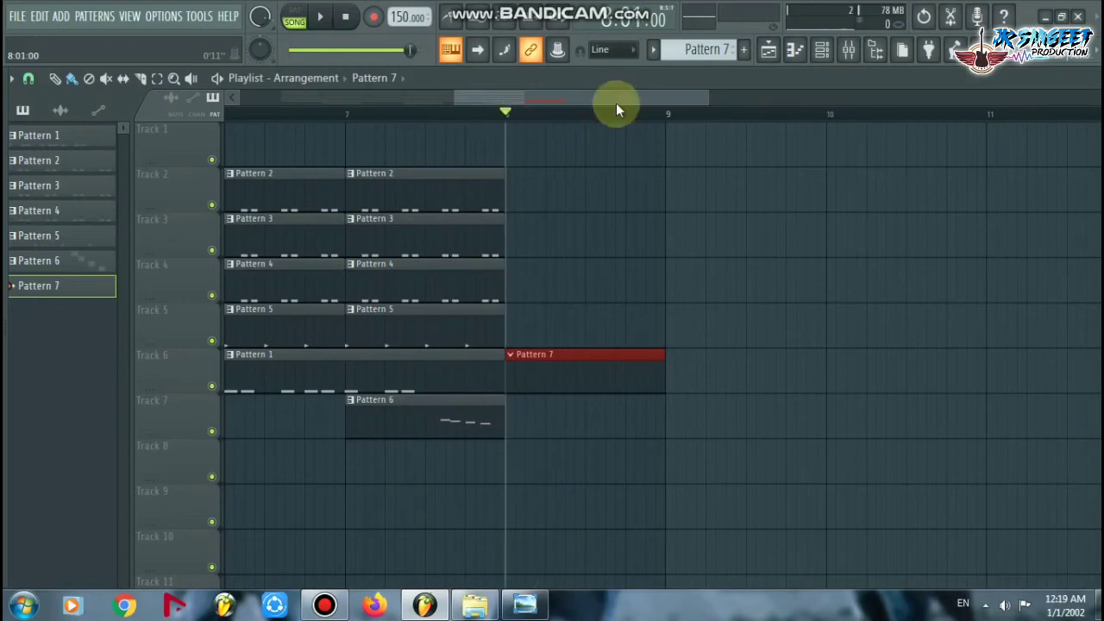
Open the settings of channel 94 from the channel rack and normalize its sample
left_click(821, 49)
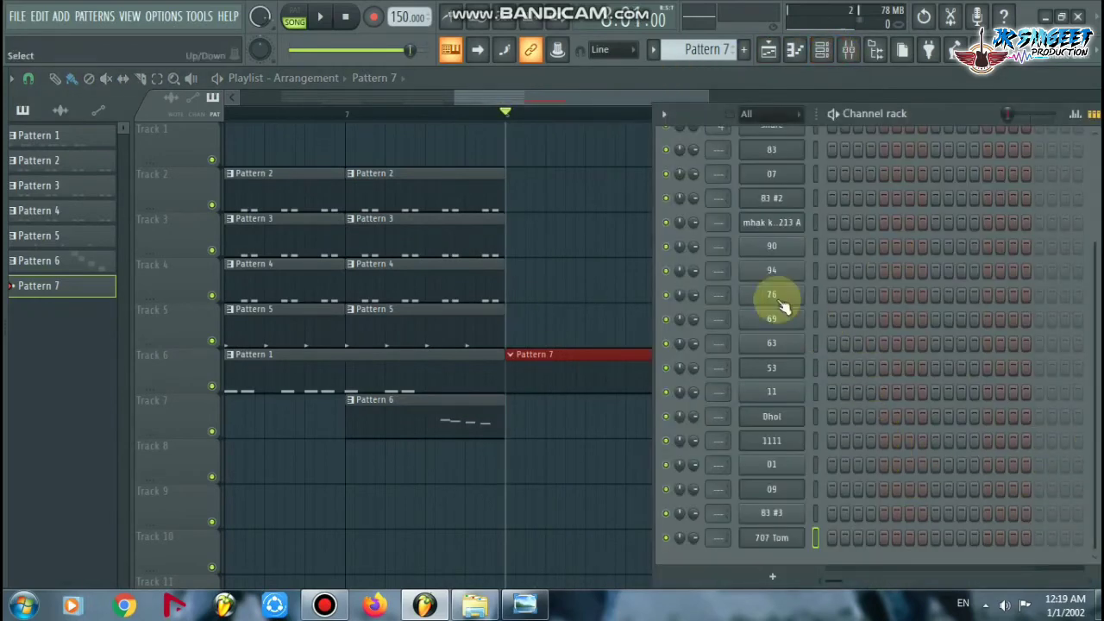
left_click(772, 276)
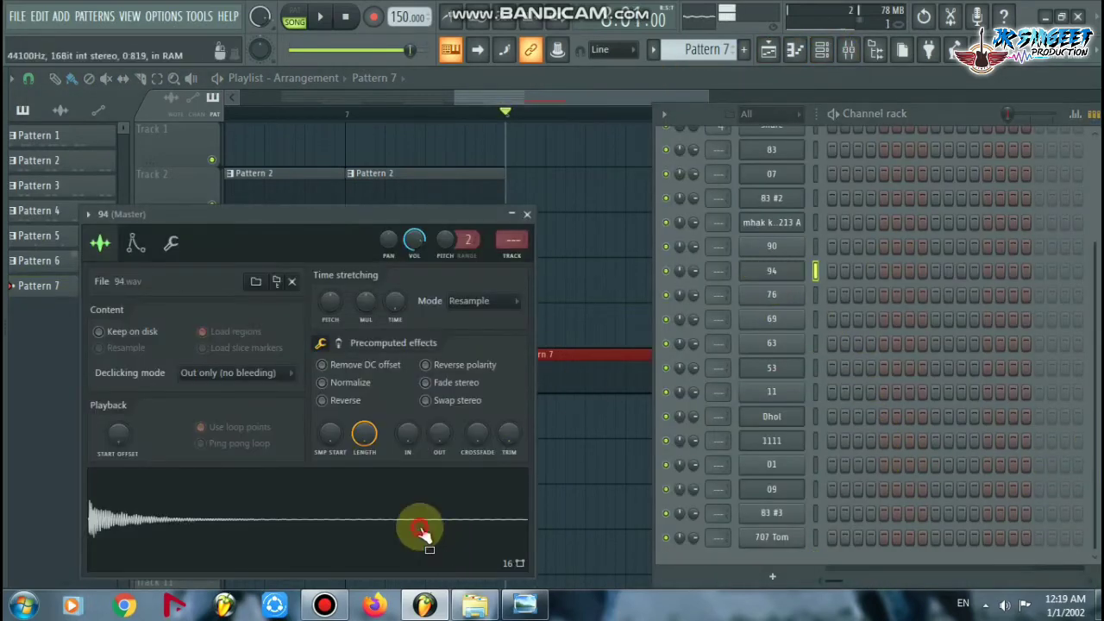
left_click(322, 382)
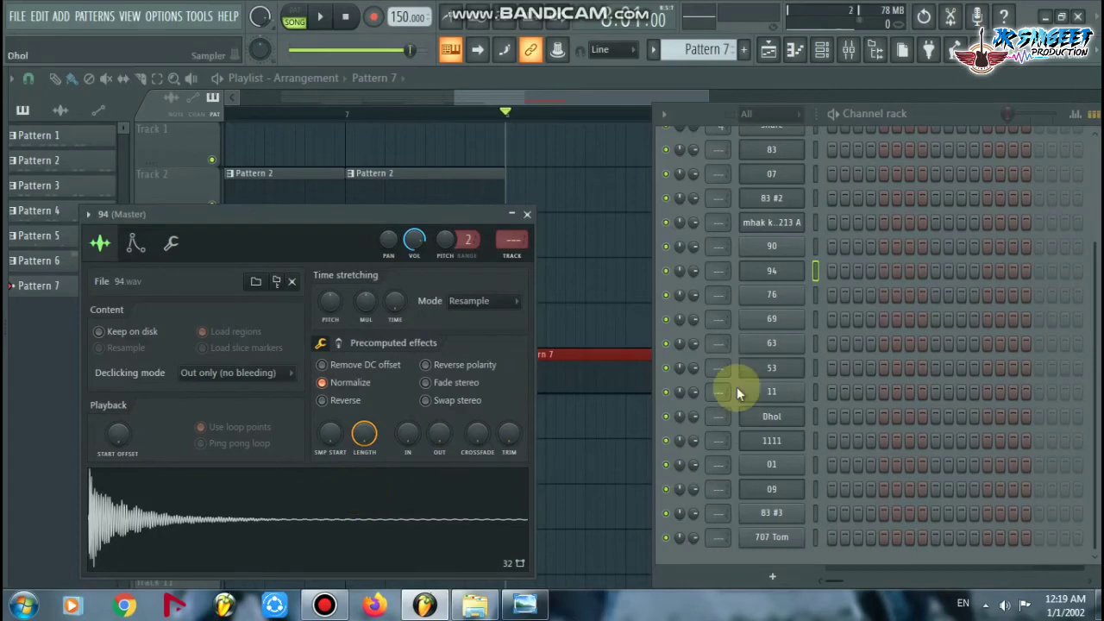
Open the piano roll of channel 94 for Pattern 7 and show the beginning of bar 1
right_click(781, 274)
left_click(827, 272)
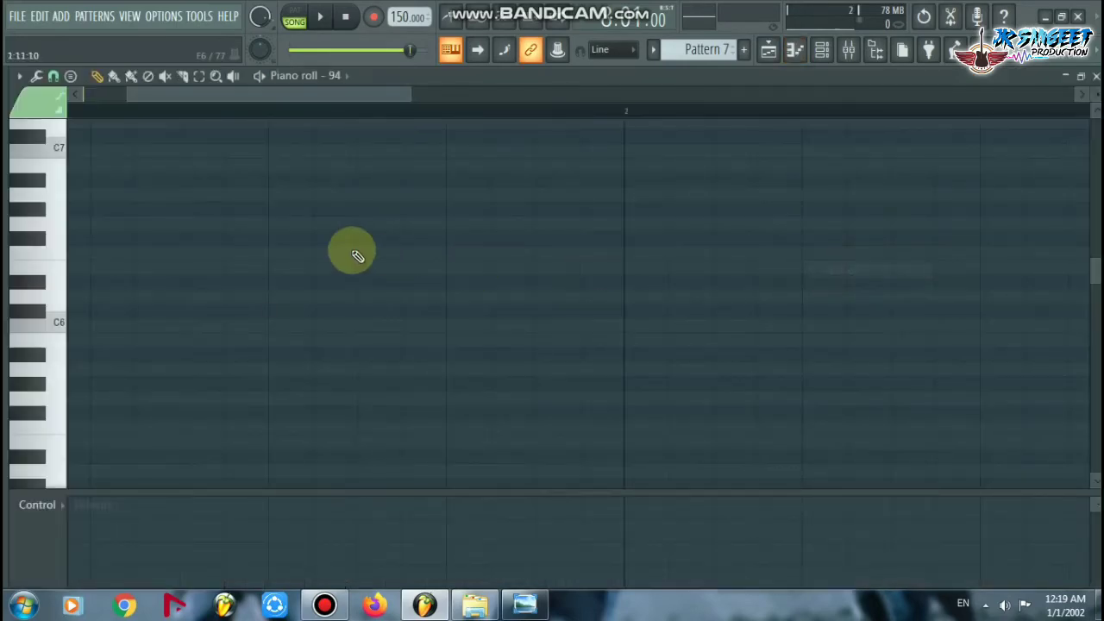
left_click(146, 99)
left_click_drag(145, 99, 13, 73)
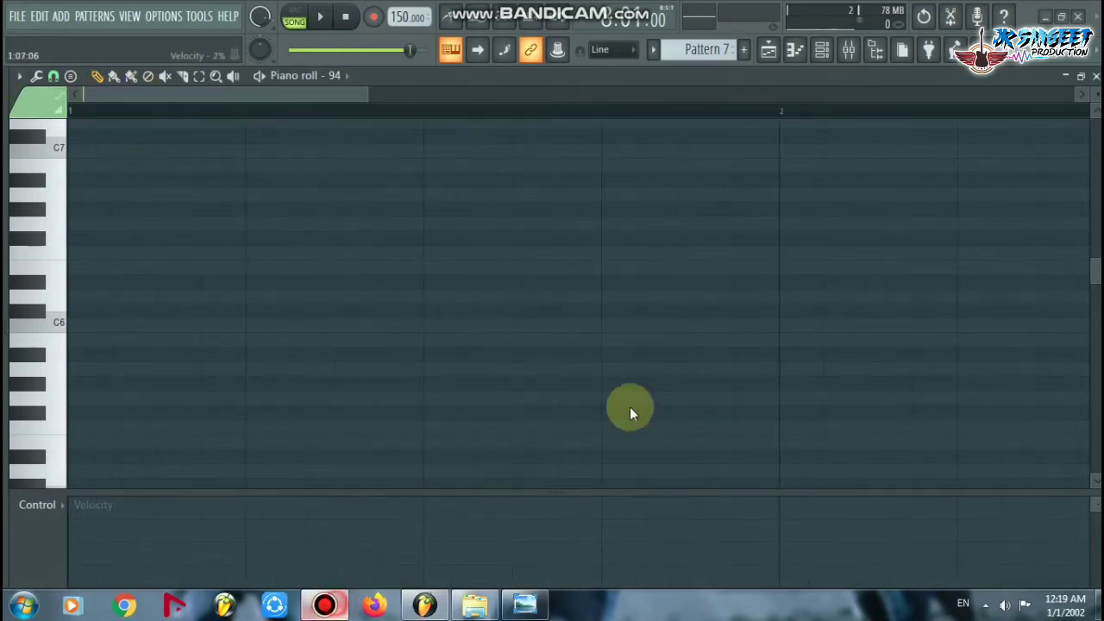
key("alt+Tab")
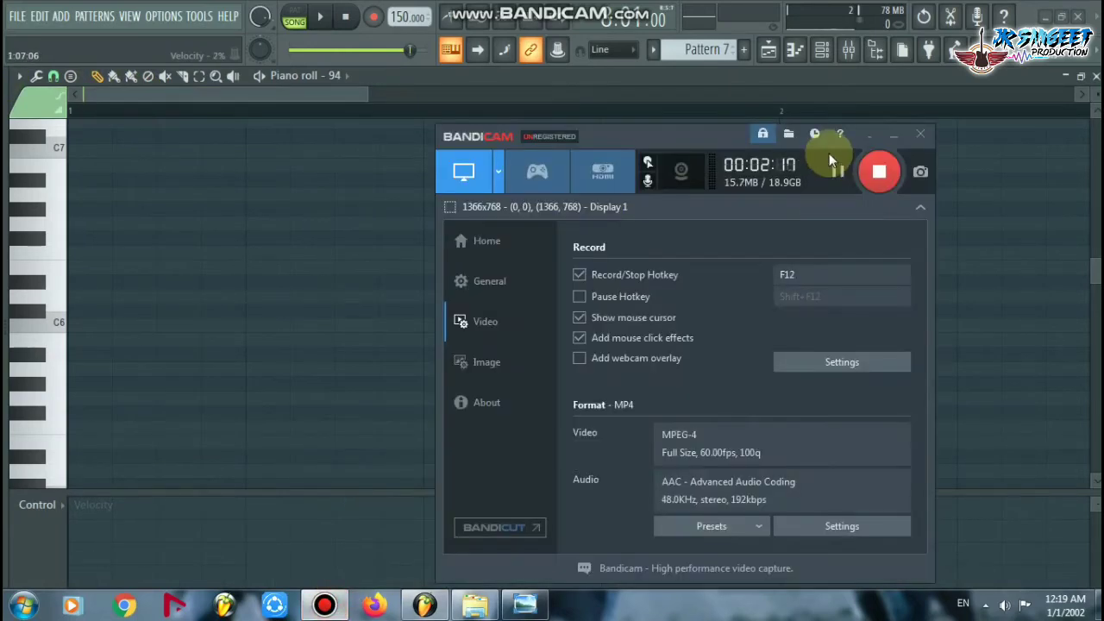
left_click(891, 140)
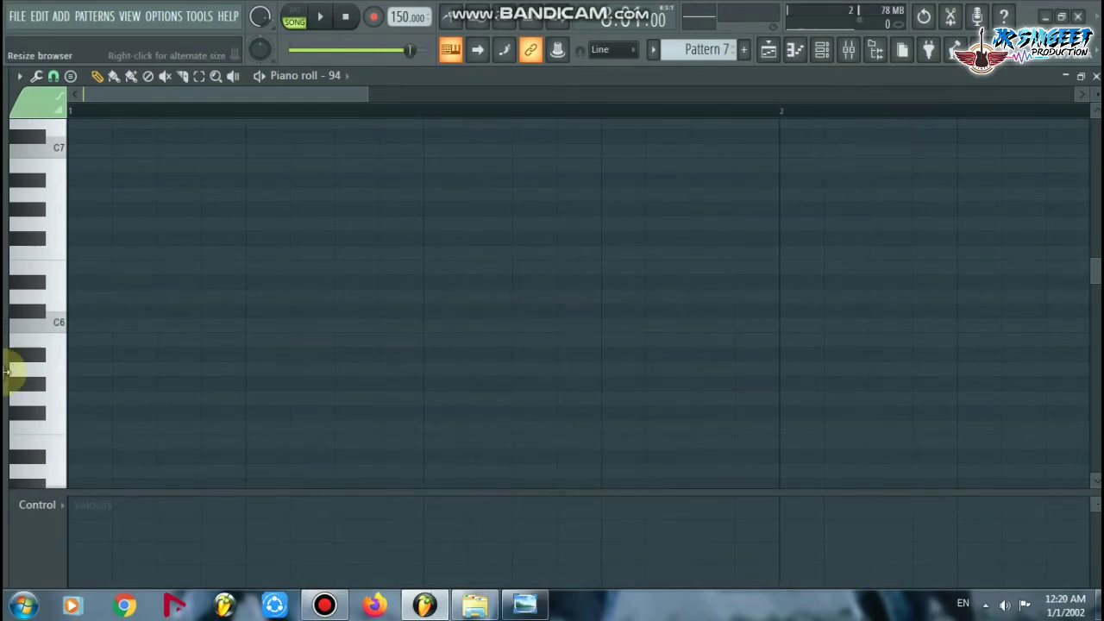
With snapping set to 1/3 step, add a C5 note at 1:14:08 and extend its end by 1/3 step
scroll(268, 332, "up", 2)
scroll(275, 333, "down", 6)
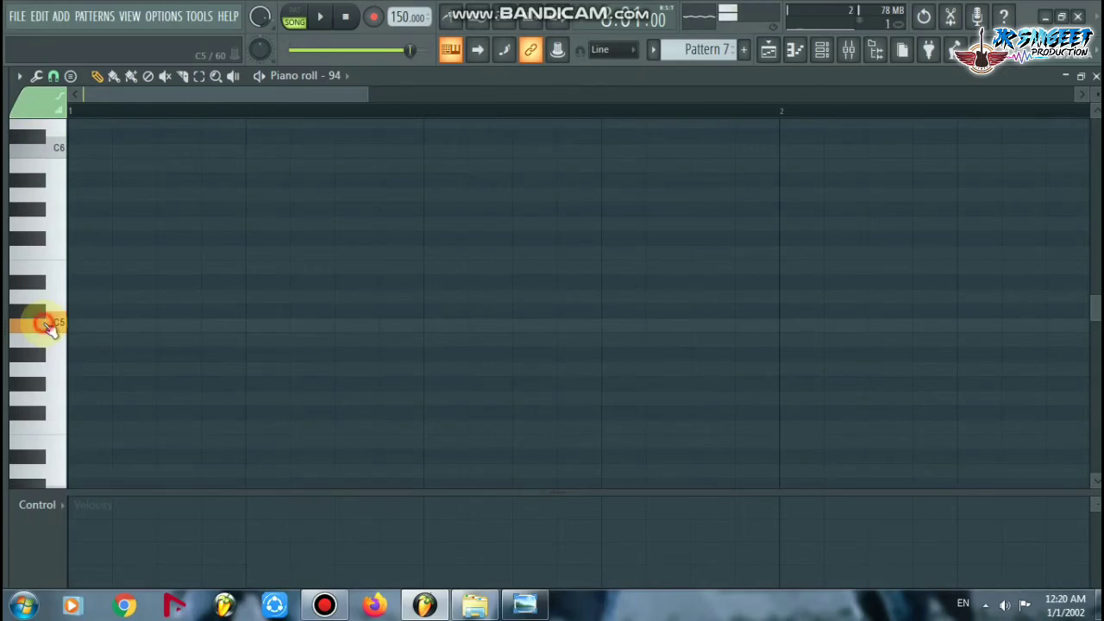
left_click(53, 76)
left_click(76, 200)
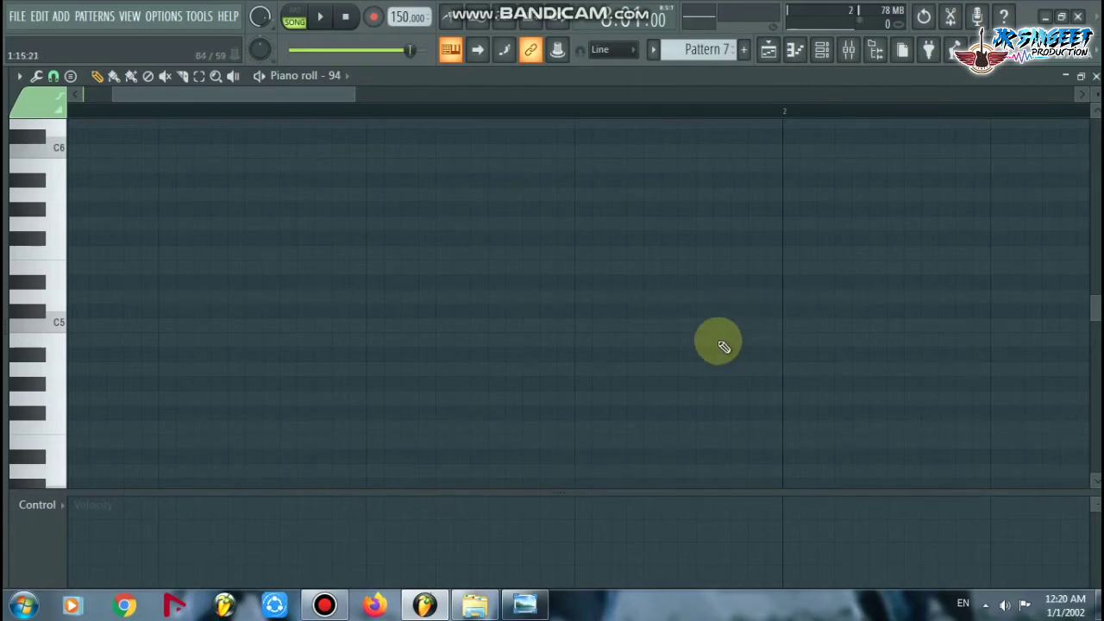
left_click(666, 324)
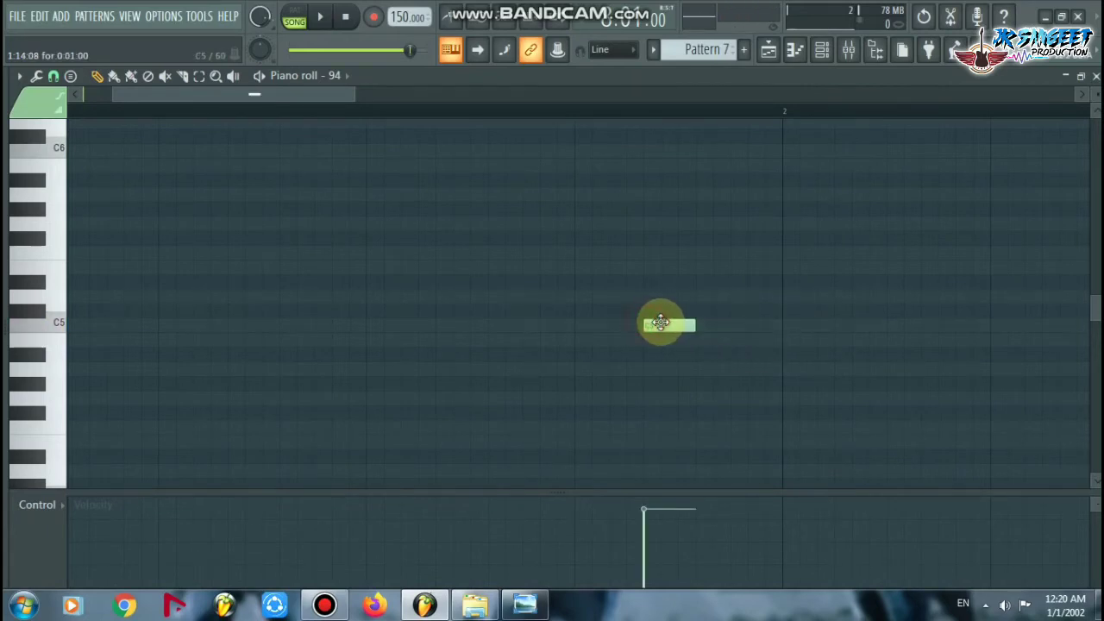
left_click_drag(673, 324, 675, 325)
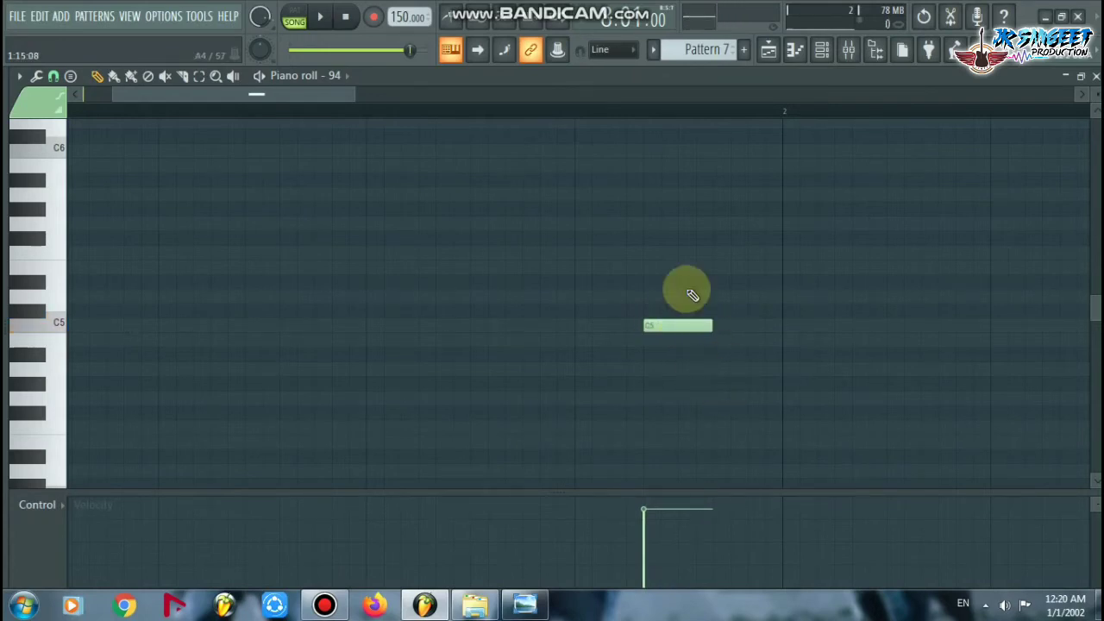
Turn snapping to none, slice a short piece off the start of the C5 note, and delete that piece
scroll(717, 119, "up", 1)
scroll(715, 112, "up", 2, "ctrl")
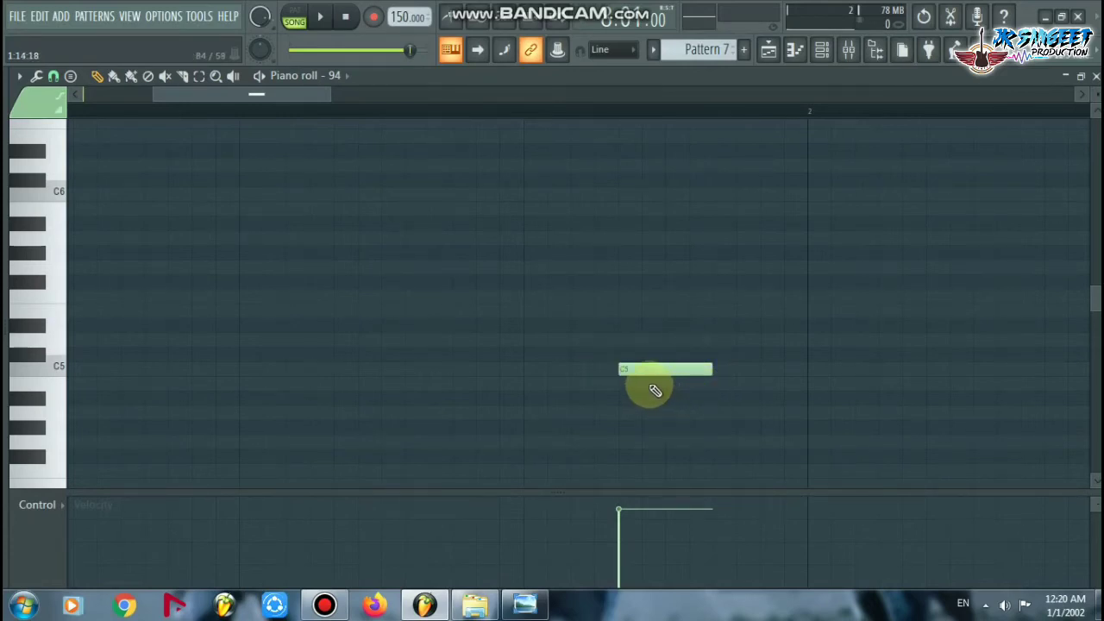
left_click(53, 76)
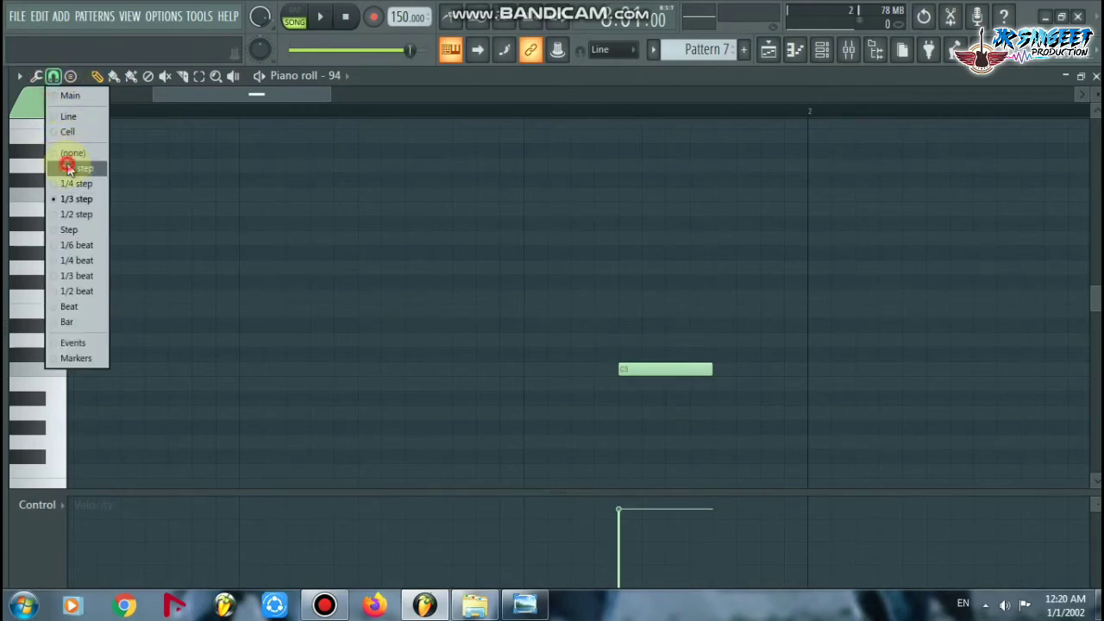
left_click(69, 168)
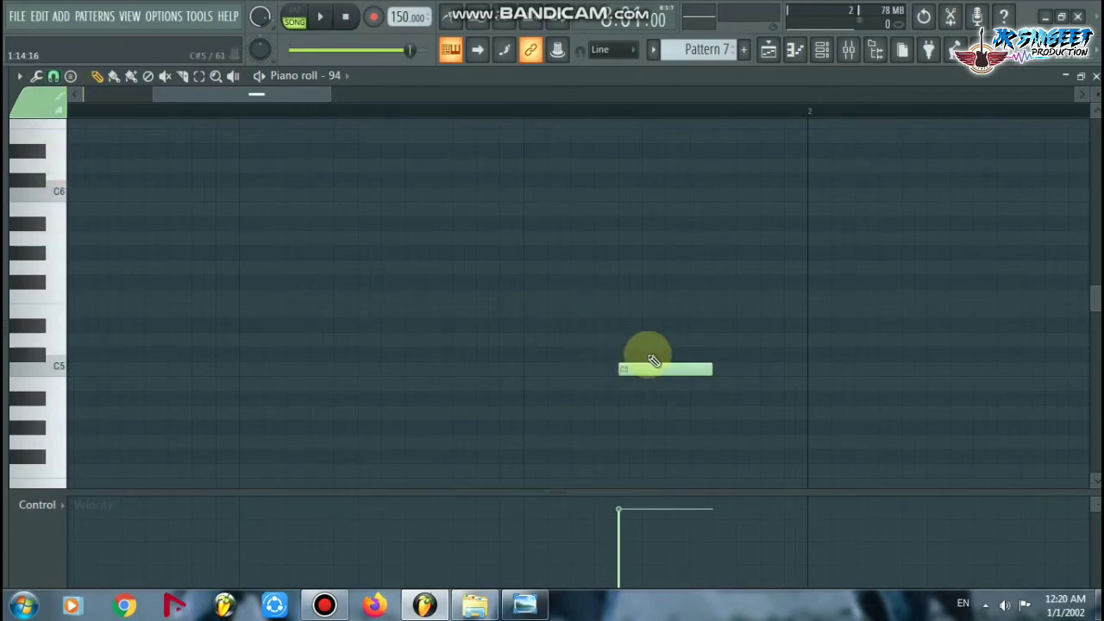
left_click(52, 75)
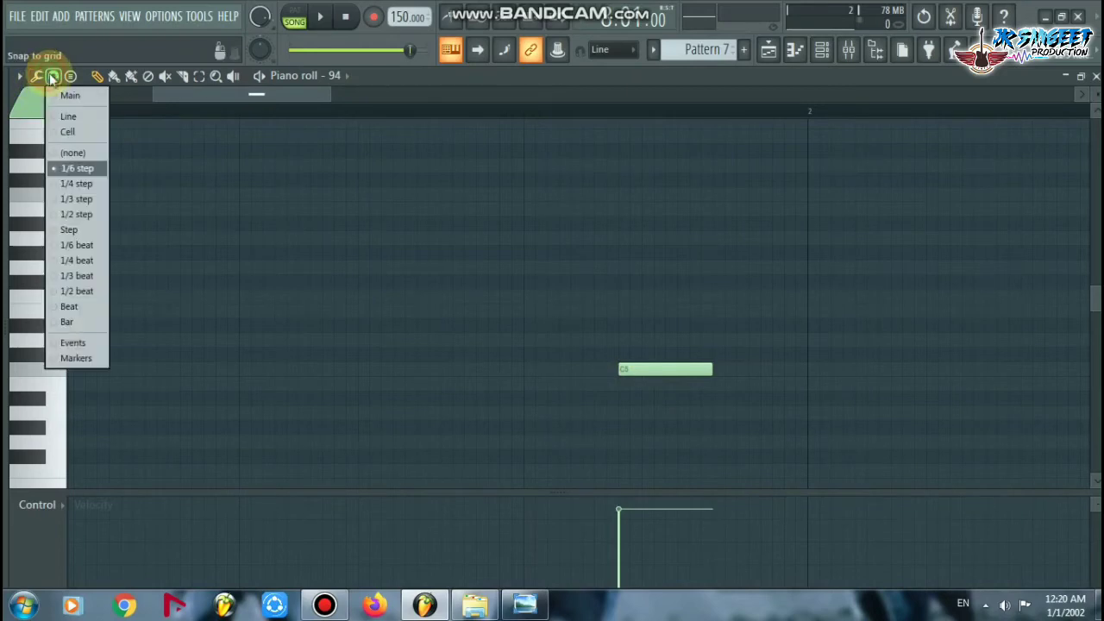
left_click(74, 150)
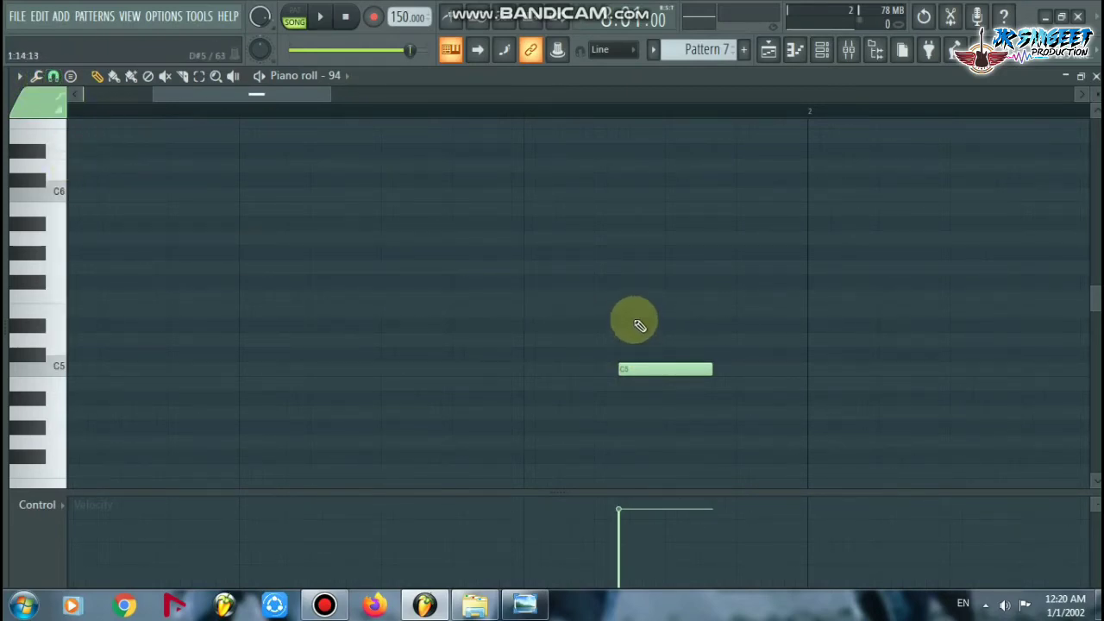
left_click_drag(623, 281, 636, 373)
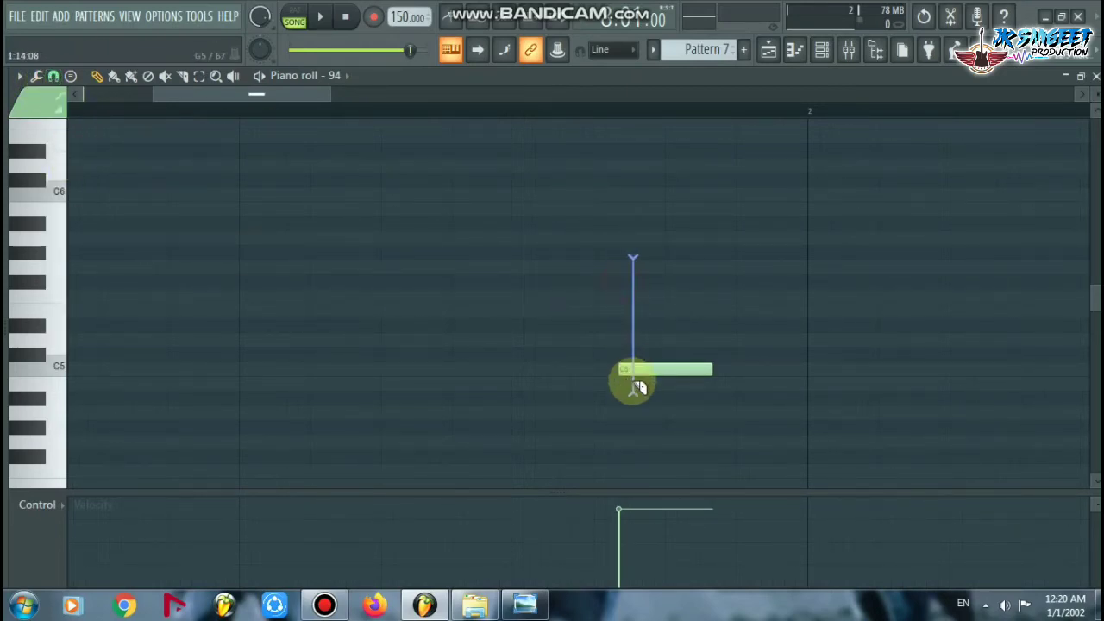
right_click(621, 369)
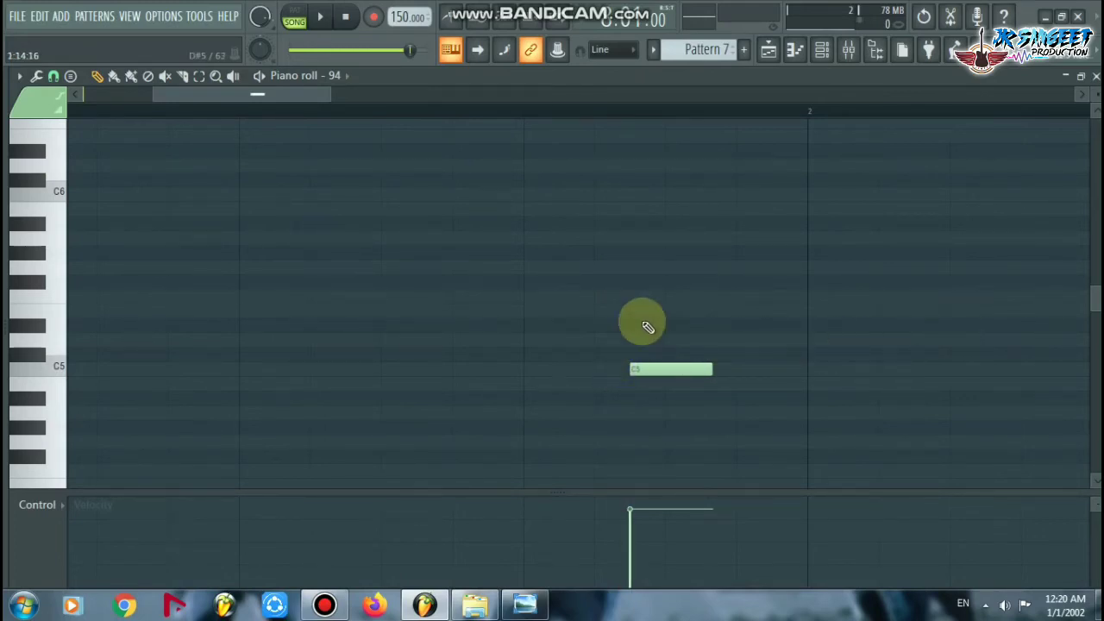
Set snapping to 1/3 step and add a second C5 note at 1:13:00, before the existing one
left_click(53, 76)
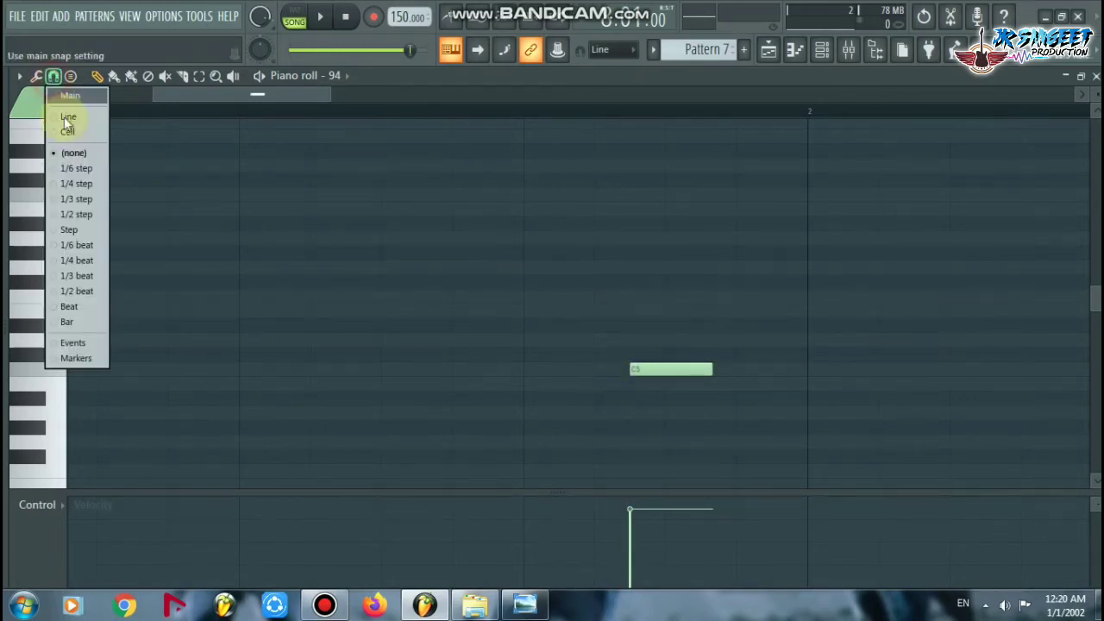
left_click(82, 200)
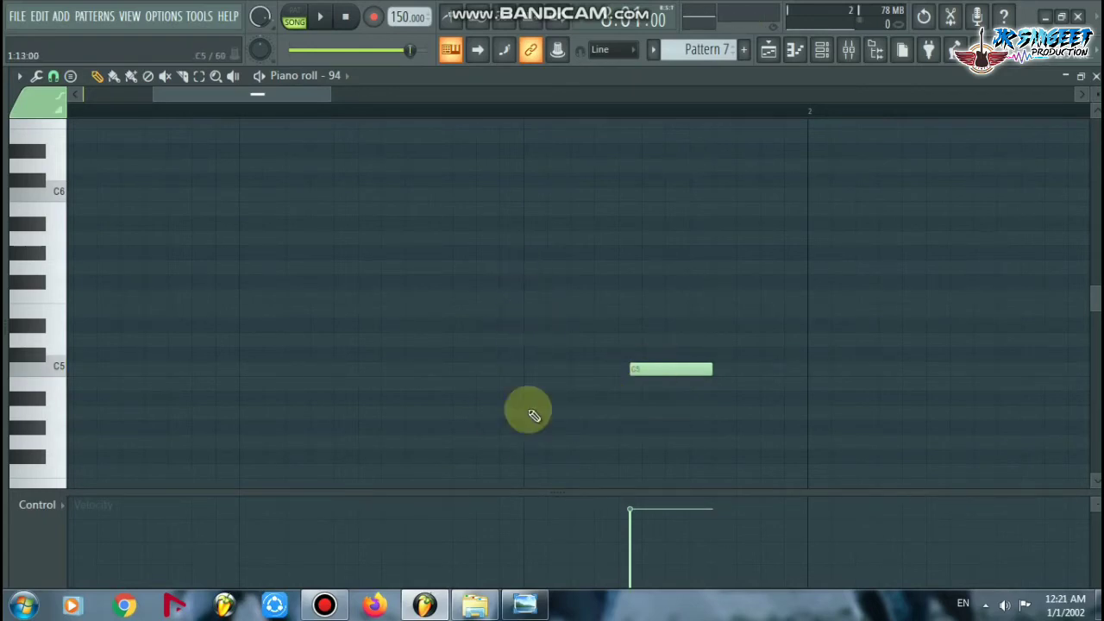
left_click(528, 371)
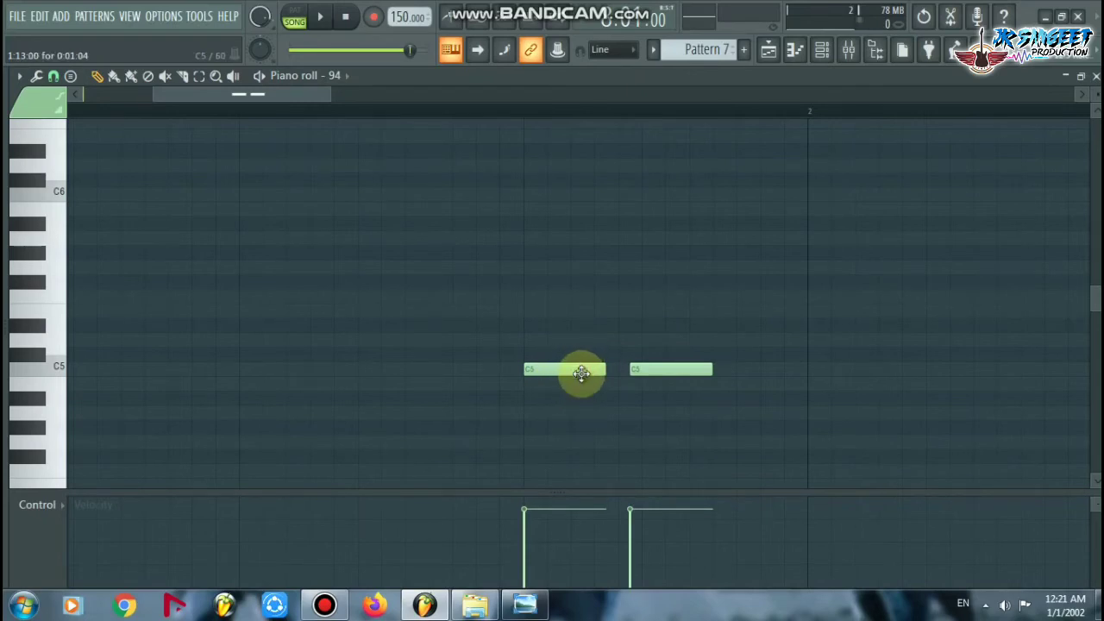
Set snapping to 1/6 step and shorten the C5 note at 1:13:00 from its end to about 5/6 step
left_click(57, 77)
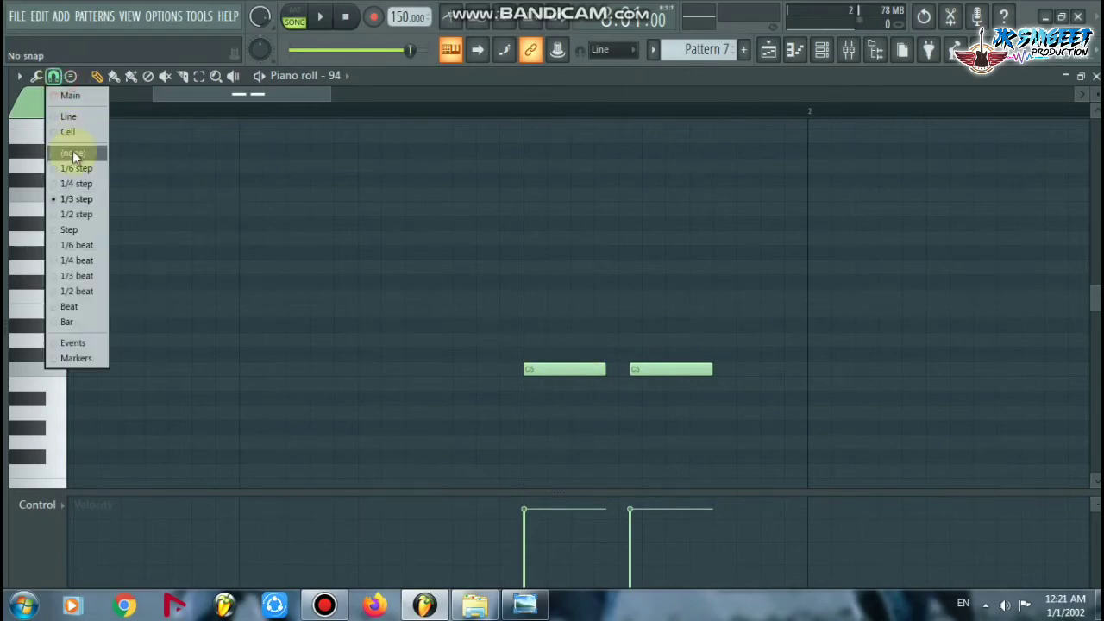
left_click(73, 153)
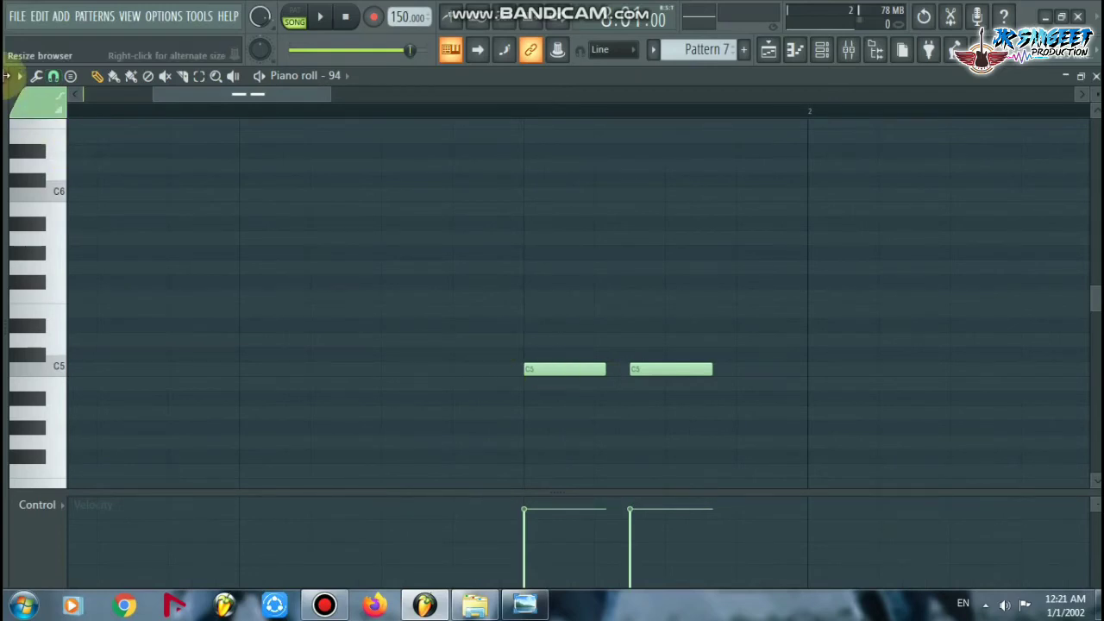
left_click(52, 76)
left_click(73, 167)
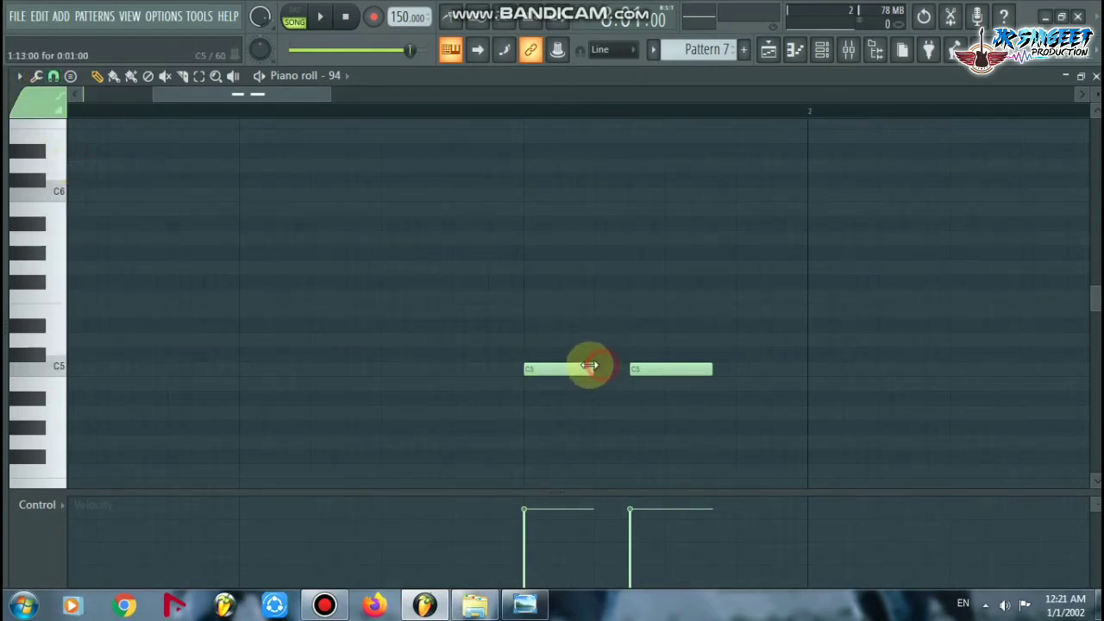
left_click_drag(585, 364, 574, 364)
Return snapping to 1/3 step and add another C5 note about 1 1/3 steps before the one at 1:13:00
left_click(50, 77)
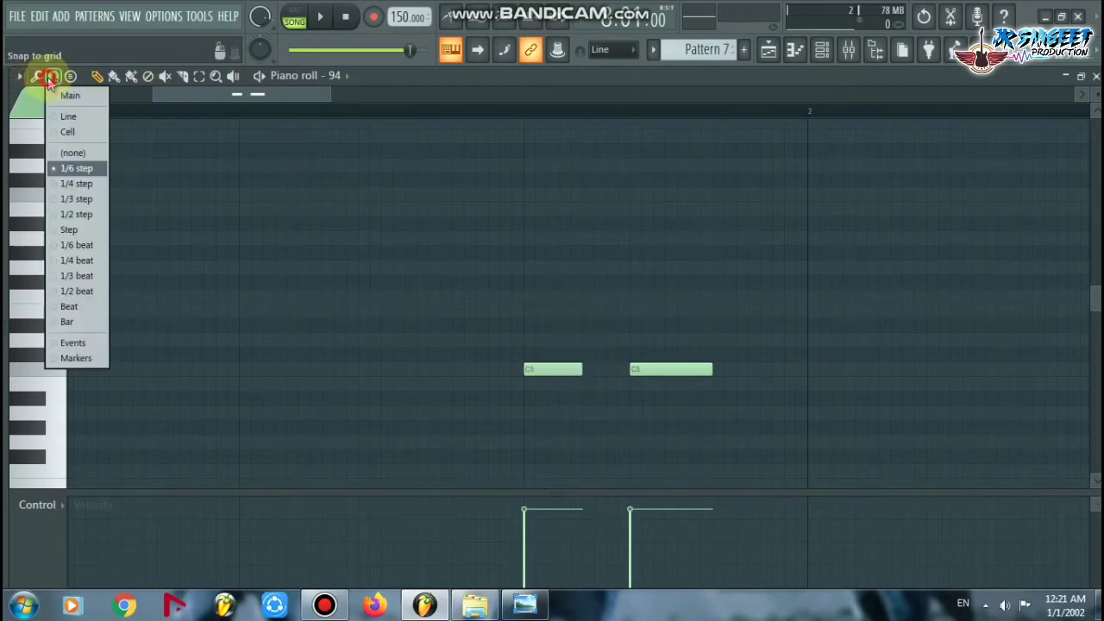
left_click(85, 202)
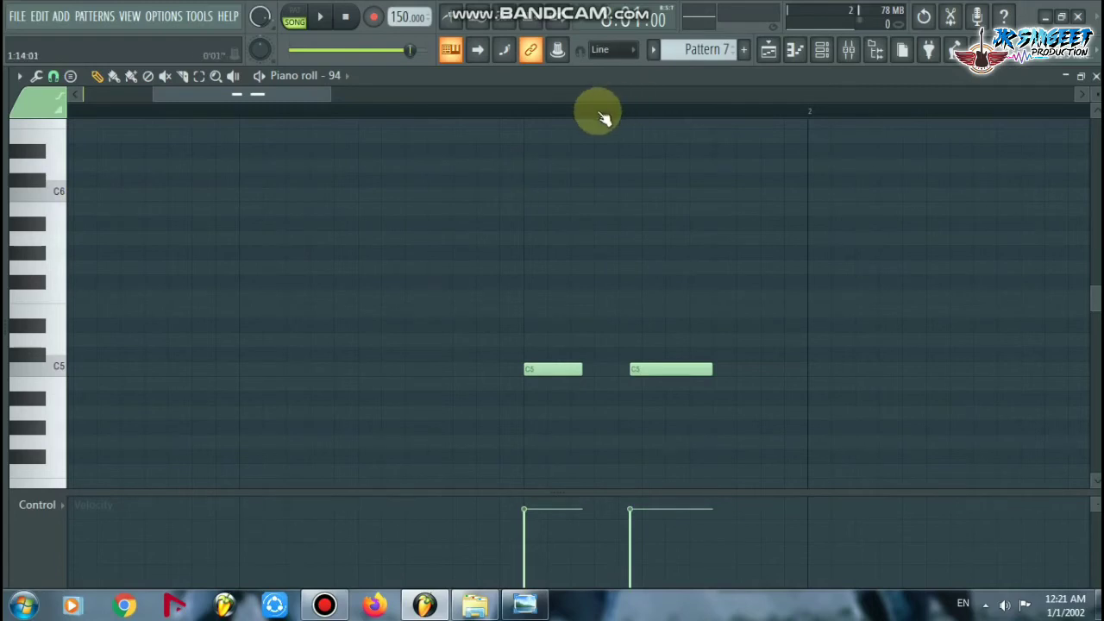
scroll(602, 118, "up", 2)
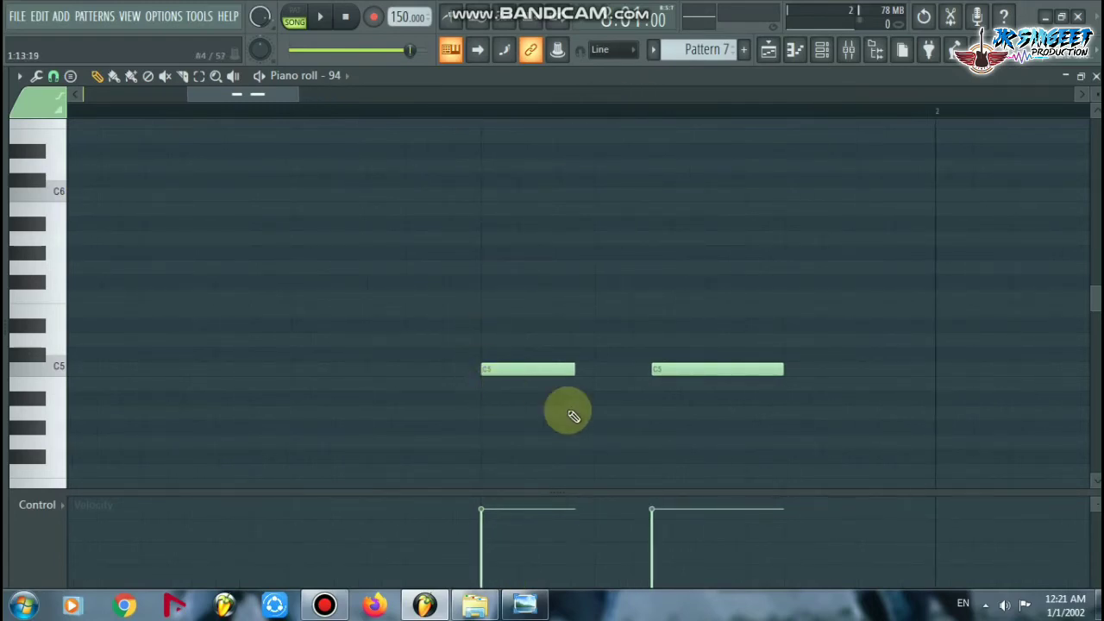
scroll(635, 112, "down", 1)
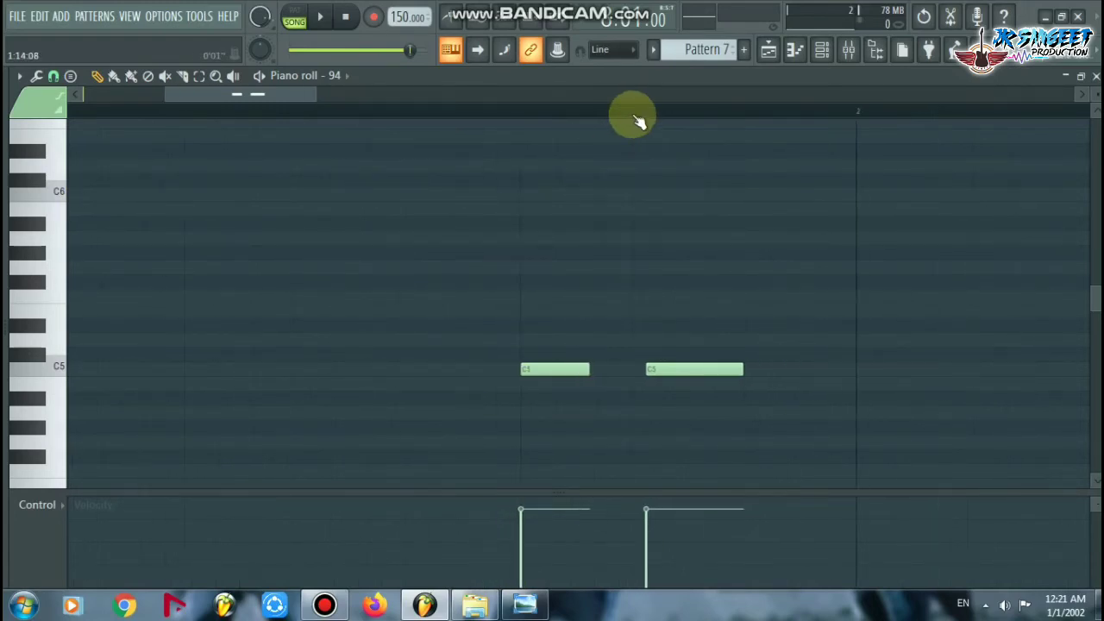
scroll(636, 119, "down", 1)
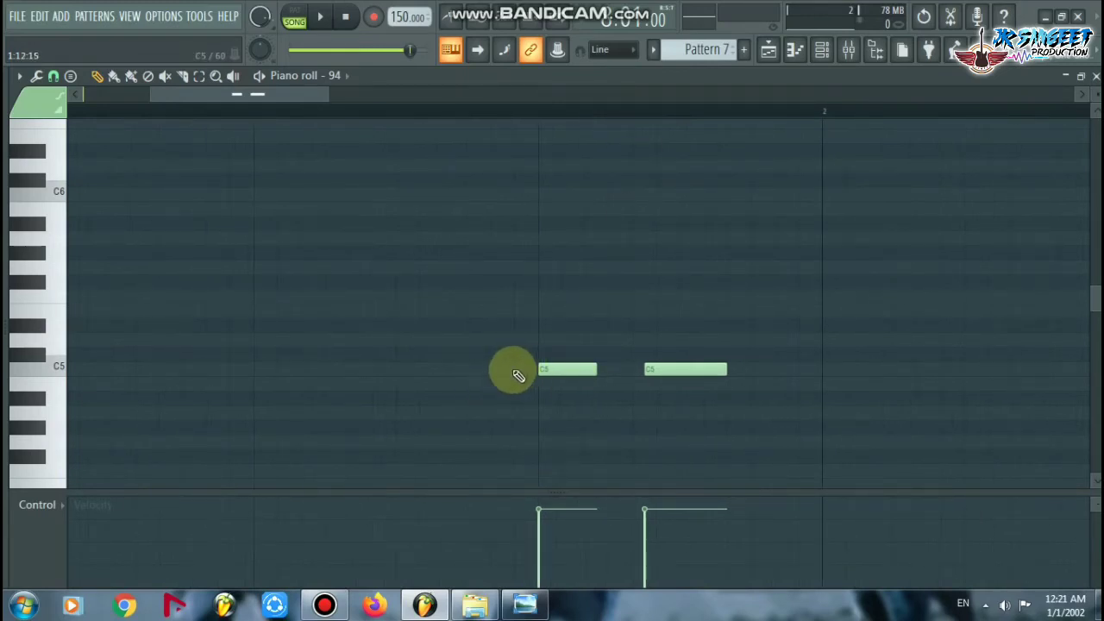
left_click(444, 370)
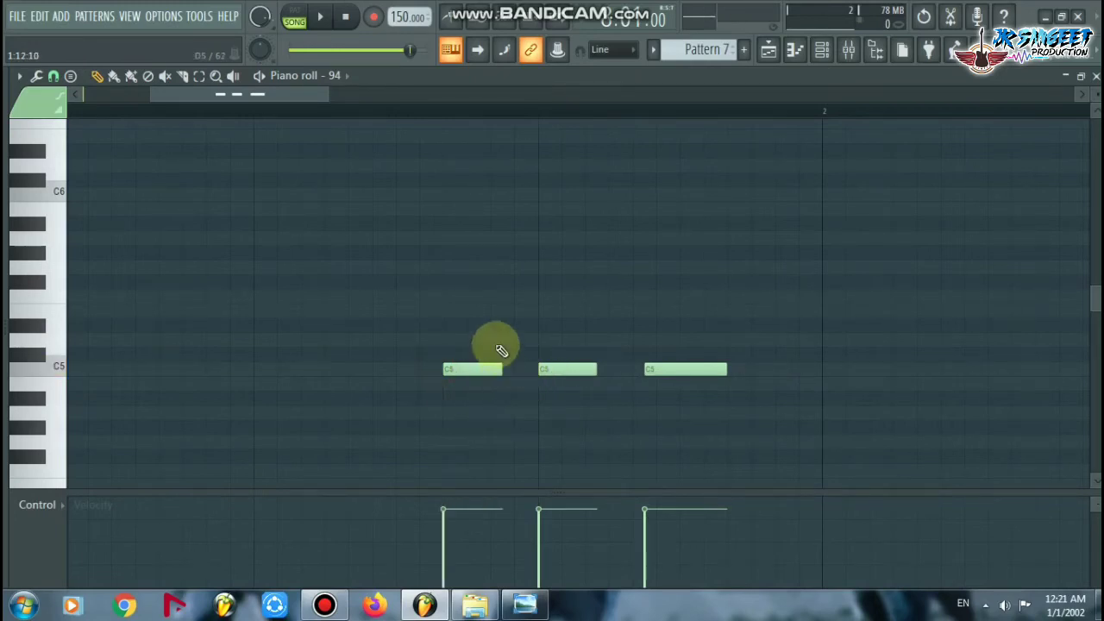
Shorten the earliest C5 note from its end to 2/3 step and slice it into two equal halves
left_click_drag(501, 370, 490, 370)
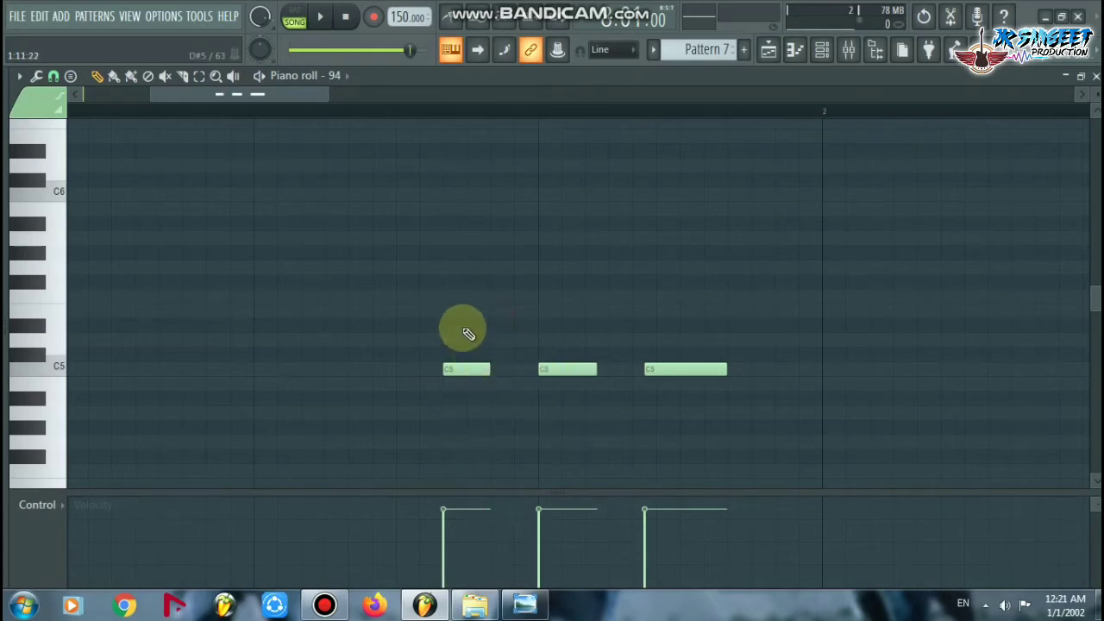
left_click_drag(466, 332, 363, 469)
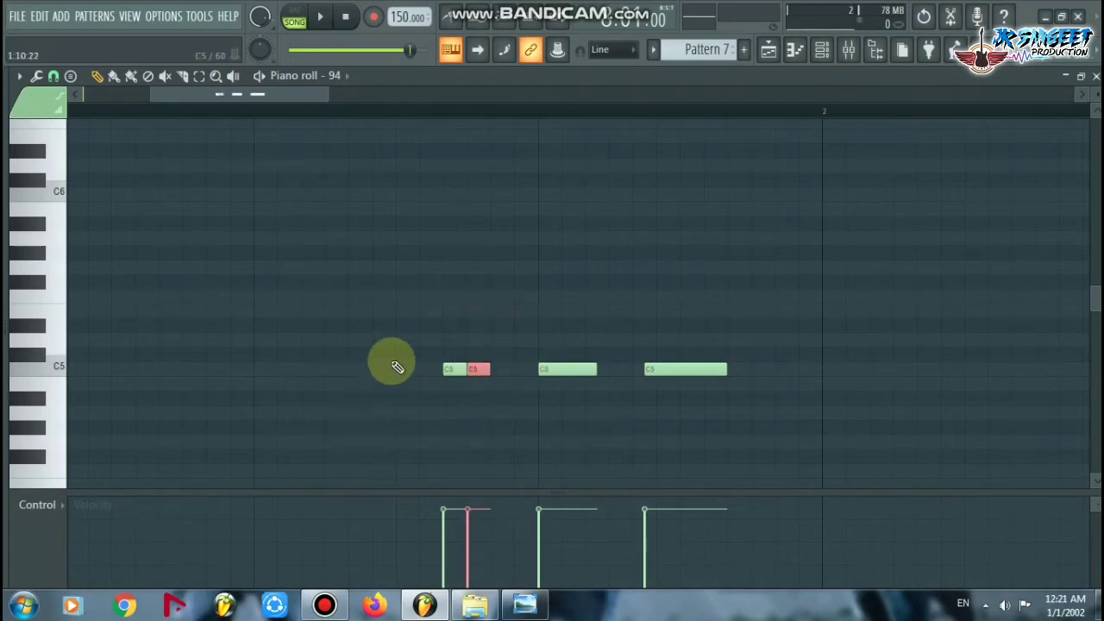
Duplicate the pair of short C5 notes one step earlier and play the rhythm back
mouse_move(393, 358)
left_mouse_down()
mouse_move(493, 402)
mouse_move(435, 367)
mouse_move(394, 369)
left_mouse_up()
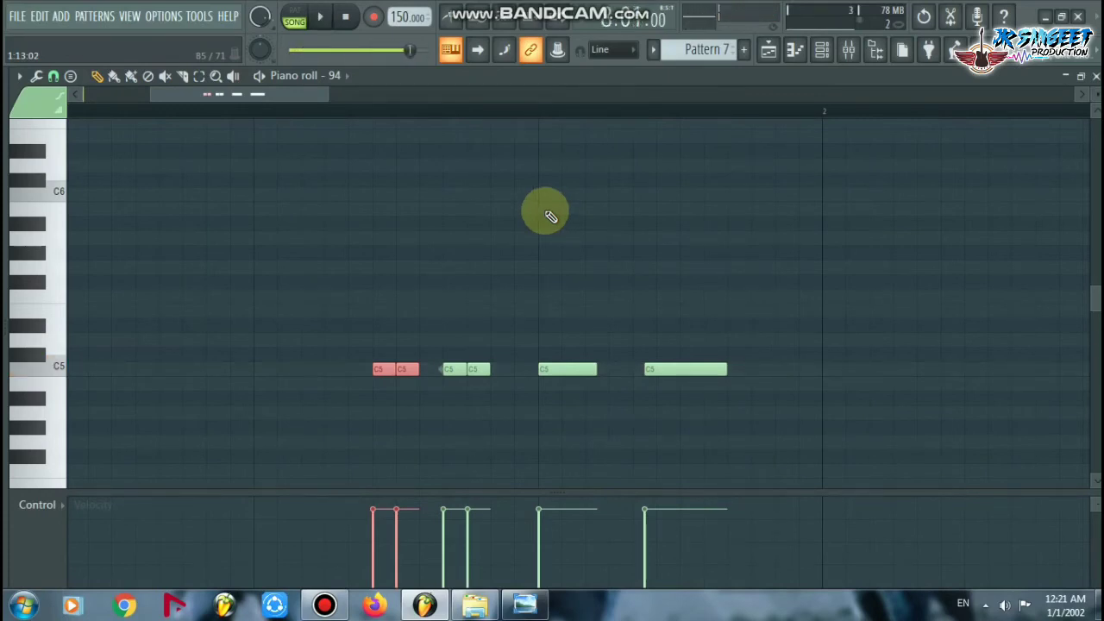
scroll(357, 115, "up", 3)
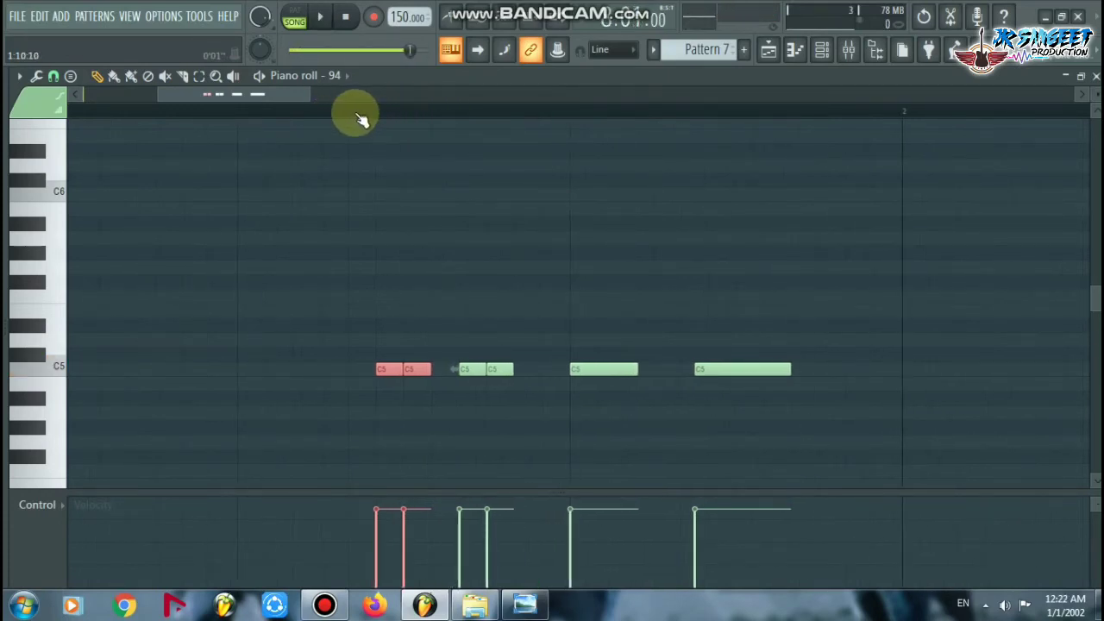
key("space")
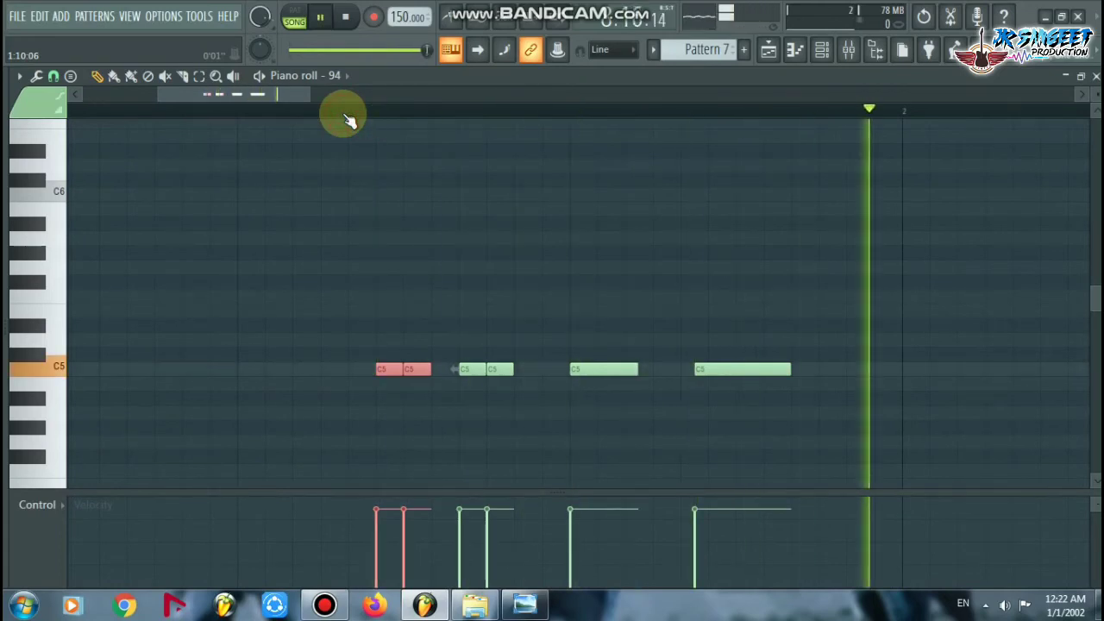
key("space")
Raise the velocity of all six C5 notes to maximum and return to the playlist after a playback check
left_click_drag(381, 545, 387, 484)
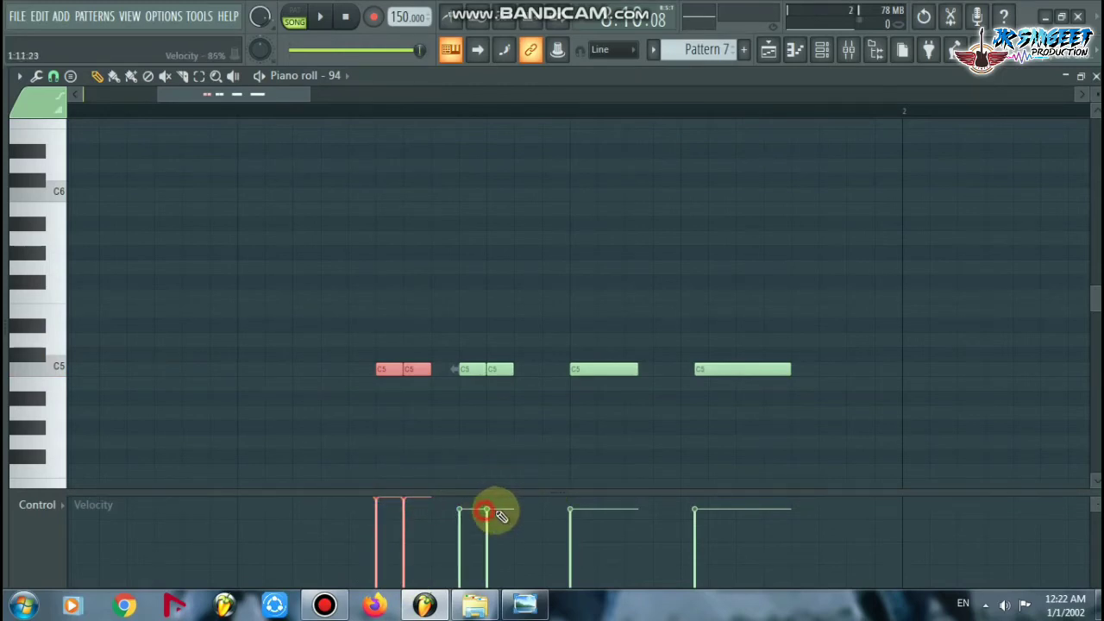
left_click(500, 444)
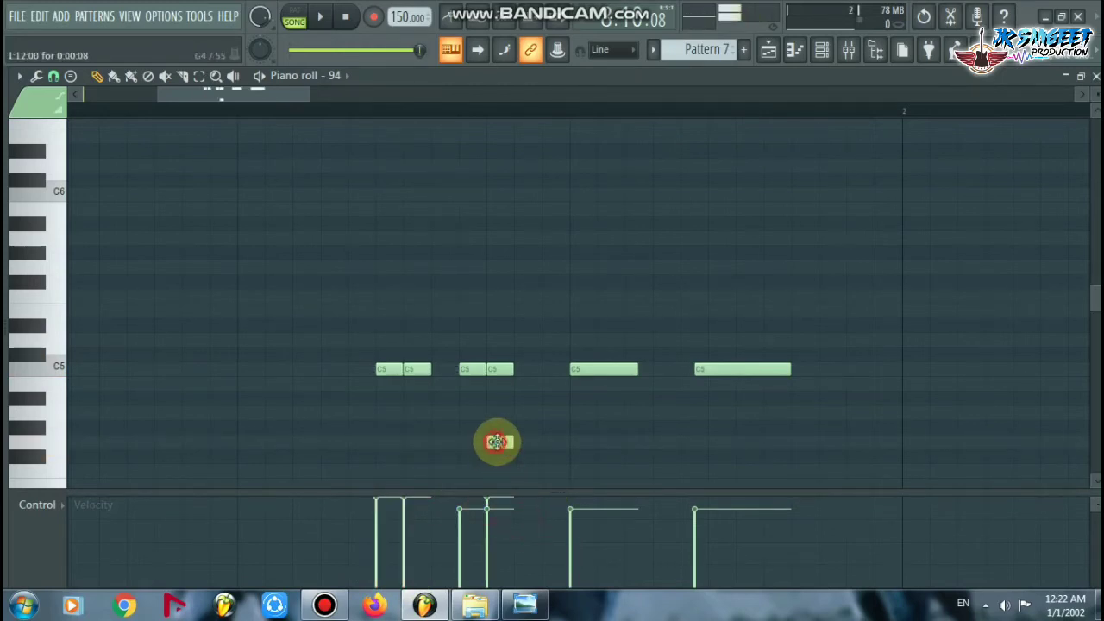
left_click(489, 504)
left_click(460, 499)
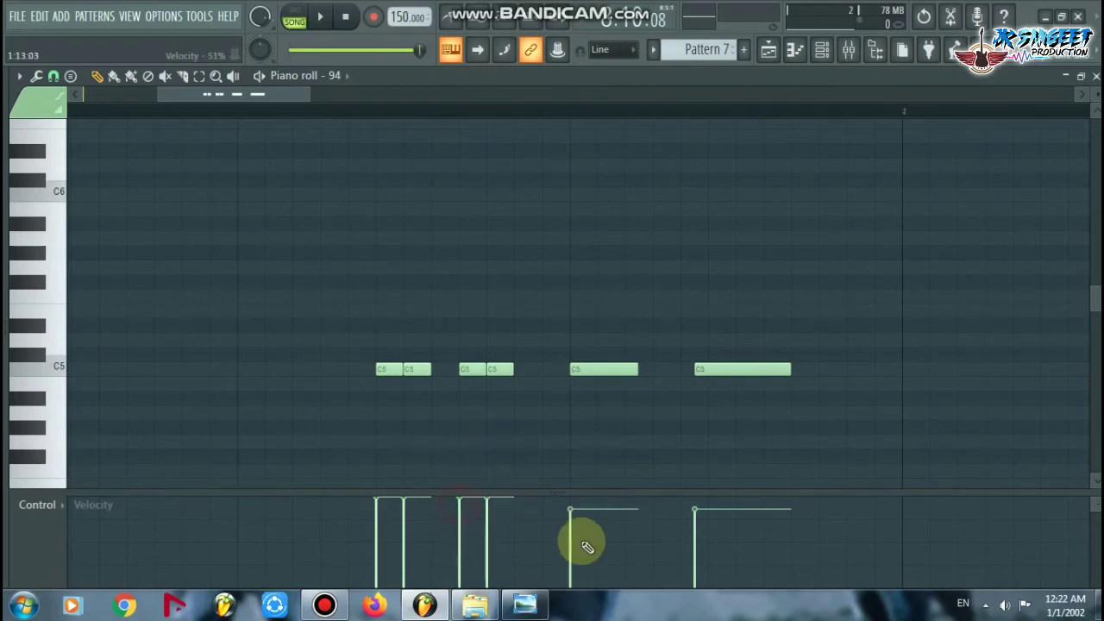
left_click(570, 498)
left_click(696, 501)
key("space")
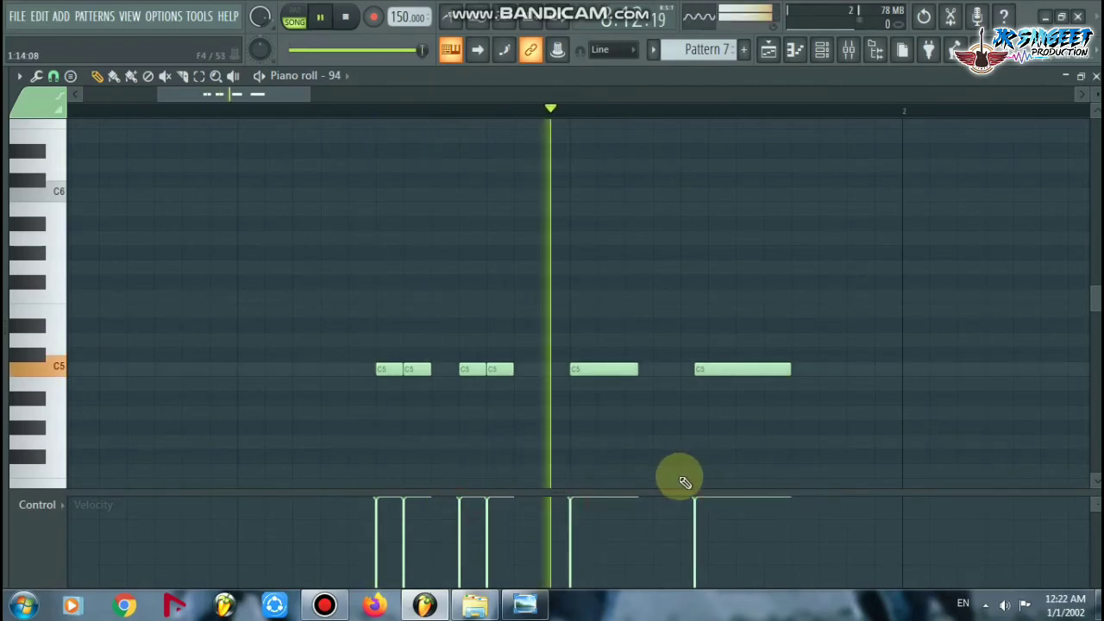
left_click(768, 50)
key("space")
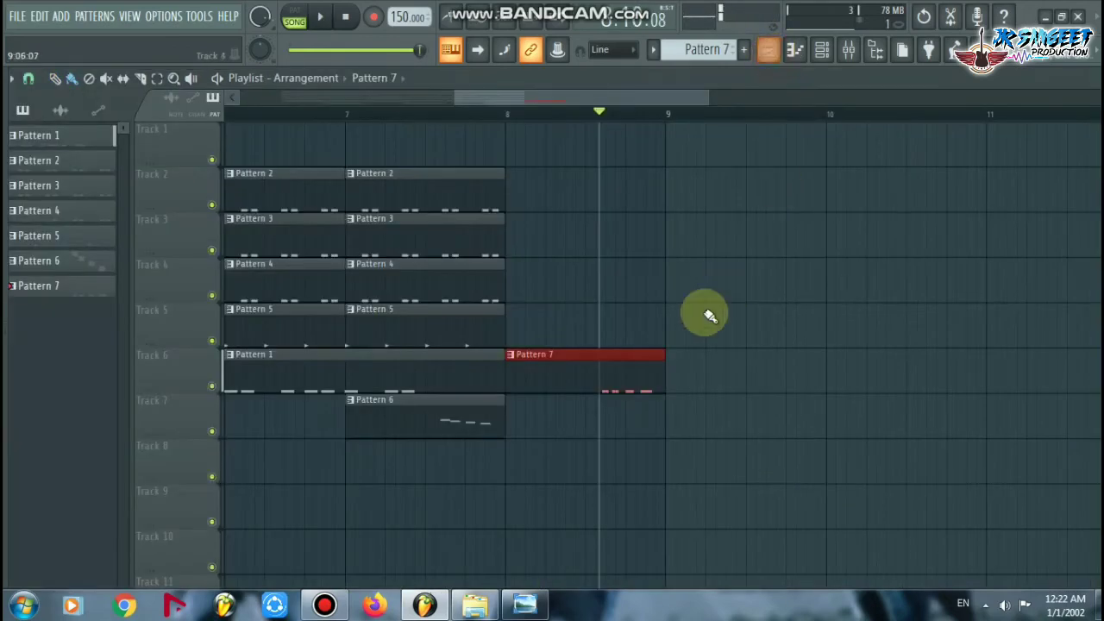
scroll(681, 332, "down", 1)
left_click(549, 402)
left_click_drag(552, 407, 560, 353)
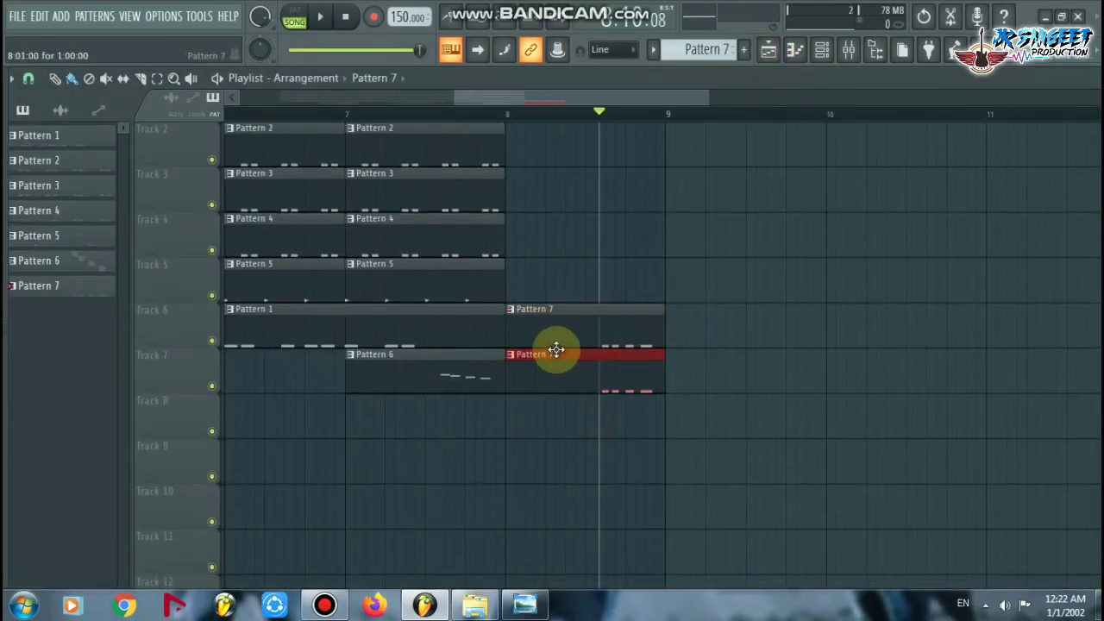
scroll(831, 332, "up", 1)
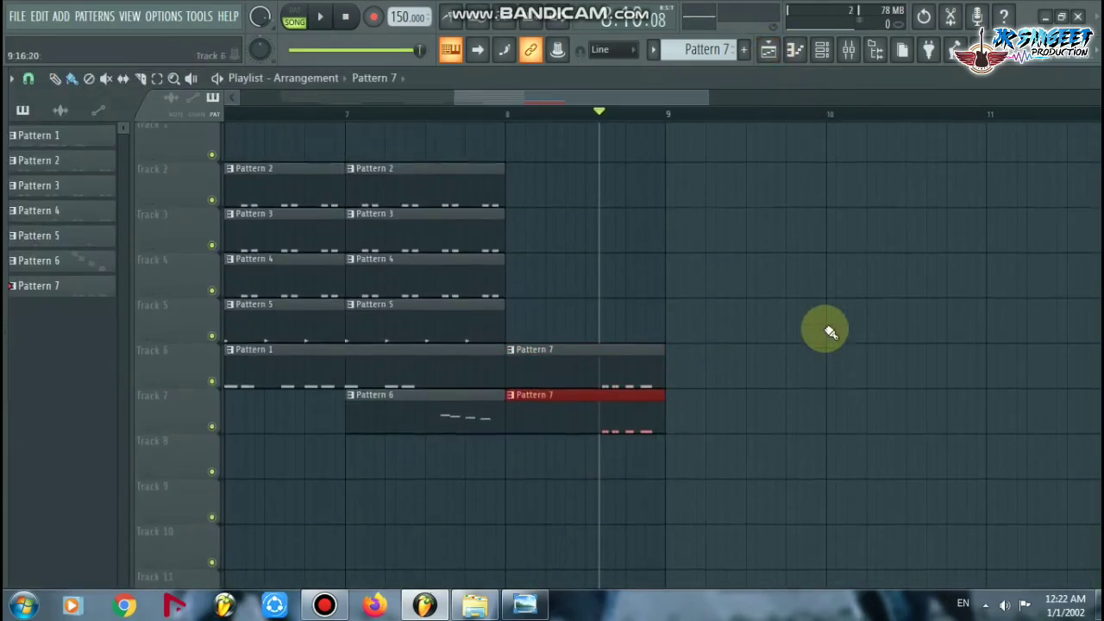
right_click(634, 420)
Duplicate the clips of bars 6 and 7 on tracks 2 to 7 to bars 9 and 10 and play the section
scroll(518, 119, "down", 2)
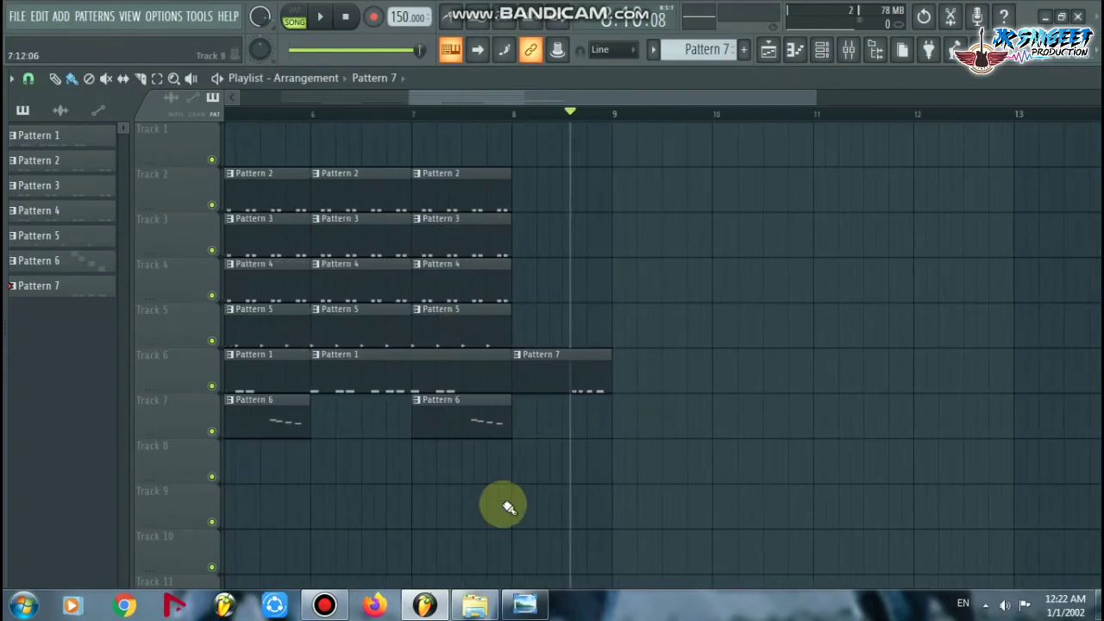
left_click_drag(497, 463, 633, 234)
left_click(300, 110)
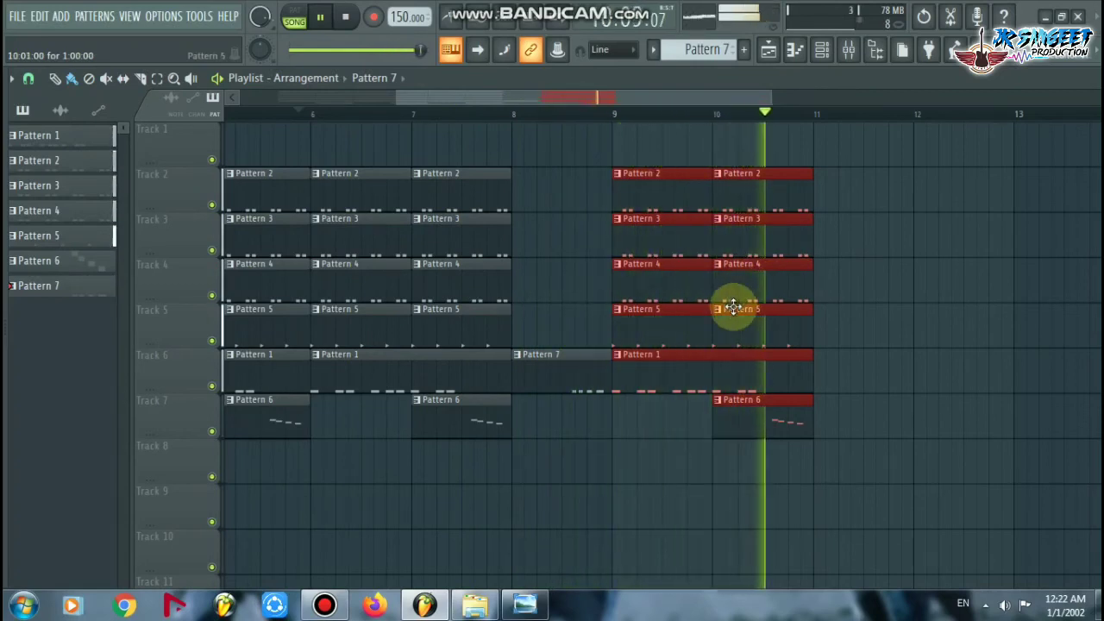
key("space")
Create Pattern 8 and place its clip on Track 7 at bar 8, directly under Pattern 7
scroll(578, 118, "up", 3)
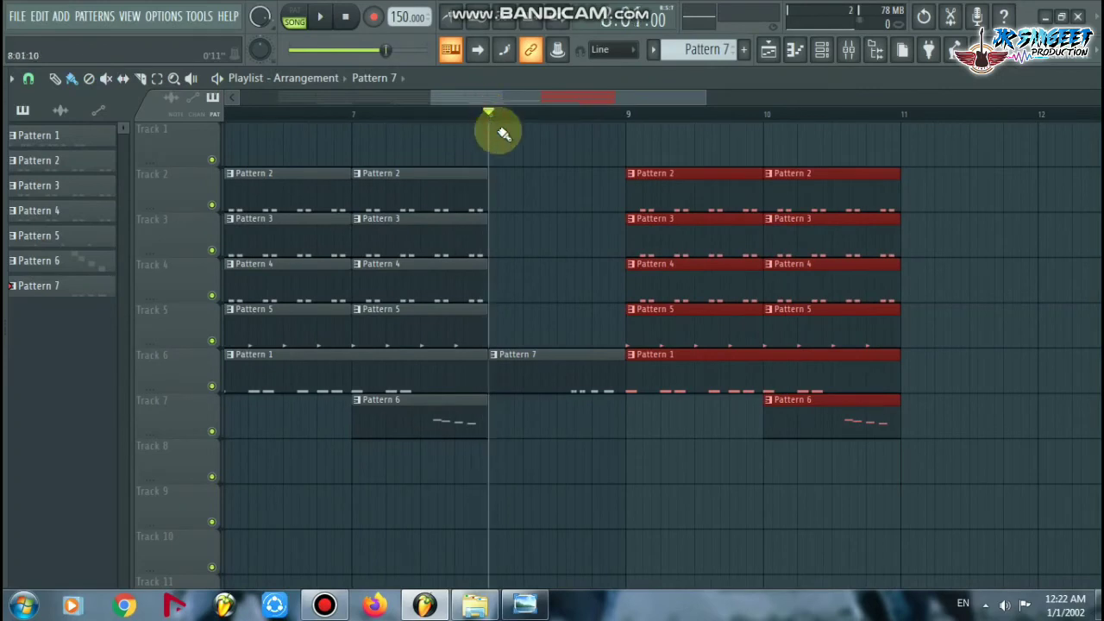
left_click(744, 50)
left_click_drag(496, 444, 505, 406)
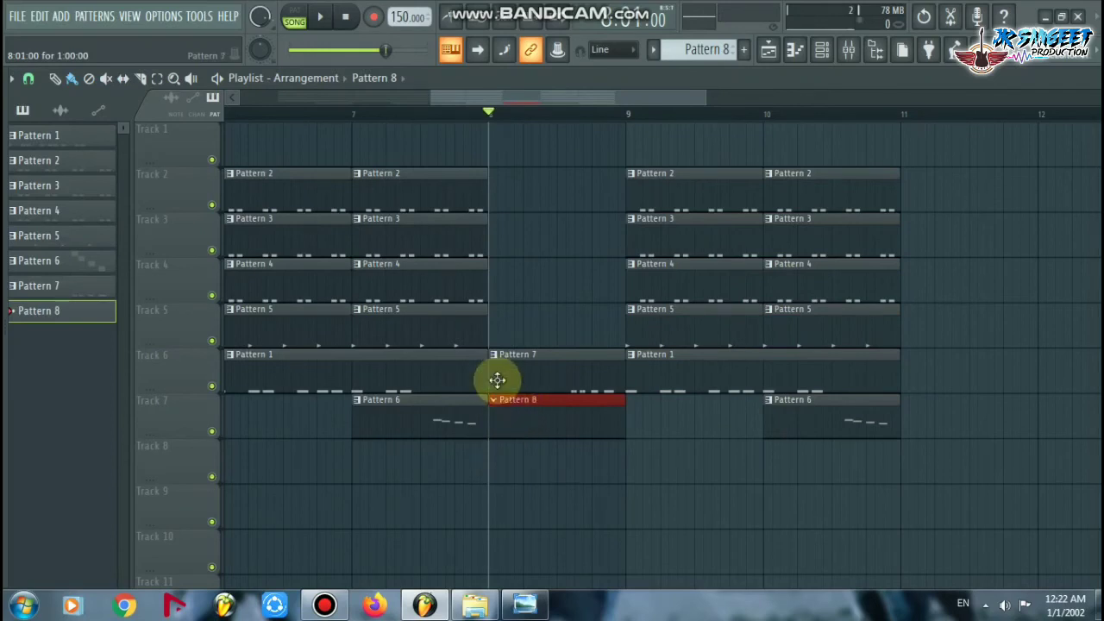
left_click(427, 246)
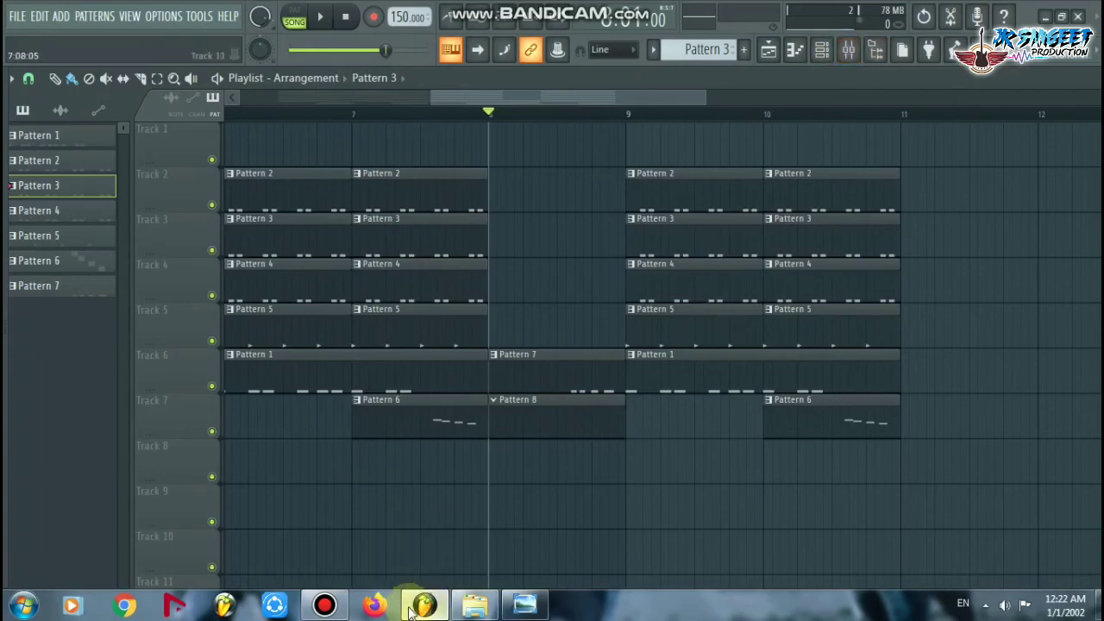
left_click(325, 604)
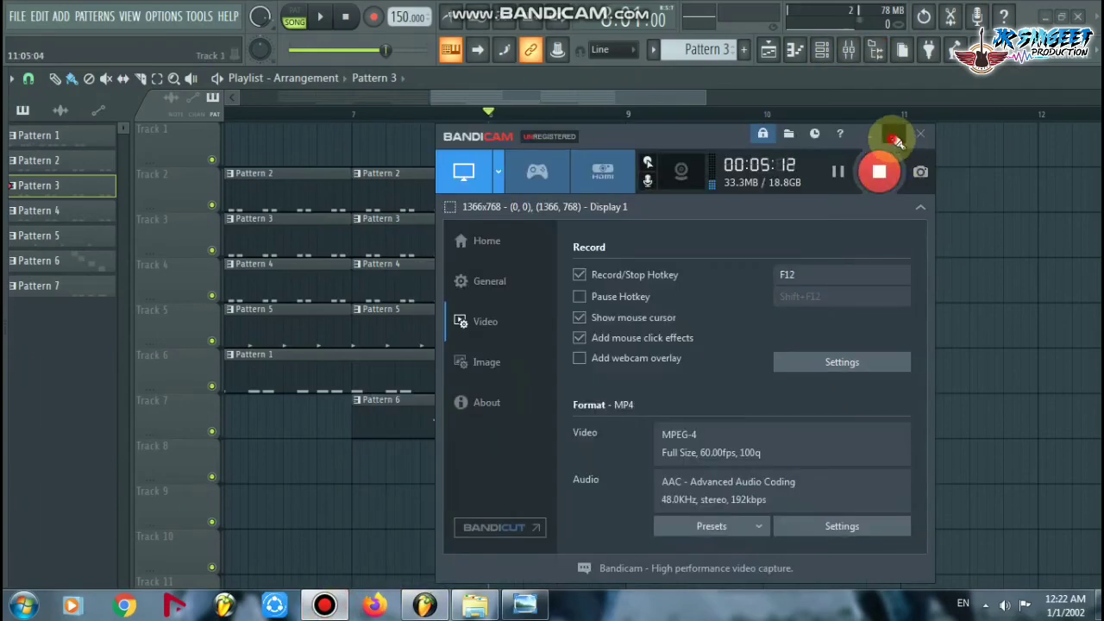
left_click(893, 138)
Copy the Dhol channel's notes from Pattern 2 and paste them into channel 94 of Pattern 8
left_click(698, 183)
left_click(821, 50)
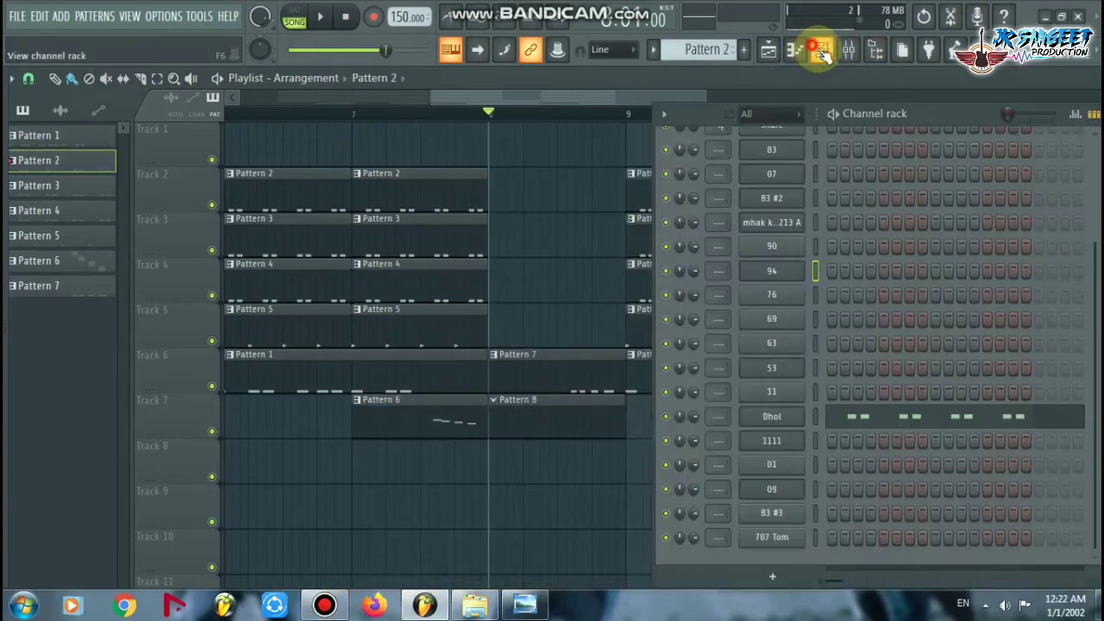
right_click(777, 416)
left_click(984, 404)
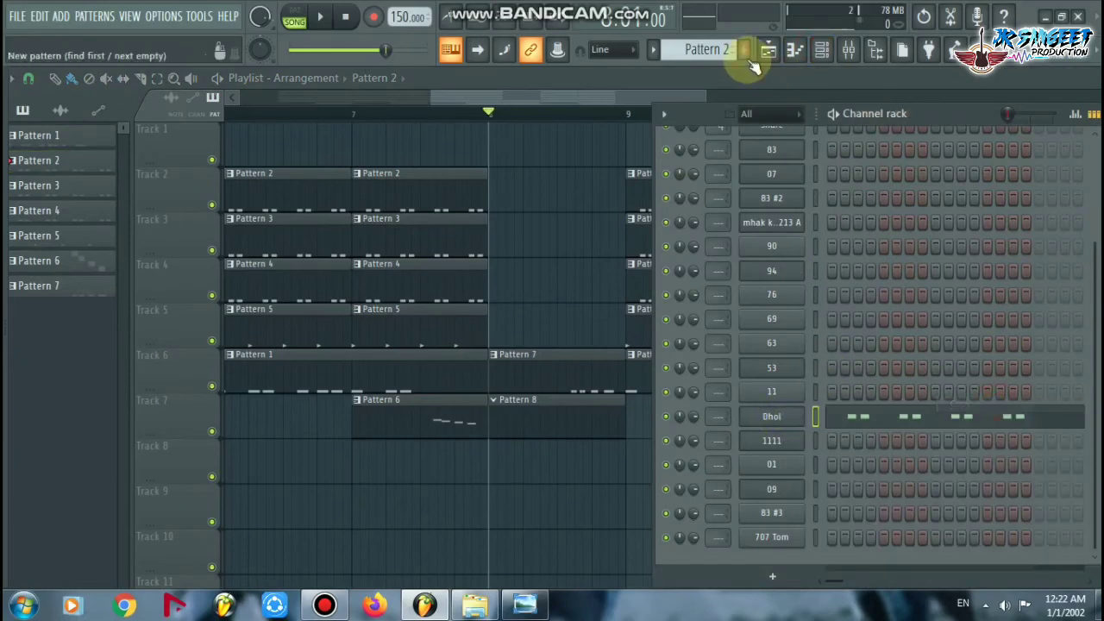
scroll(707, 50, "up", 5)
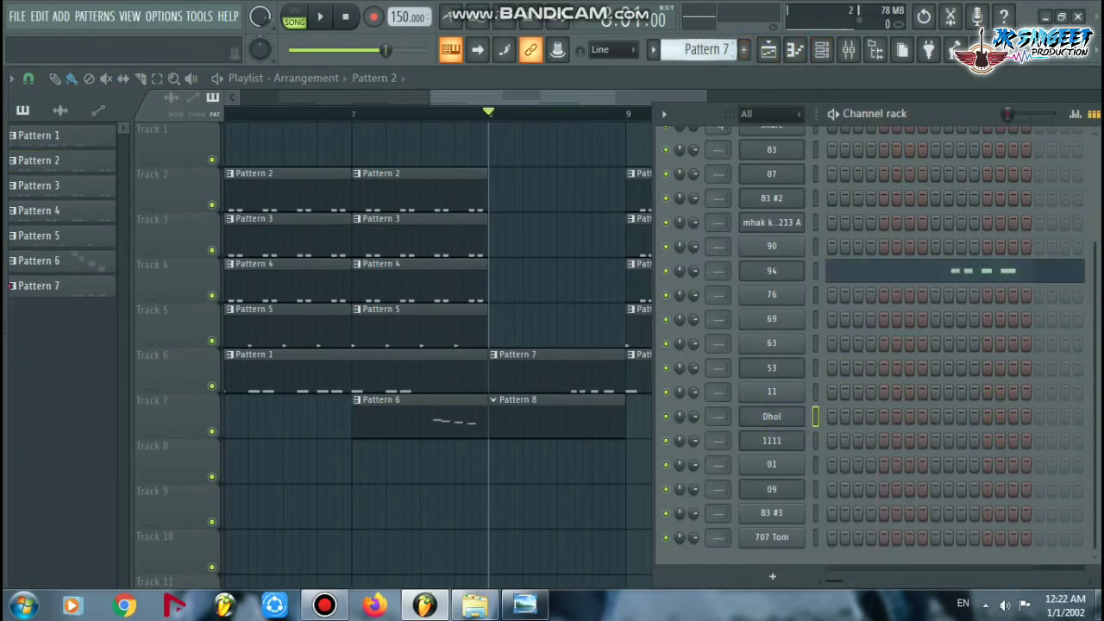
scroll(713, 52, "down", 2)
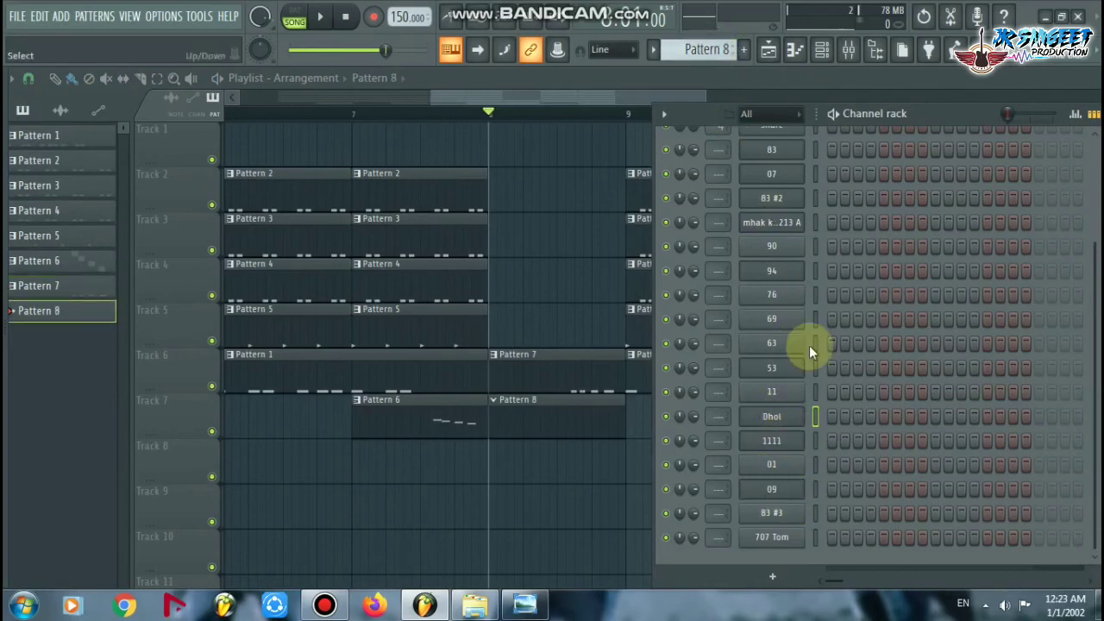
left_click(779, 275)
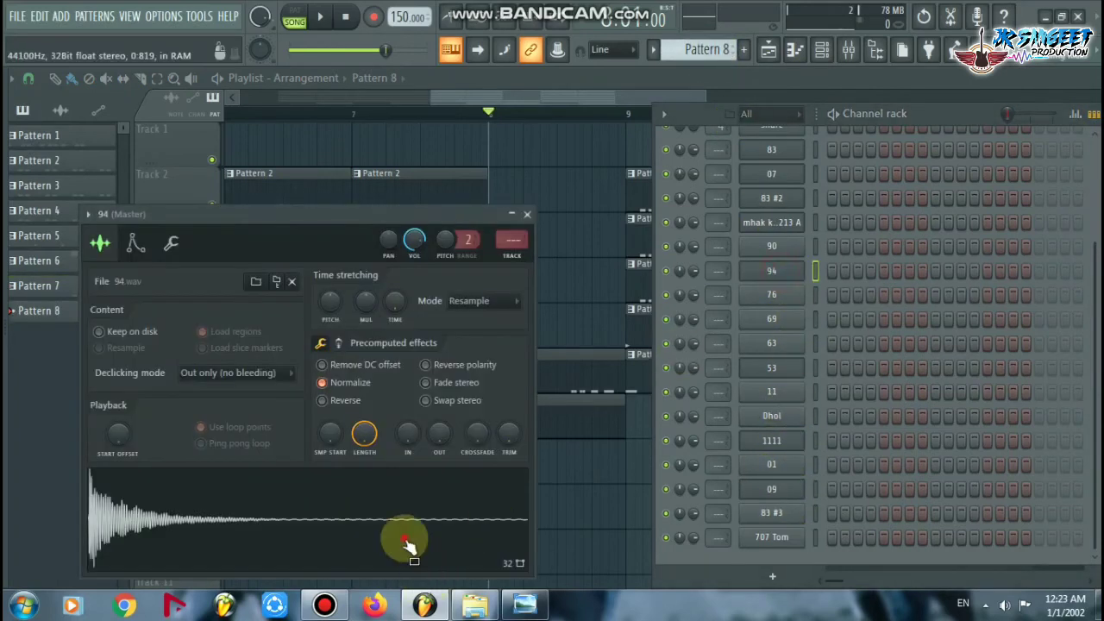
right_click(771, 273)
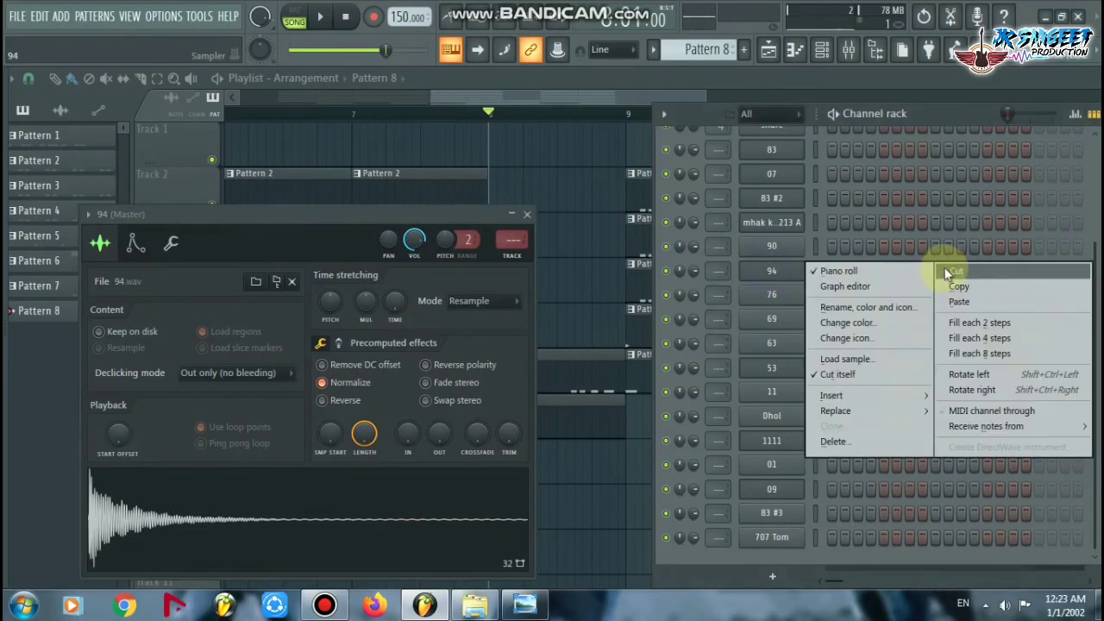
left_click(958, 322)
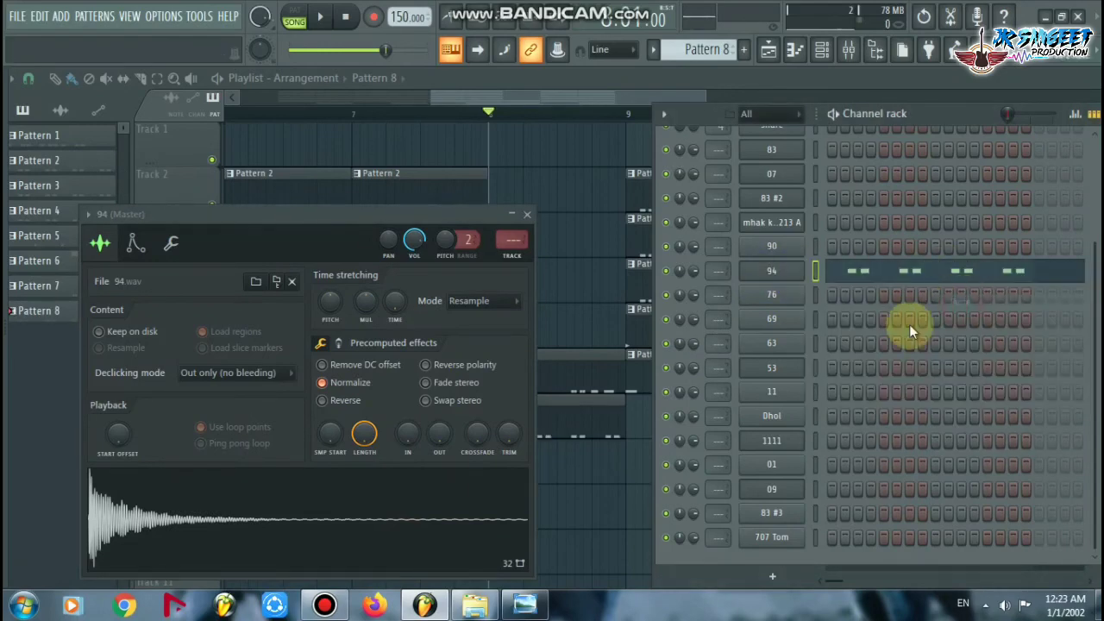
Add C5 notes at 1:01:00, 1:05:00, 1:09:00 and 1:13:00 in the piano roll of channel 94 in Pattern 8
left_click(882, 280)
scroll(628, 110, "down", 2)
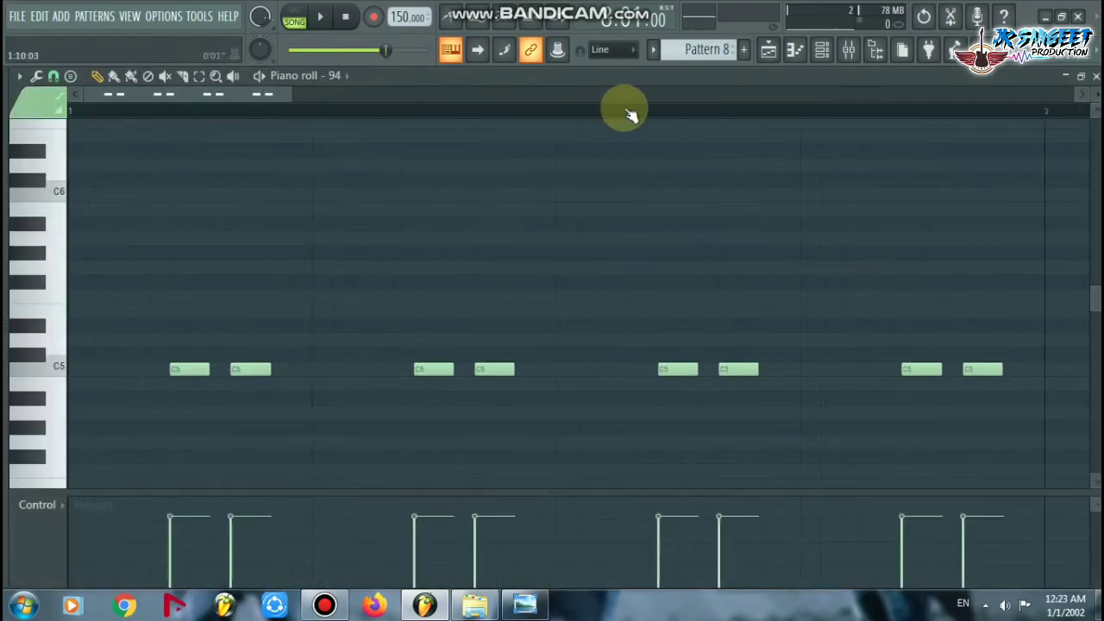
scroll(630, 112, "down", 1)
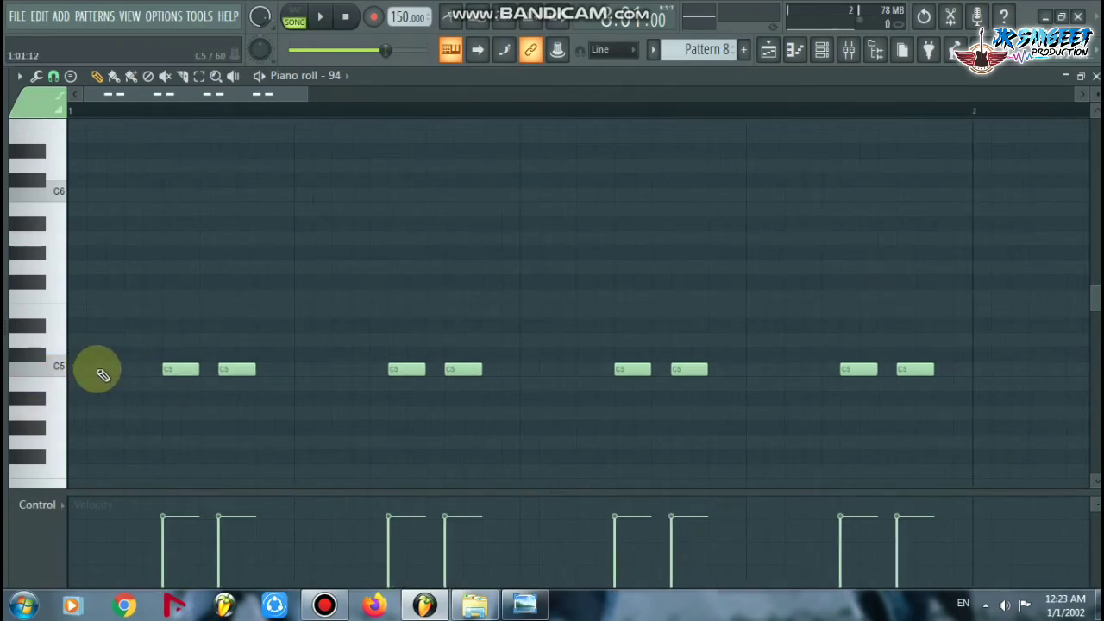
left_click_drag(95, 369, 5, 369)
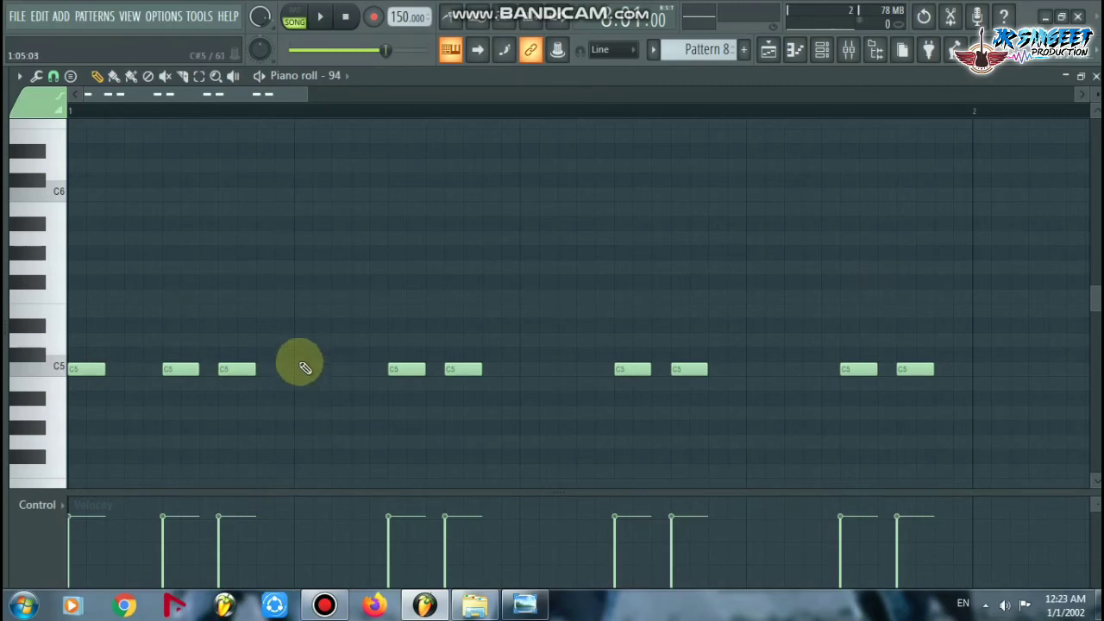
left_click(296, 371)
left_click(524, 371)
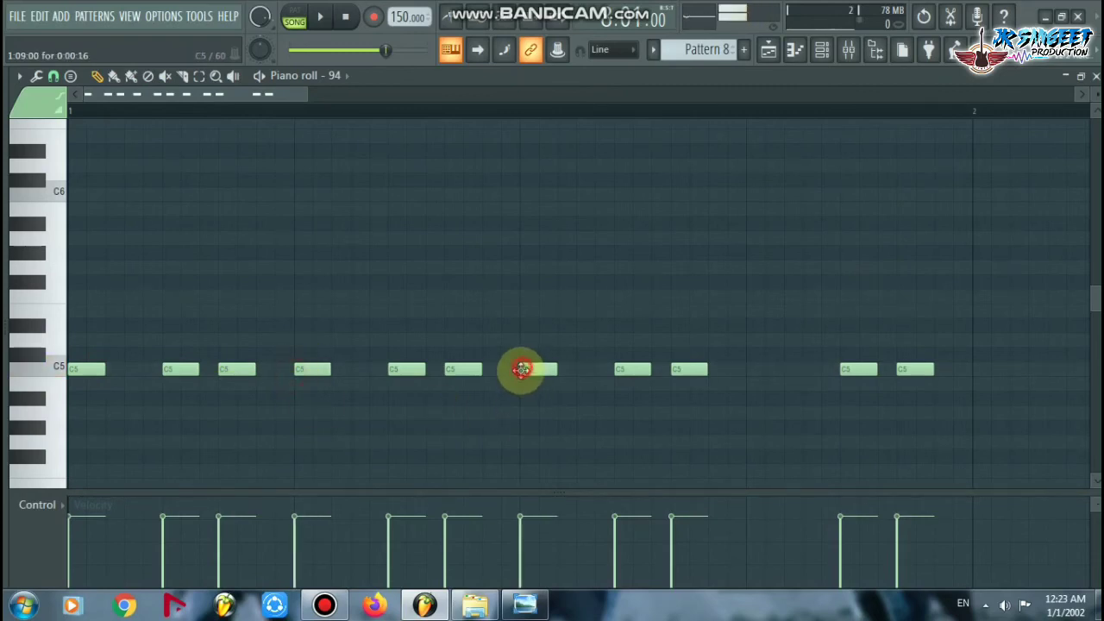
left_click(749, 371)
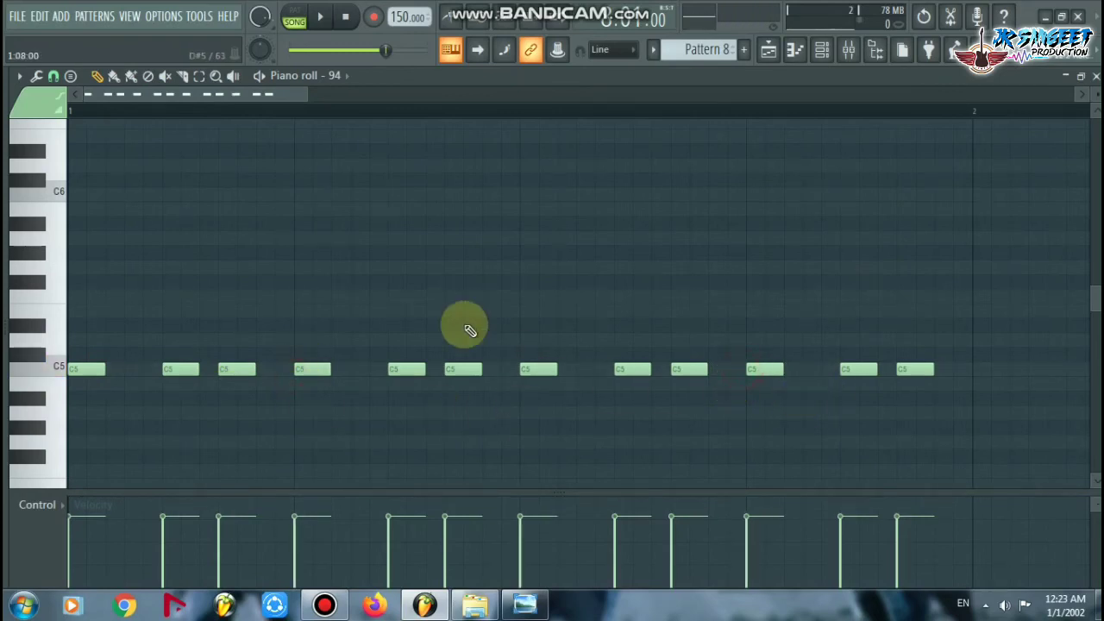
Lower the second beat's three notes to B4, the third beat's to A#4 and the fourth beat's to A4
scroll(470, 330, "down", 2)
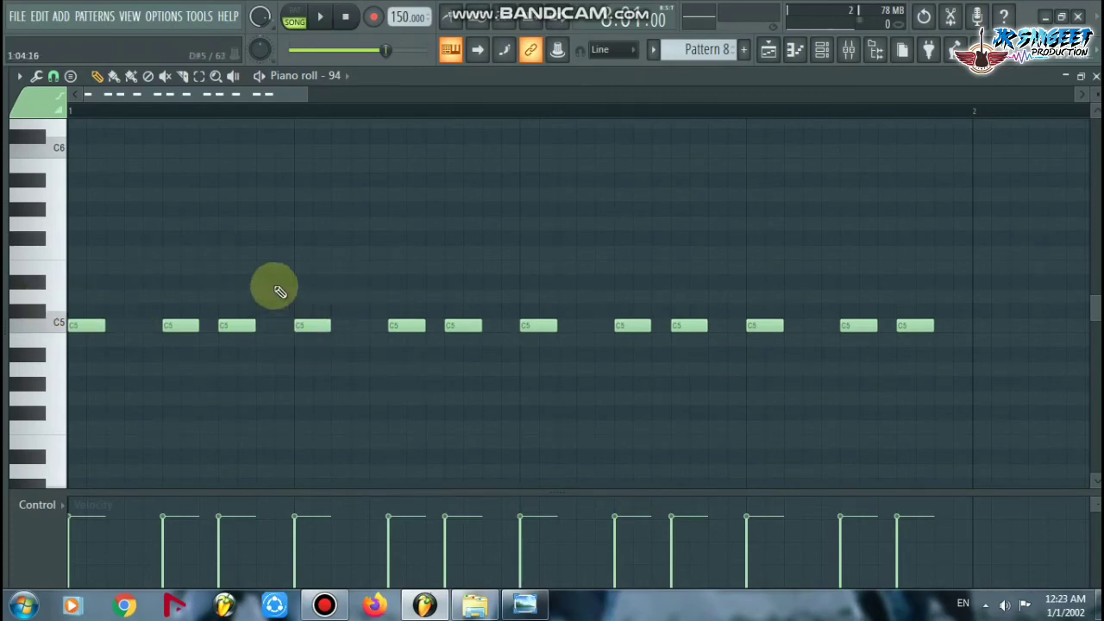
left_click_drag(264, 261, 997, 425)
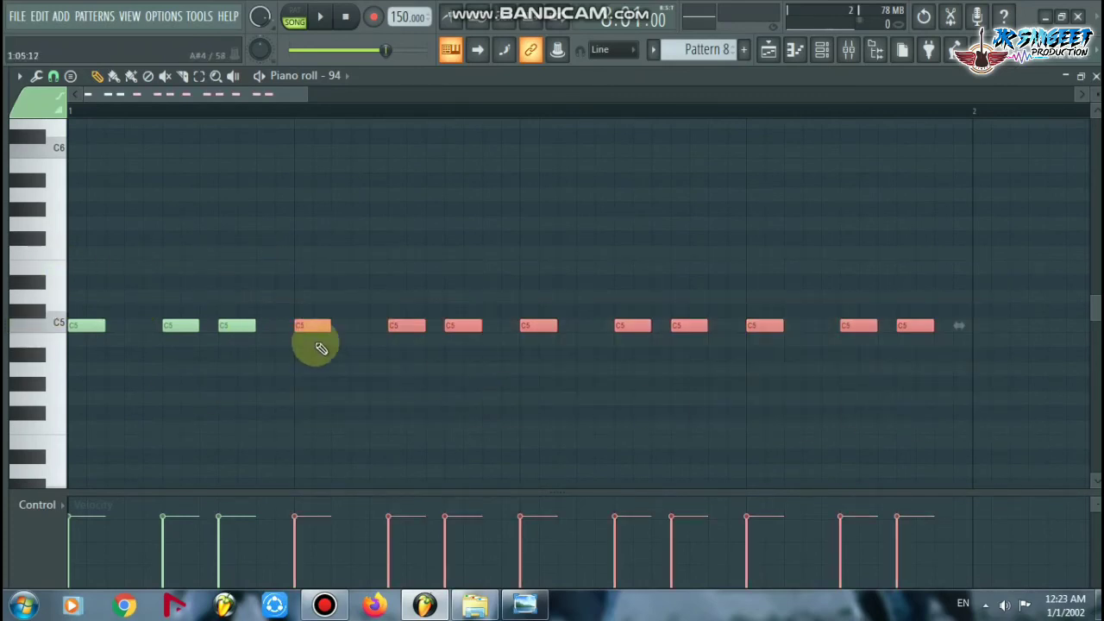
left_click_drag(312, 329, 311, 342)
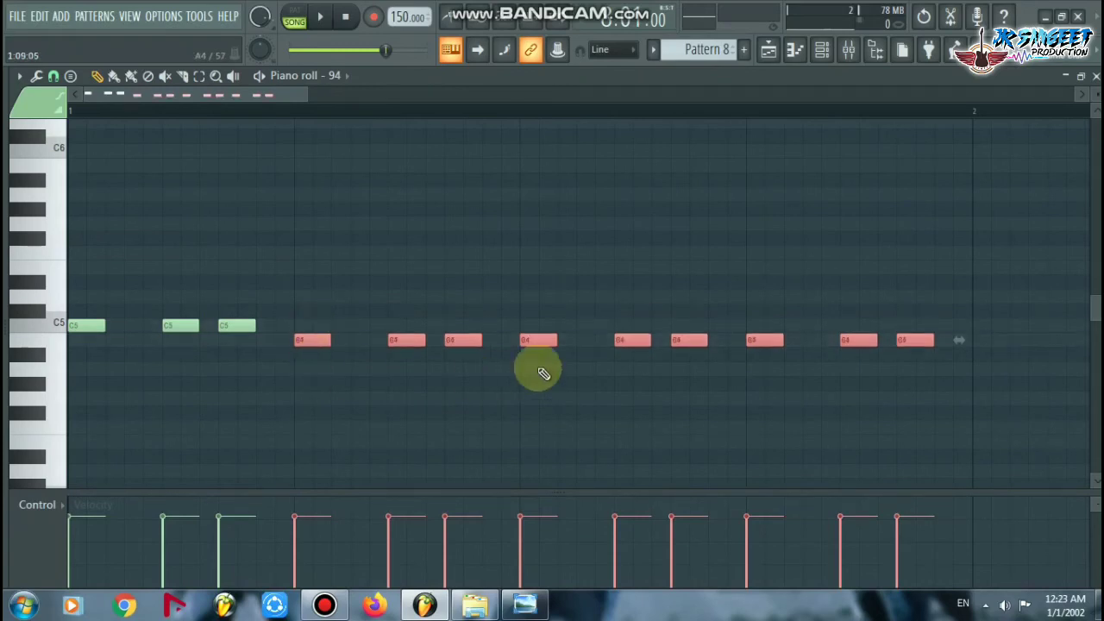
left_click_drag(516, 294, 975, 423)
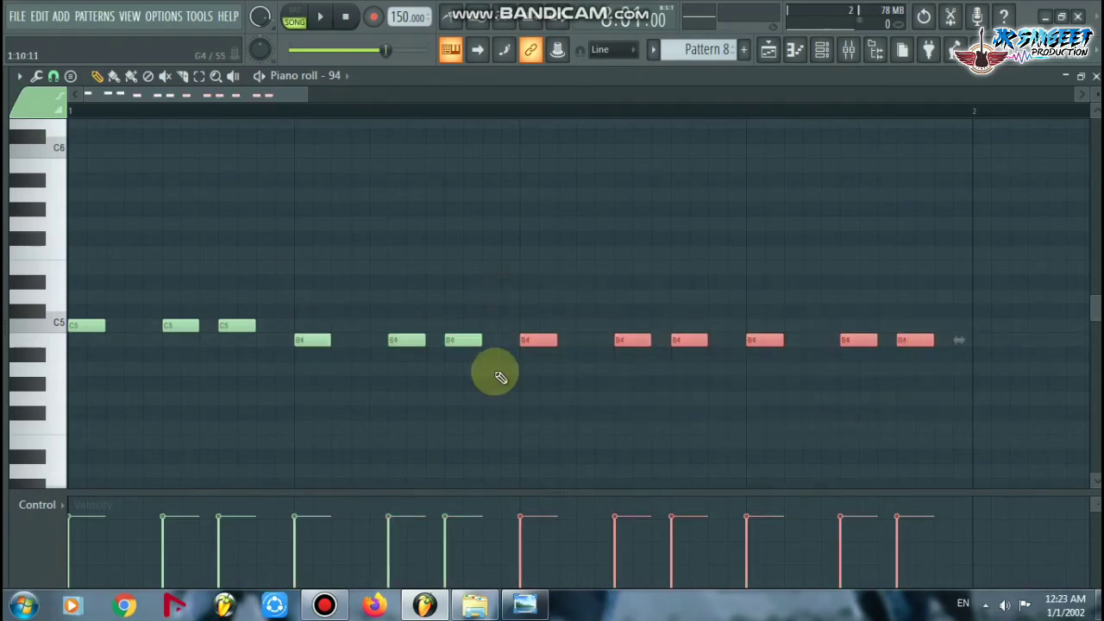
left_click_drag(529, 345, 530, 355)
left_click_drag(752, 275, 958, 424)
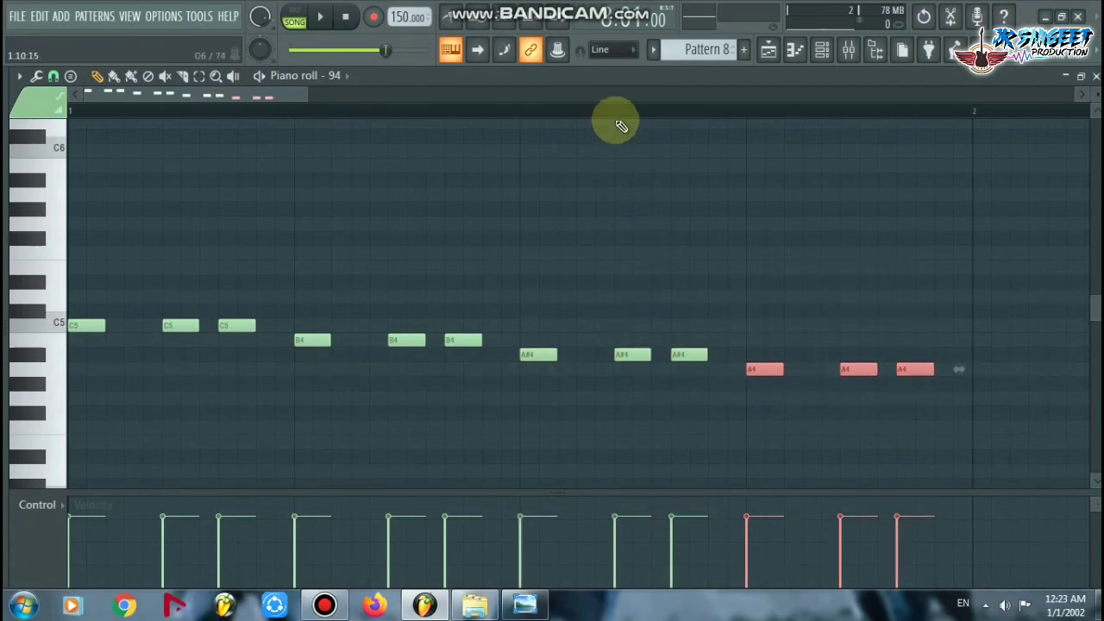
Play back the descending channel 94 notes of Pattern 8 and return to the playlist arrangement
scroll(621, 114, "down", 1)
key("space")
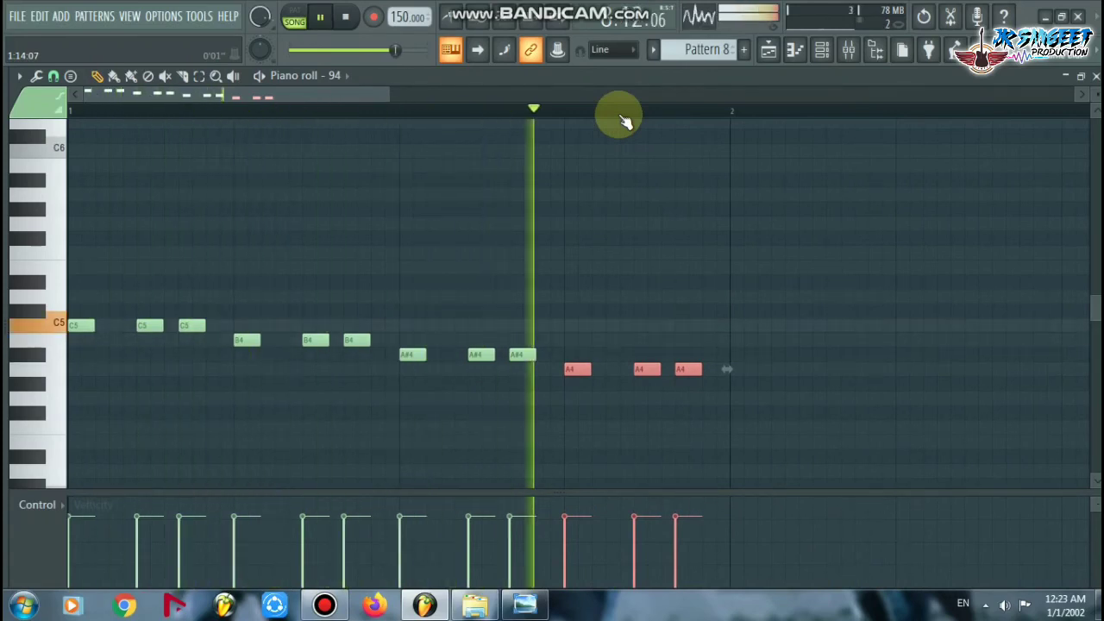
left_click(768, 49)
key("space")
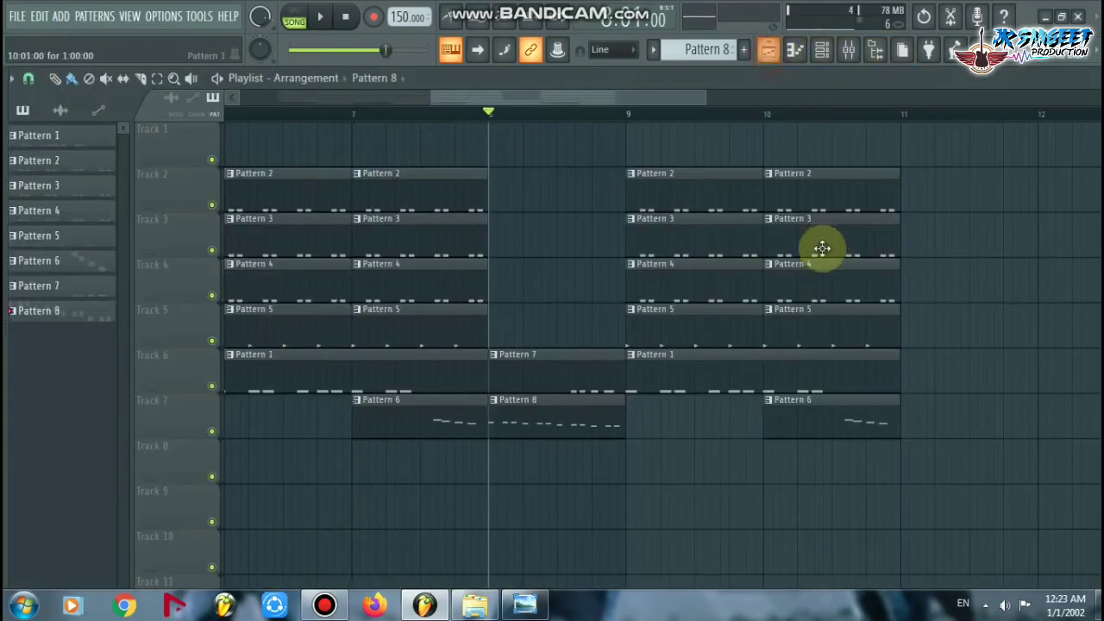
scroll(822, 249, "down", 2)
scroll(581, 274, "up", 2)
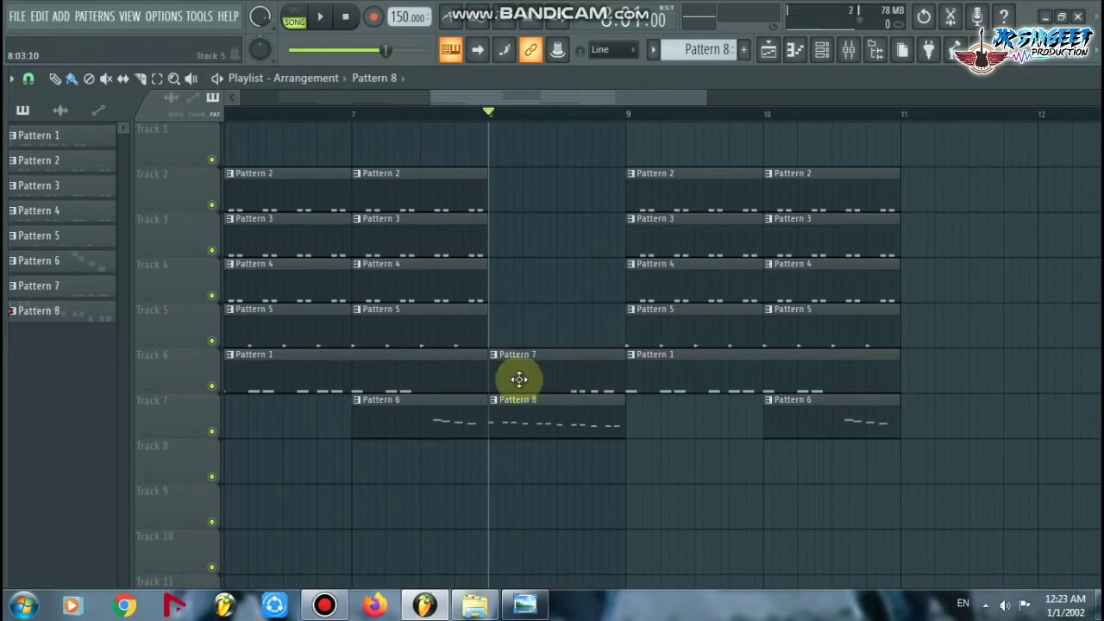
Copy channel 94's notes in Pattern 8 and paste them into channel 01 of the same pattern
left_click(826, 50)
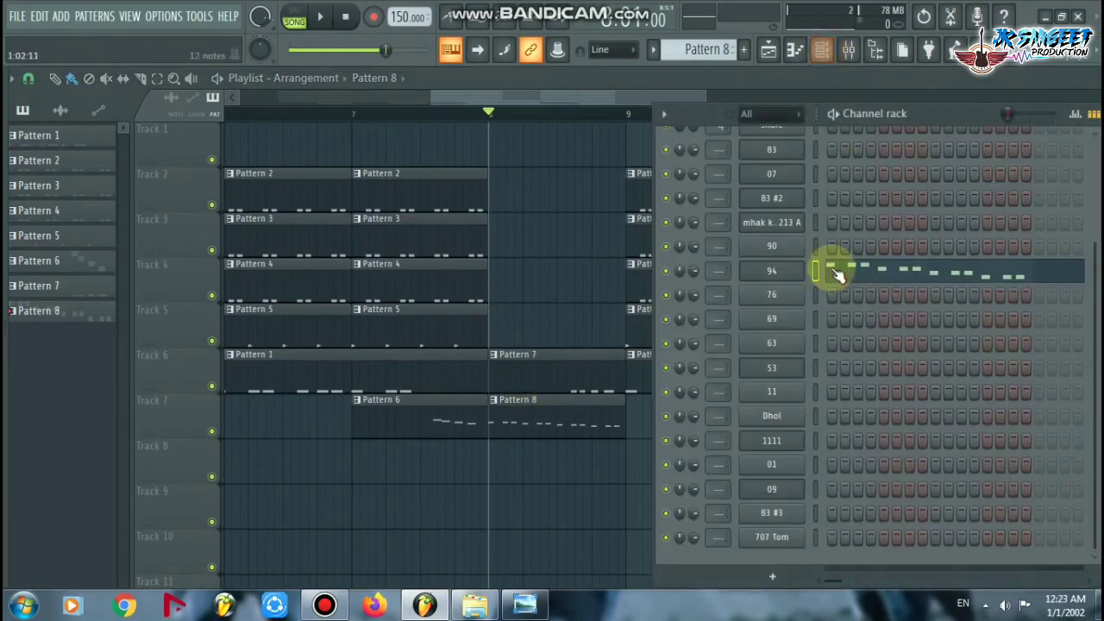
right_click(772, 273)
left_click(994, 289)
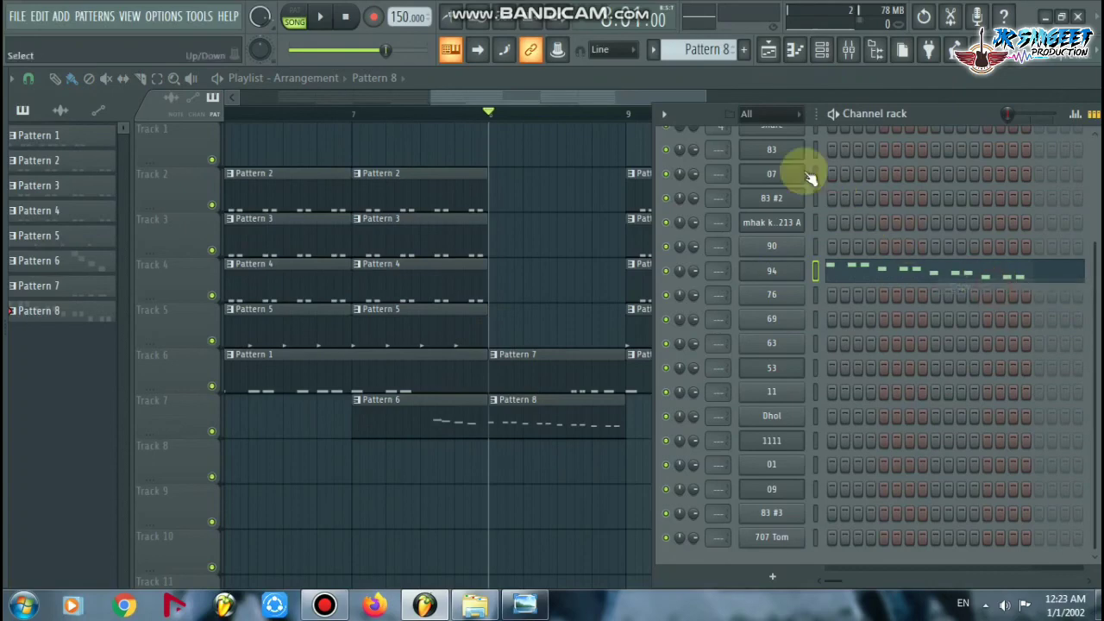
left_click(772, 464)
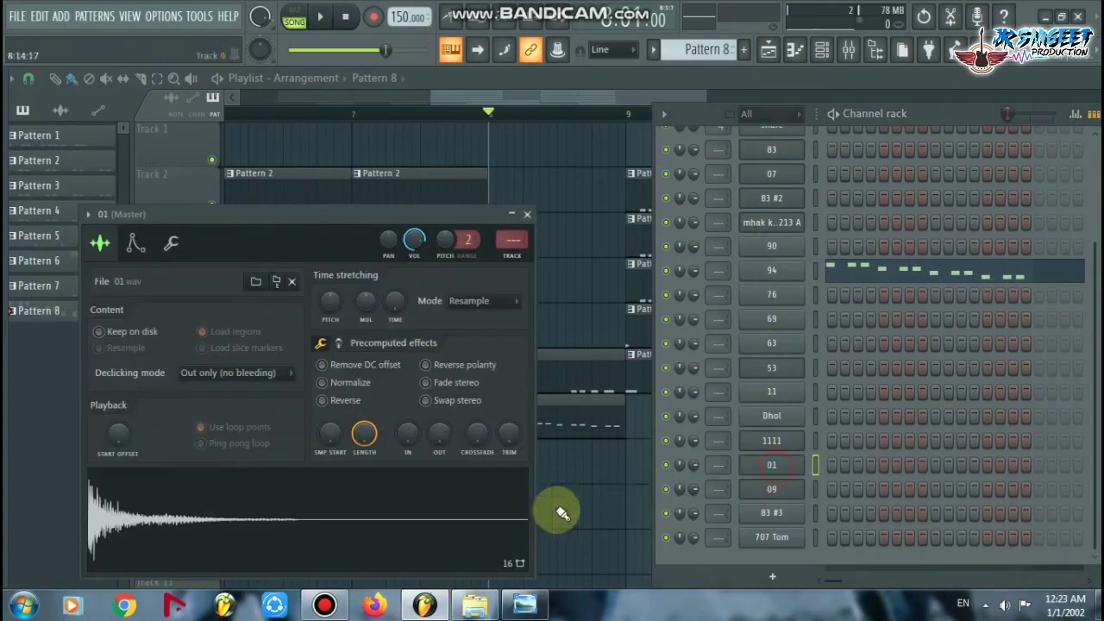
right_click(773, 470)
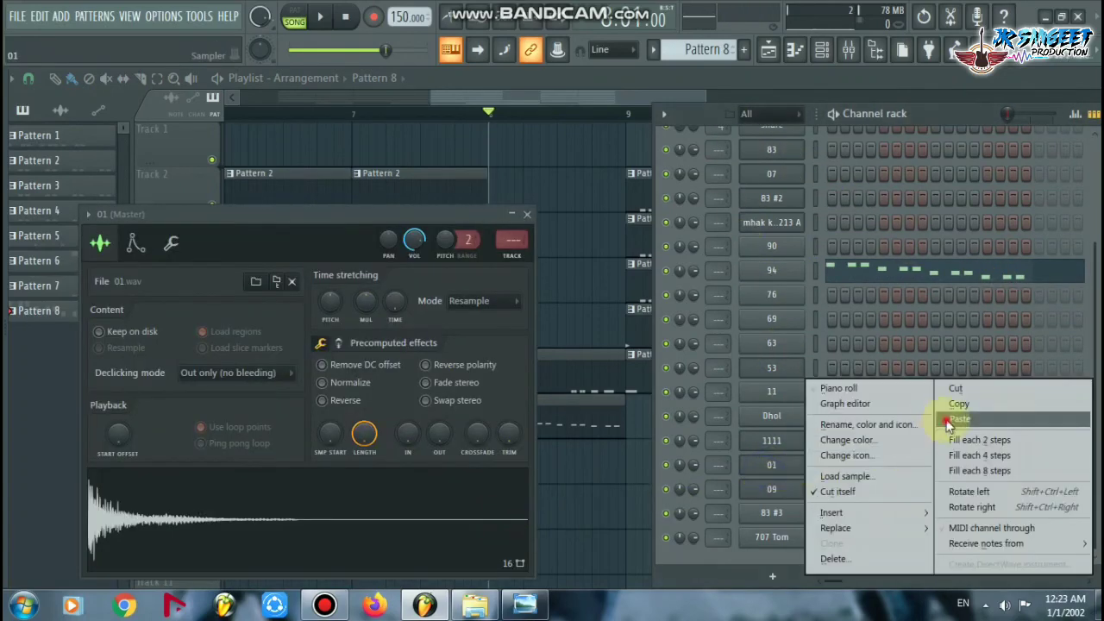
left_click(949, 422)
Place a second Pattern 8 clip on Track 8 at bar 8 and briefly play the passage leading into it
key("F5")
left_click_drag(636, 498, 561, 446)
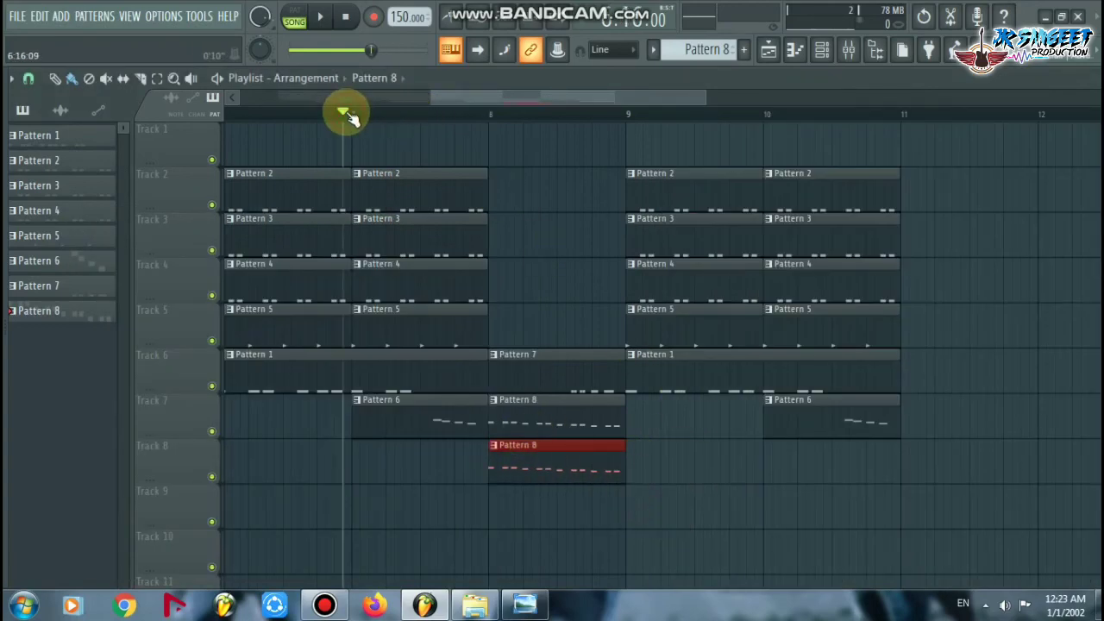
key("space")
key("space")
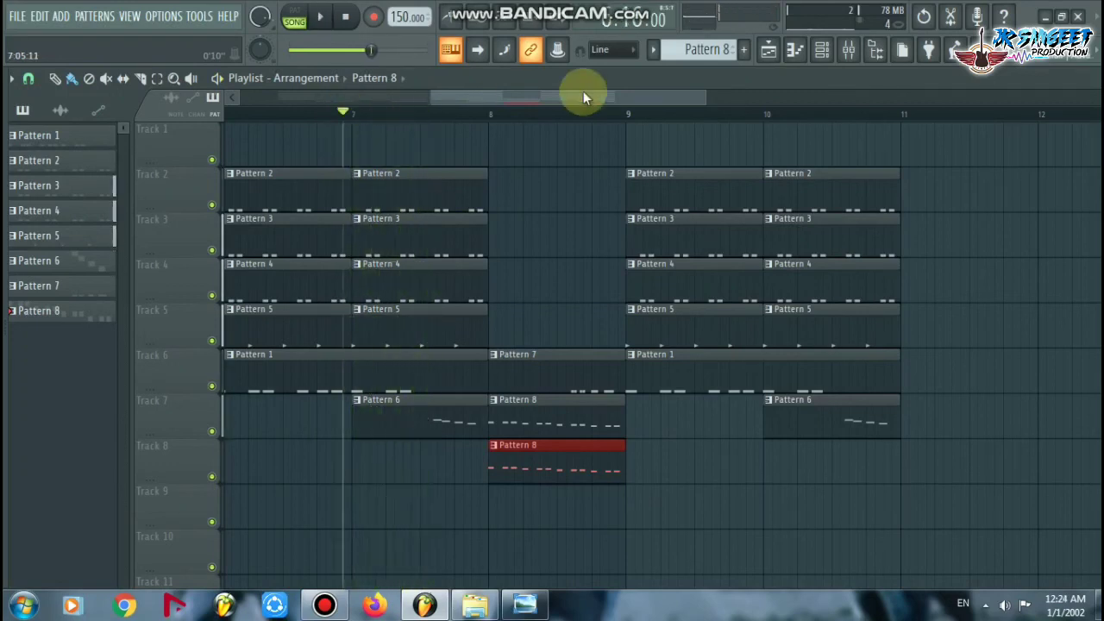
Play the whole arrangement from bar 2
left_click_drag(583, 92, 515, 98)
scroll(506, 109, "down", 3)
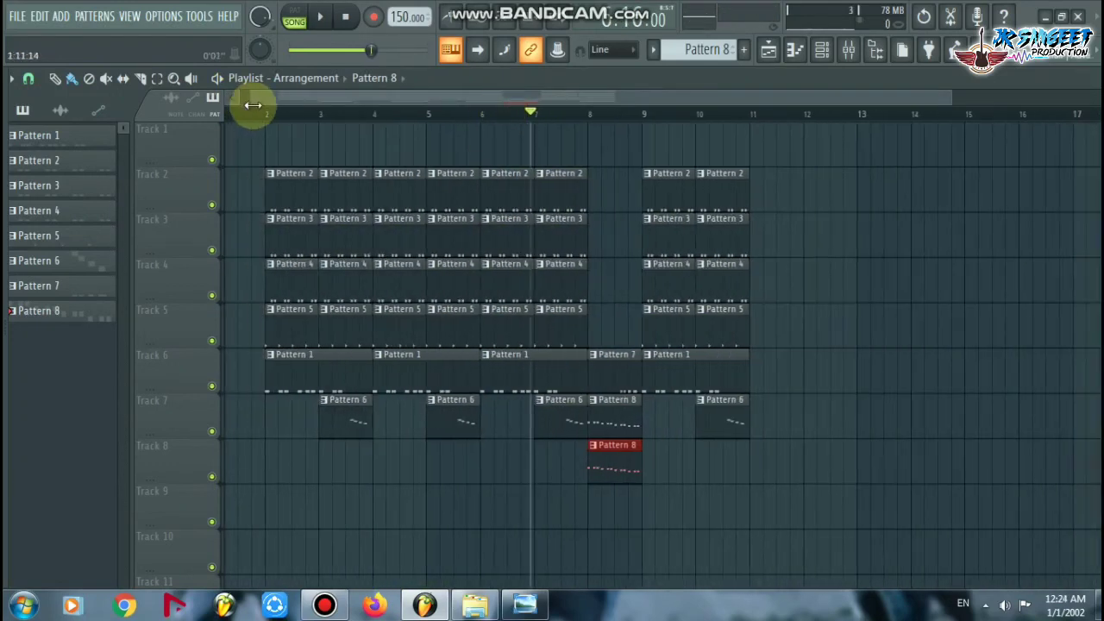
left_click(270, 114)
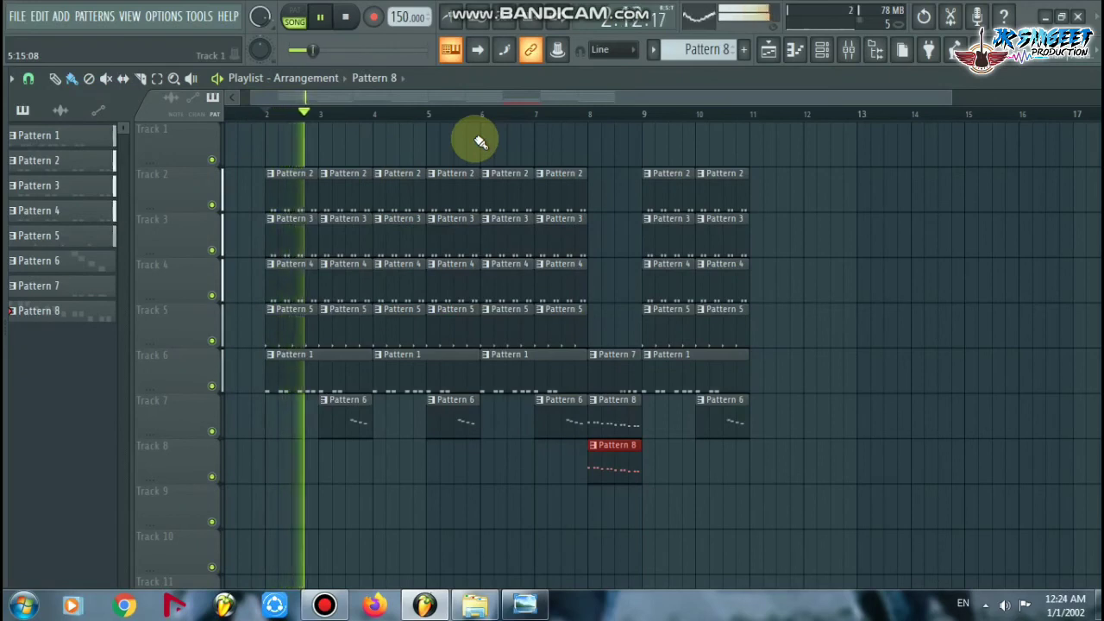
Duplicate the bars 9–10 groove into bars 11–12 and place a Pattern 7 clip on Track 8 at bar 12
left_click_drag(793, 170, 666, 440)
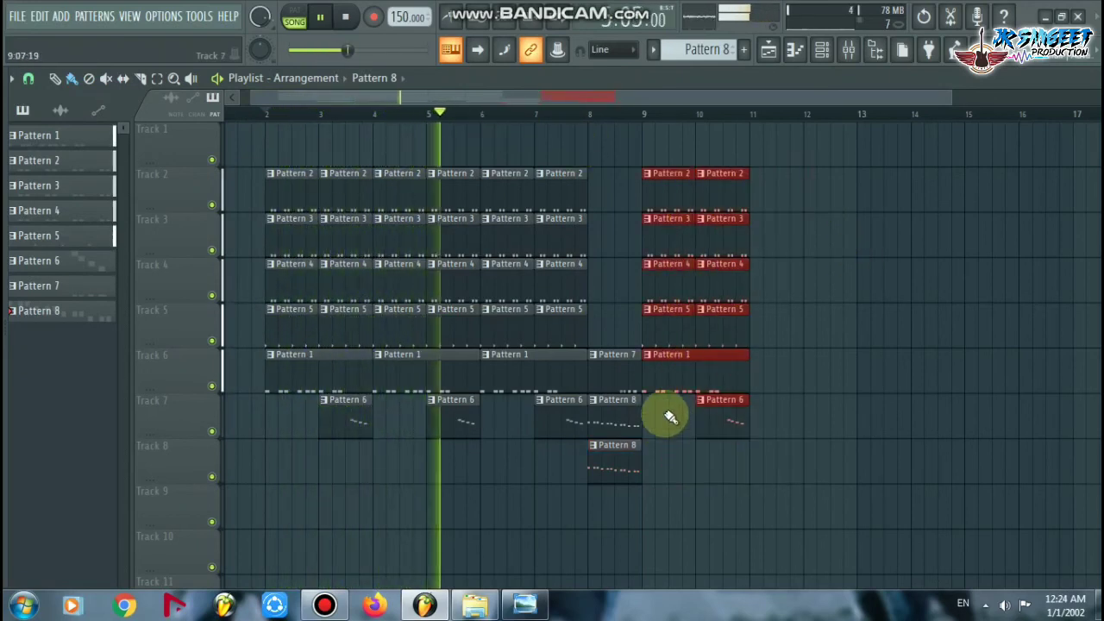
key("ctrl+b")
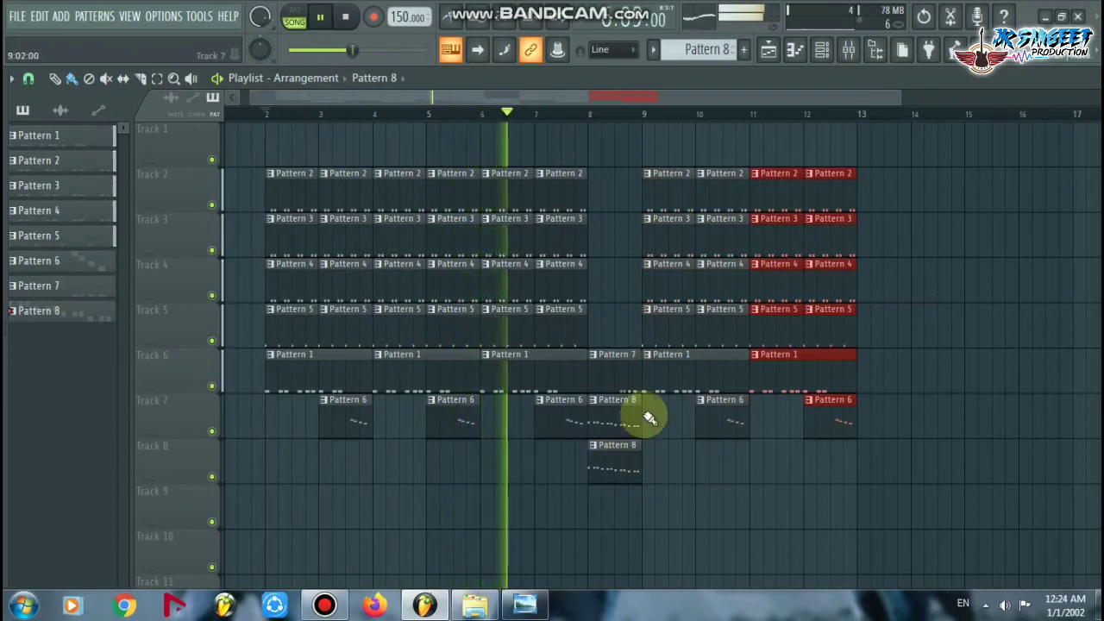
left_click(614, 376)
left_click(825, 460)
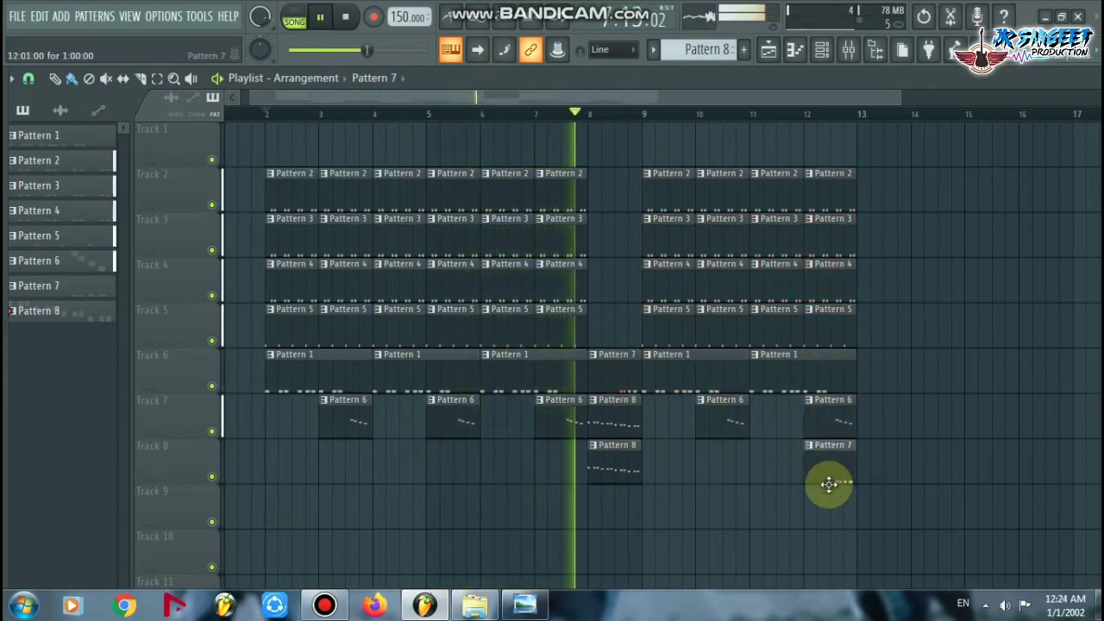
Repeat the two-bar groove from bar 13 through bar 18, and duplicate the bars 8–10 section, including both Pattern 8 clips, into bars 19–21
left_click_drag(759, 506, 781, 361)
mouse_move(750, 453)
left_mouse_down()
mouse_move(647, 259)
mouse_move(648, 169)
mouse_move(932, 195)
mouse_move(880, 185)
left_mouse_up()
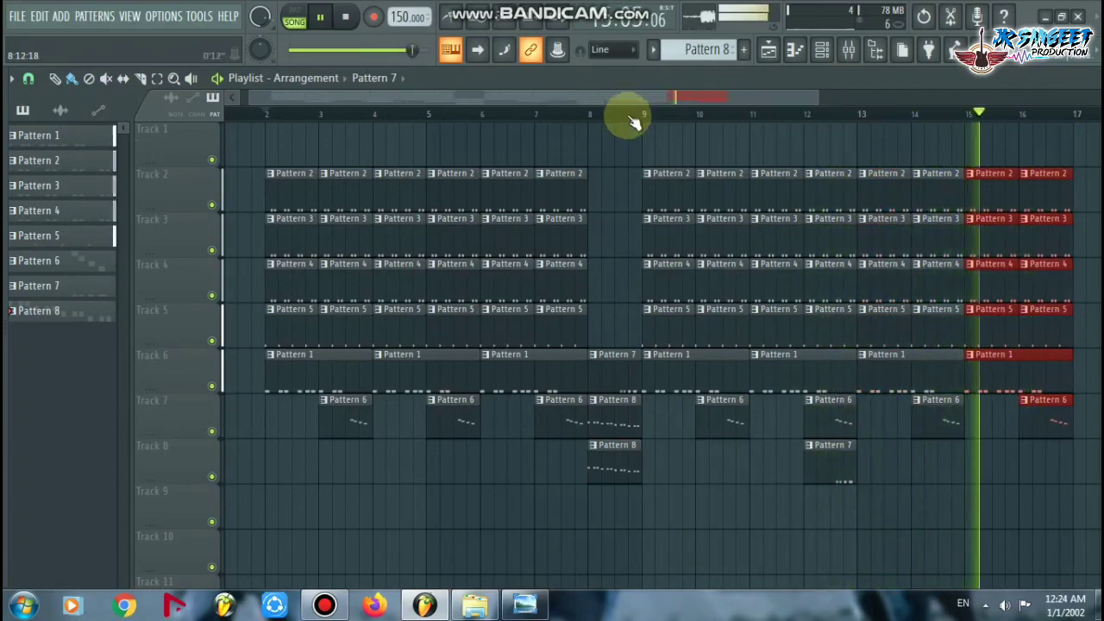
scroll(630, 116, "down", 2)
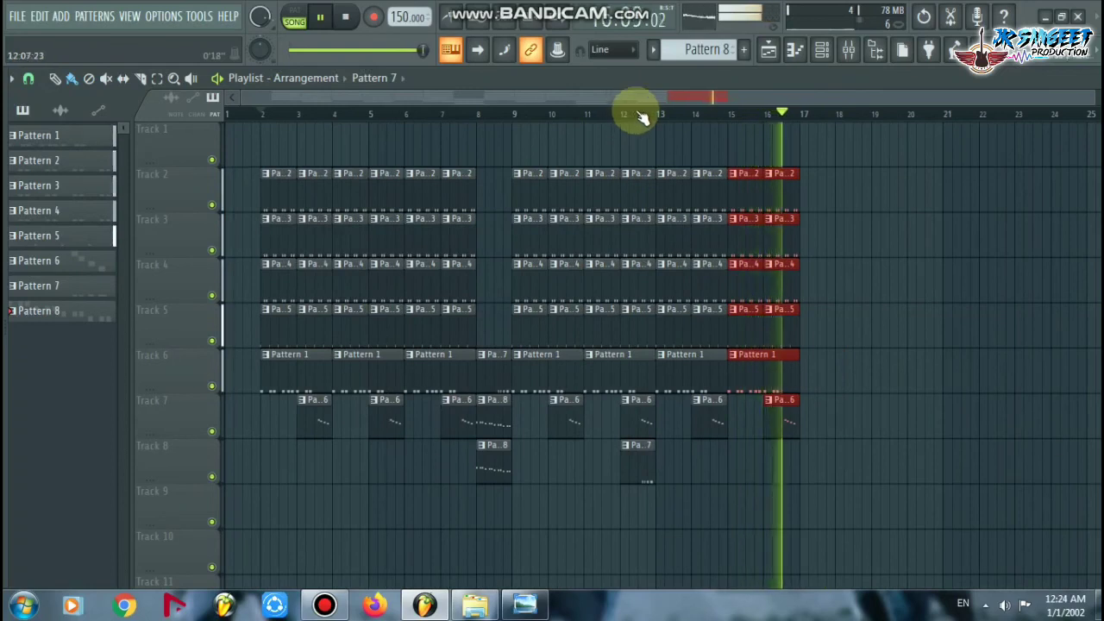
key("ctrl+b")
left_click_drag(491, 531, 924, 180)
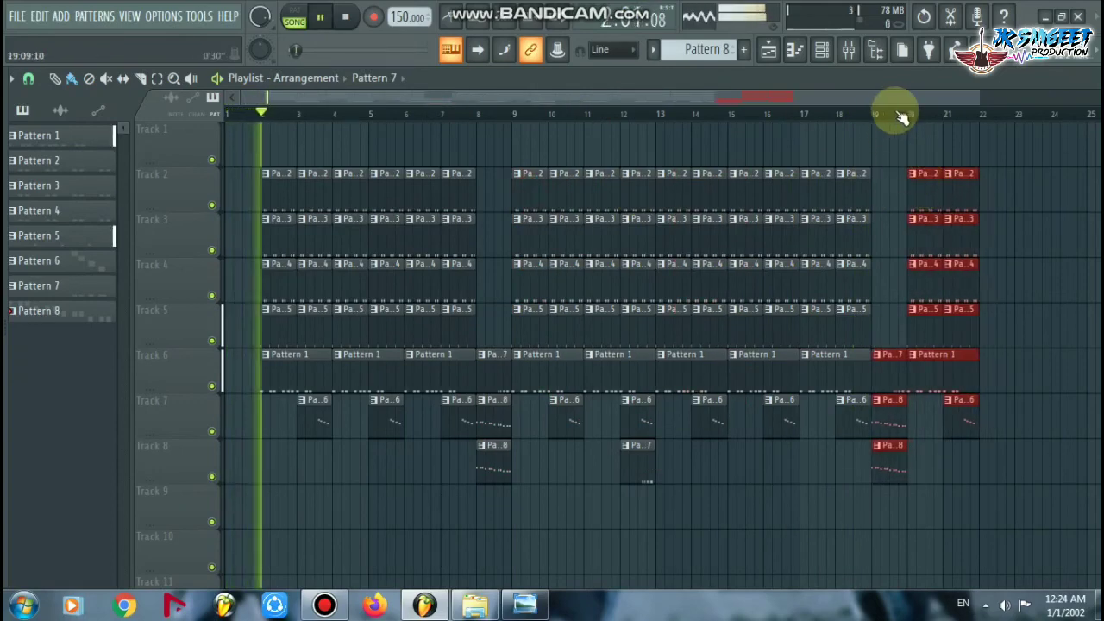
Play back the extended arrangement through bar 21 and examine the Pattern 7 and Pattern 8 fill at bar 8
scroll(915, 116, "up", 3)
scroll(916, 119, "up", 1)
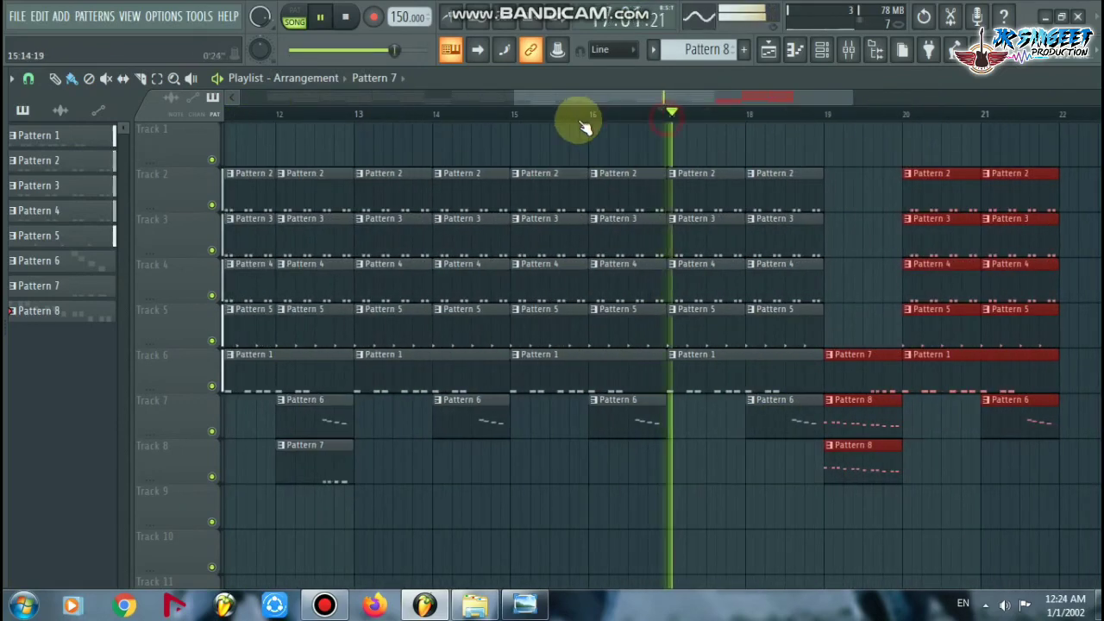
scroll(575, 118, "down", 4)
scroll(813, 121, "up", 3)
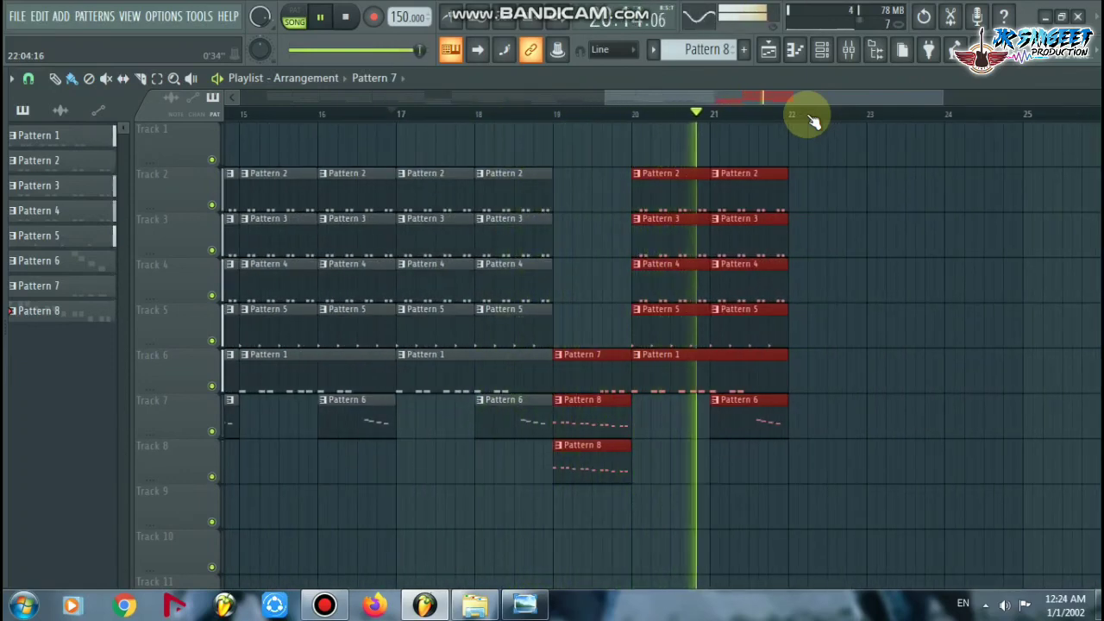
scroll(814, 121, "down", 3)
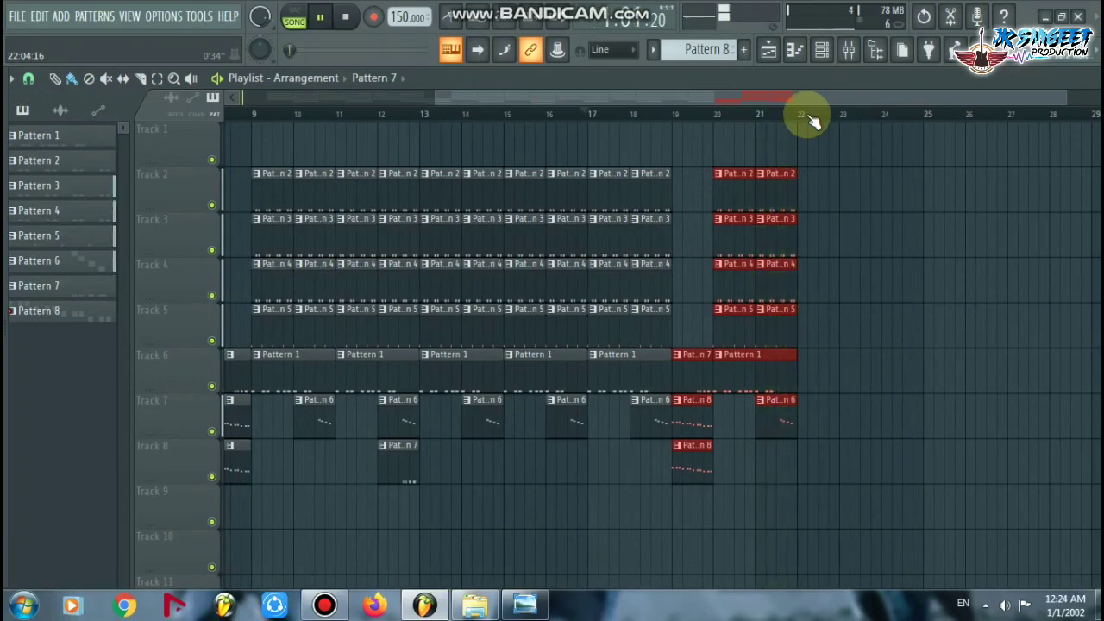
scroll(814, 120, "down", 3)
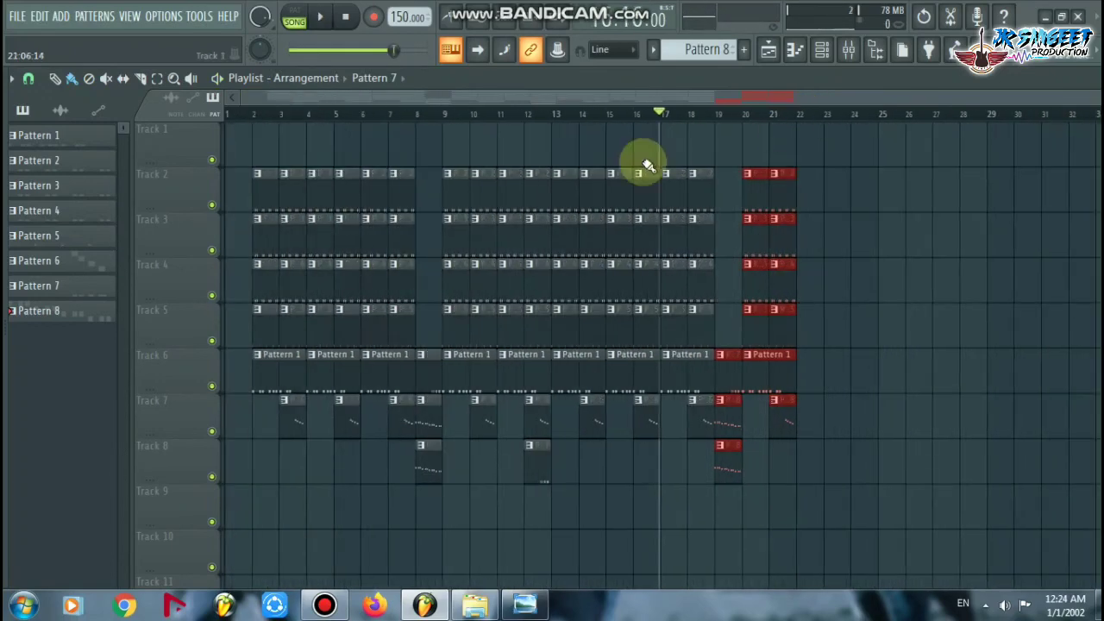
scroll(417, 121, "up", 5)
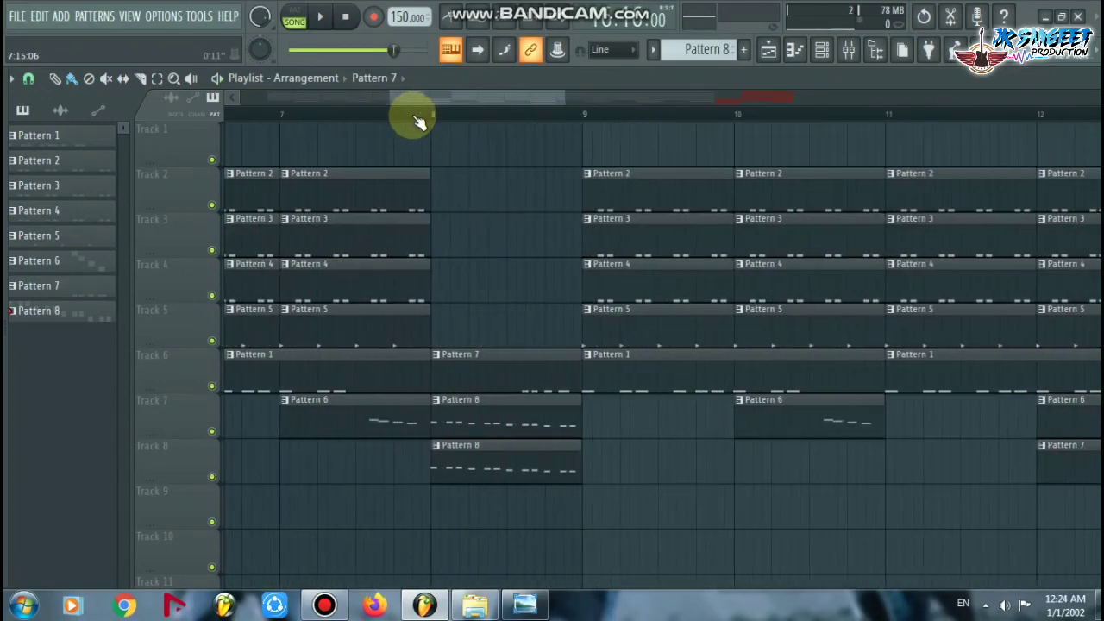